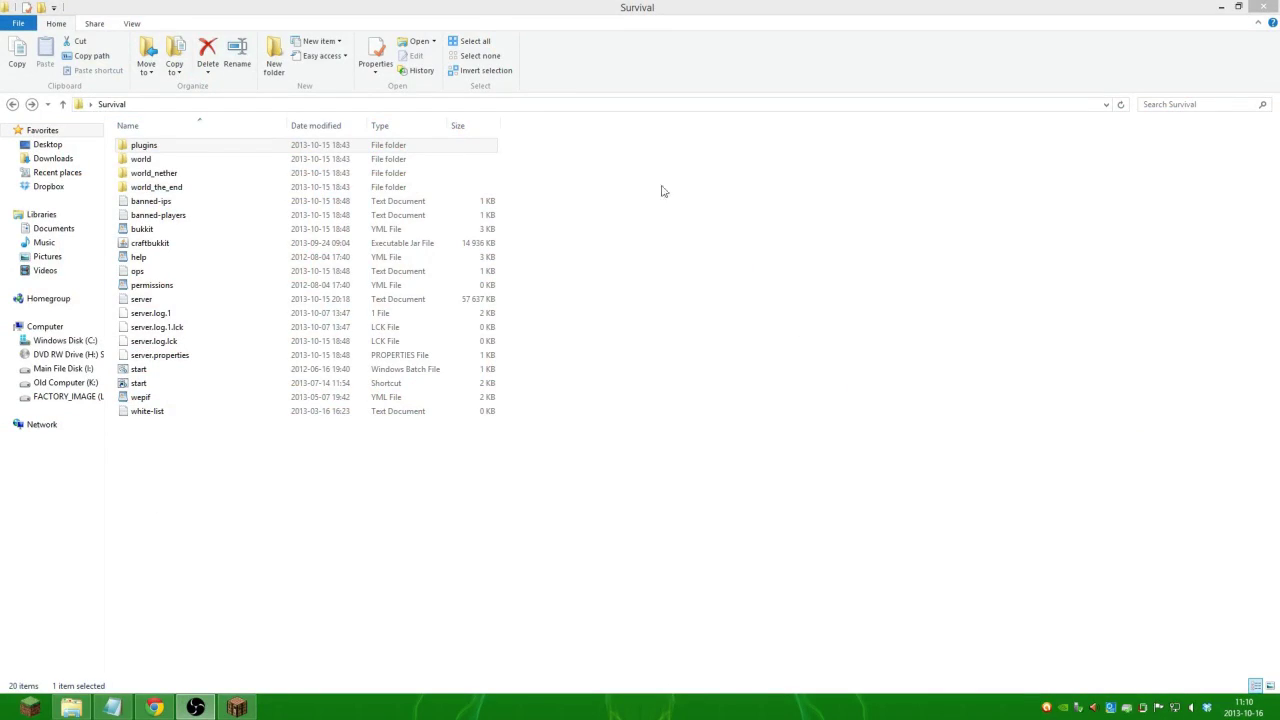
Step: Open the Mobs folder of the EpicBoss Gold Edition plugin inside the Survival server's plugins folder
left_click_drag(750, 497, 198, 149)
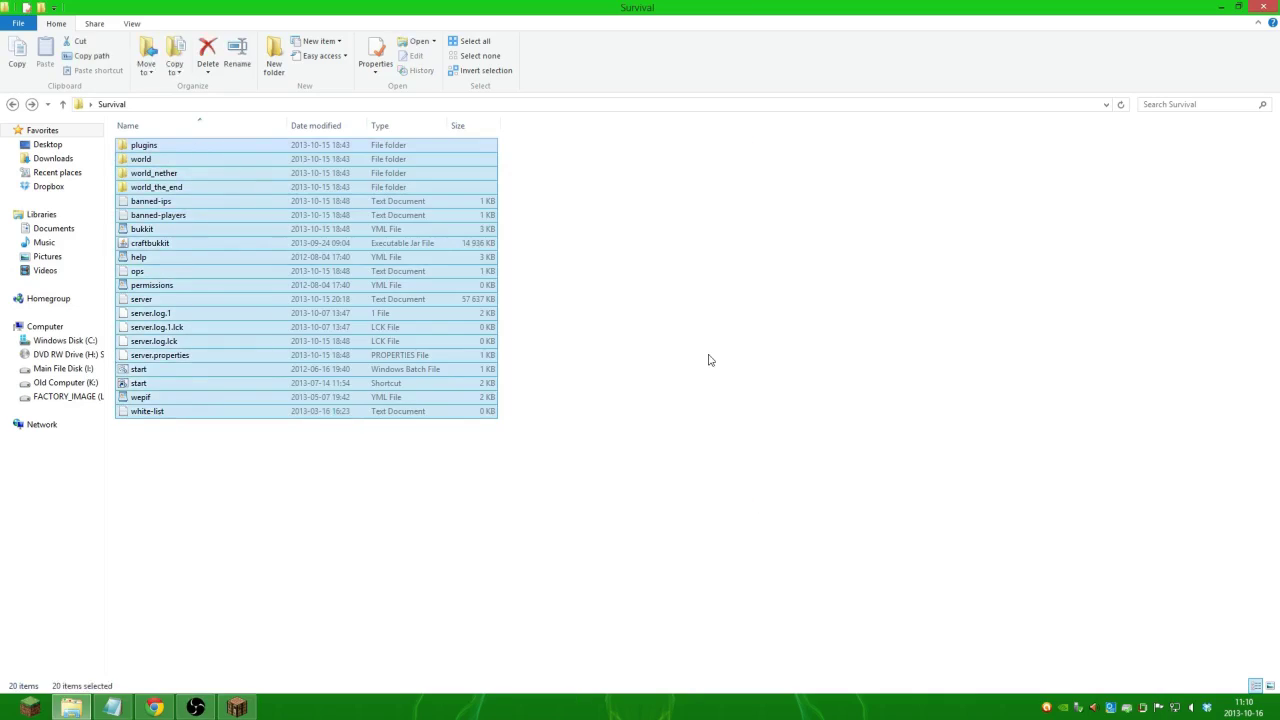
left_click(740, 345)
left_click(206, 148)
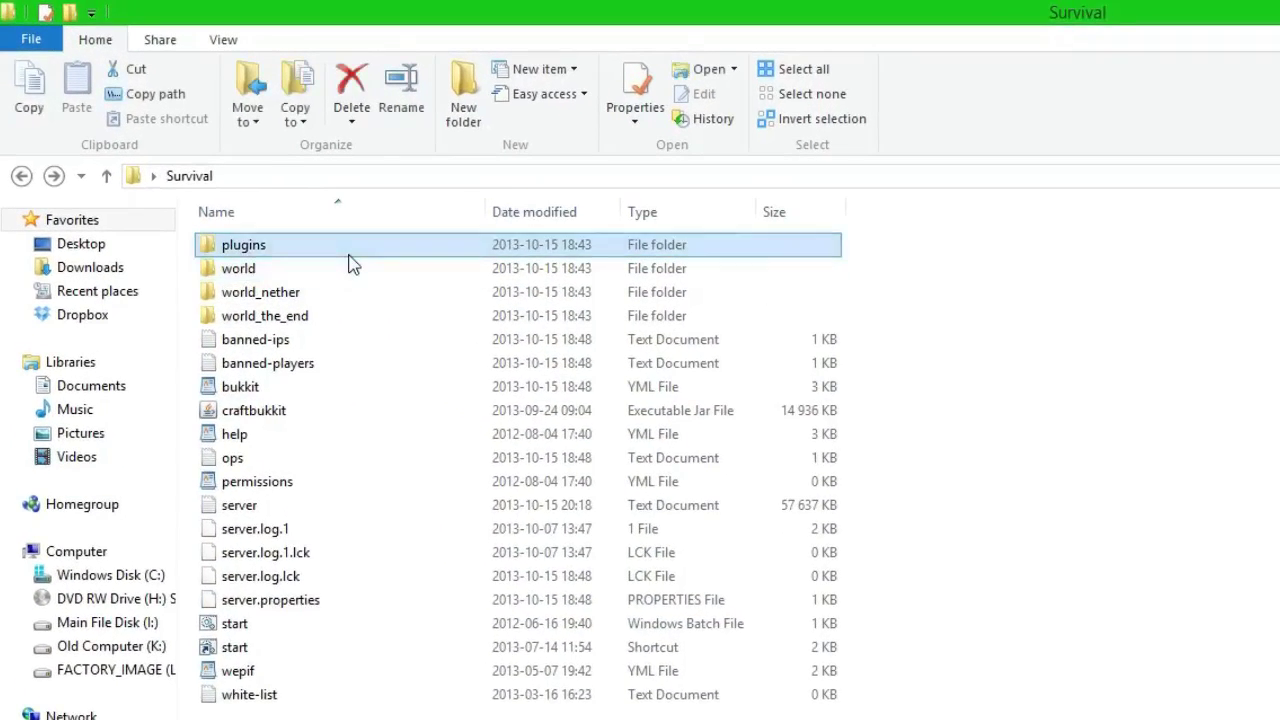
double_click(349, 256)
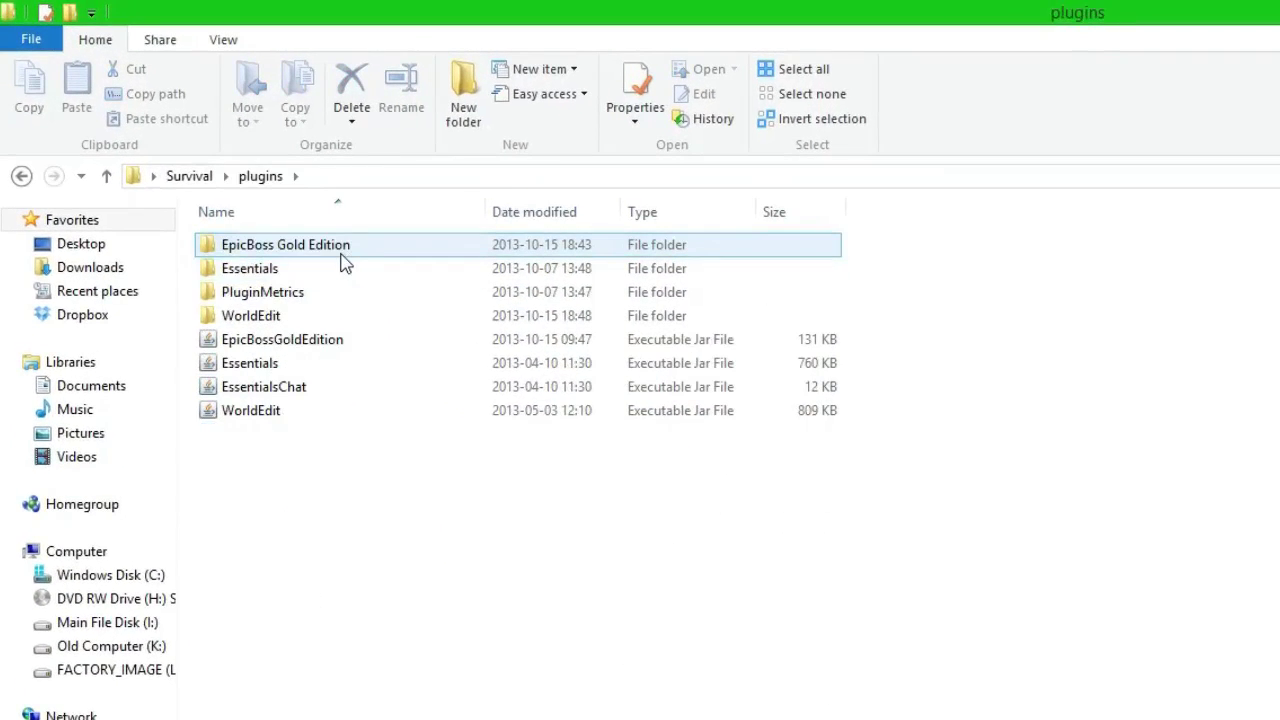
double_click(341, 250)
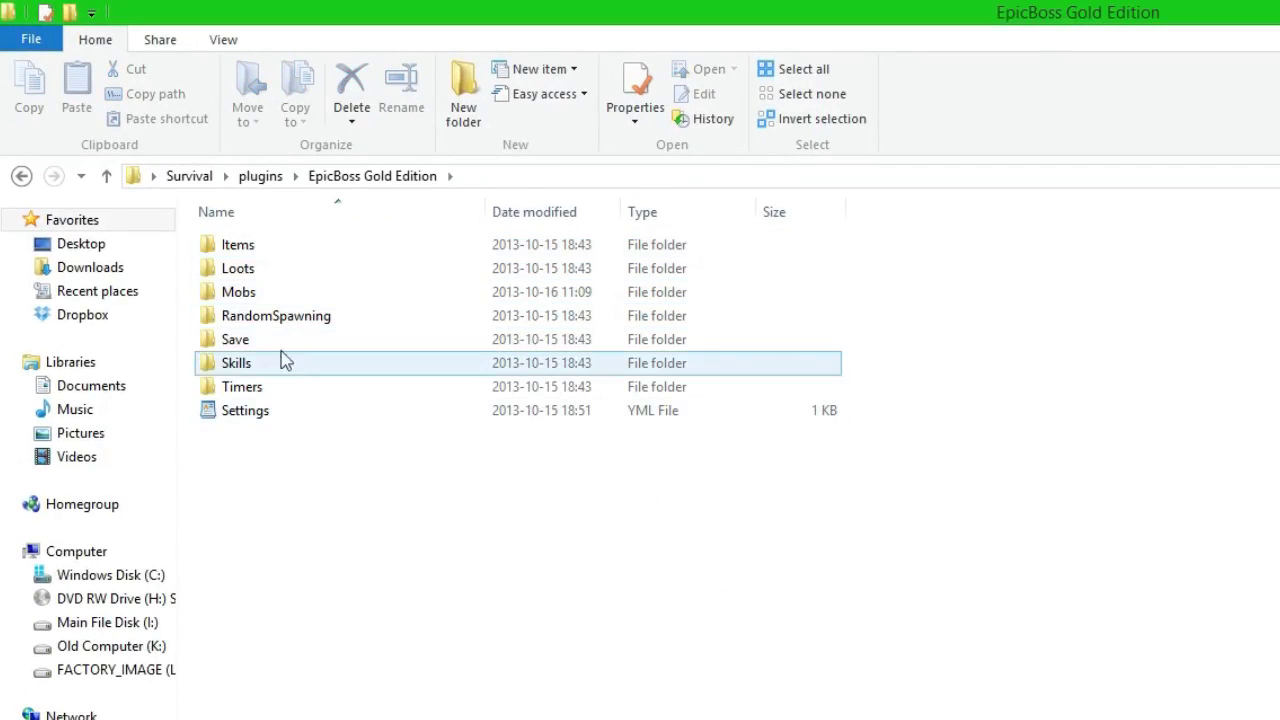
double_click(275, 295)
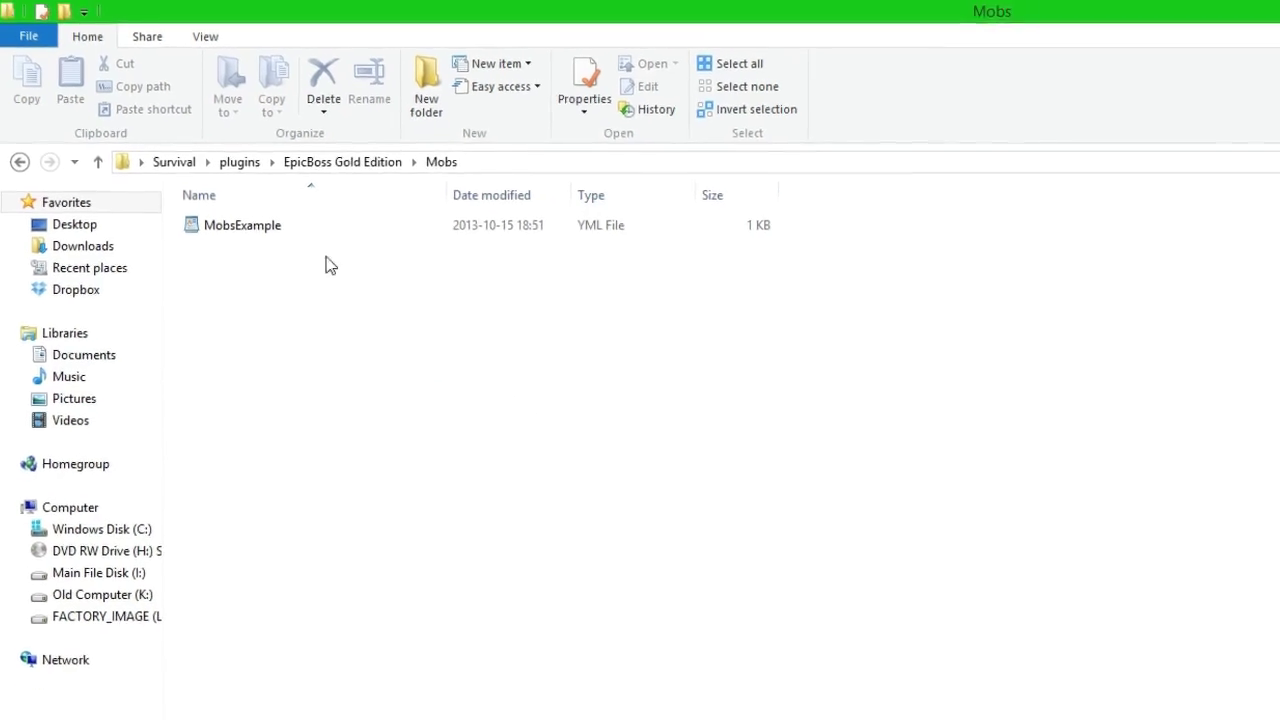
Step: Open the MobsExample file, examine its example boss definitions including the sheep and rider entries, and close it
double_click(263, 244)
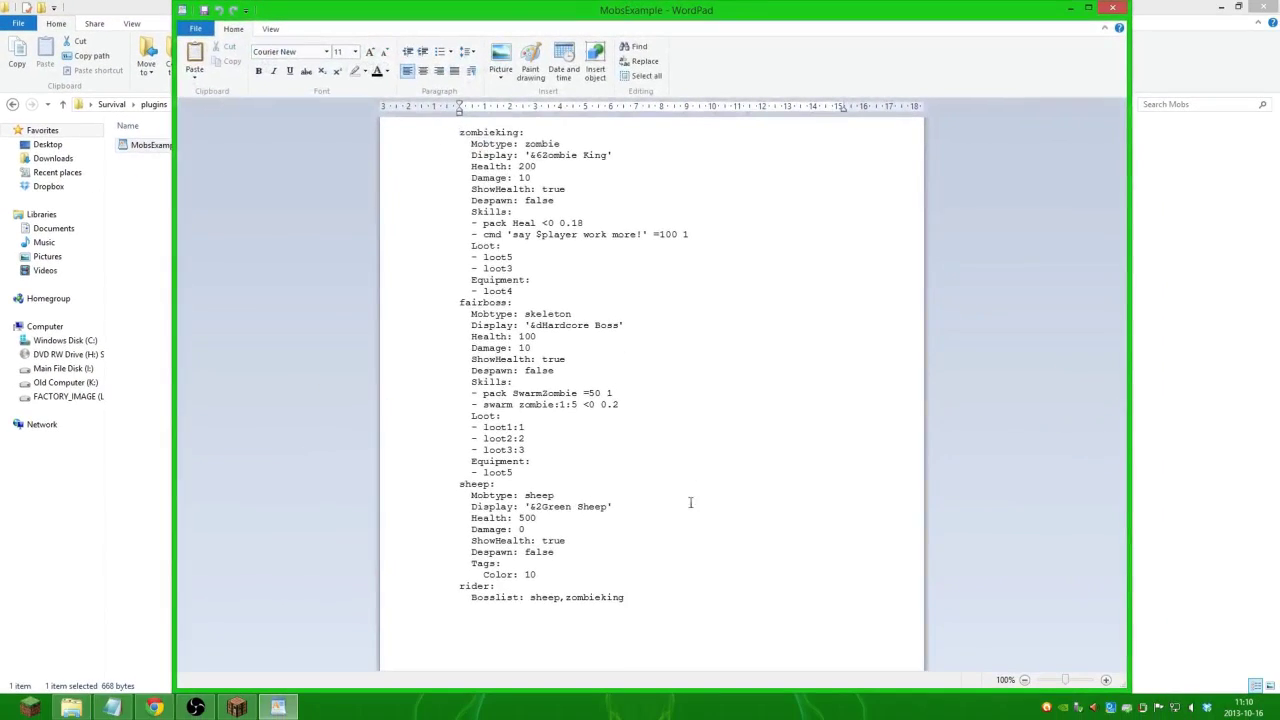
left_click_drag(670, 622, 349, 130)
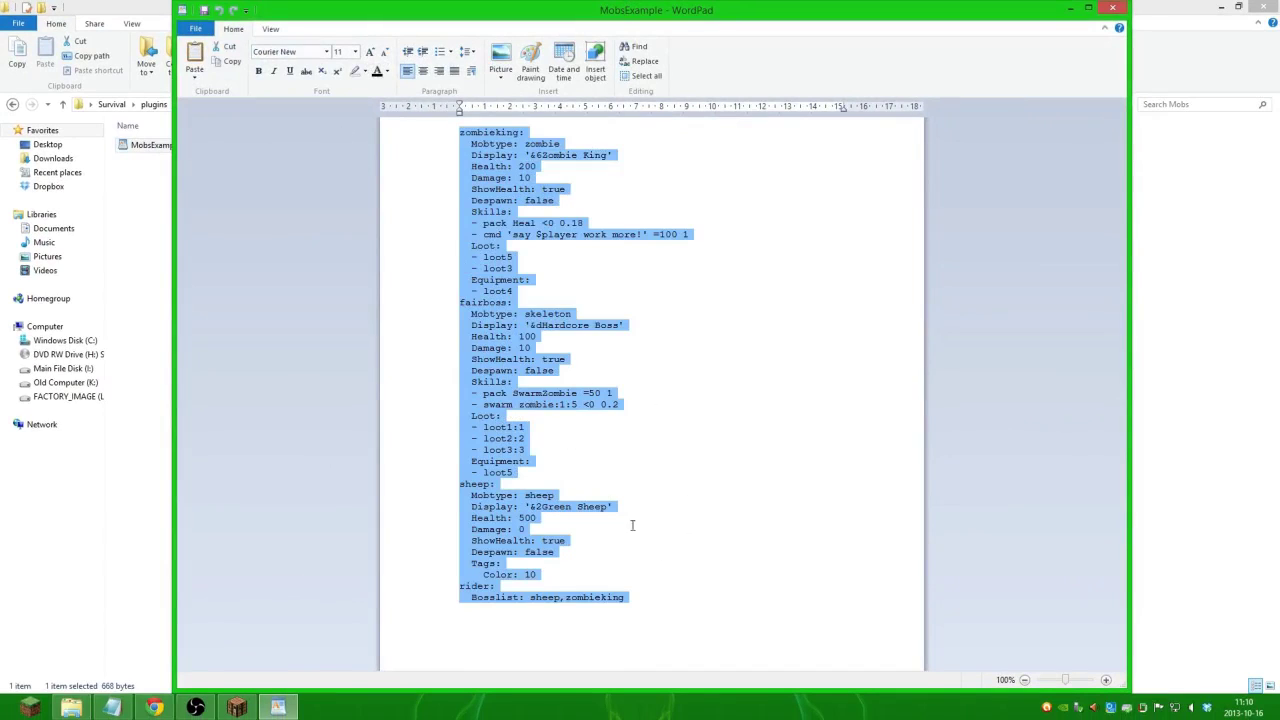
left_click(698, 622)
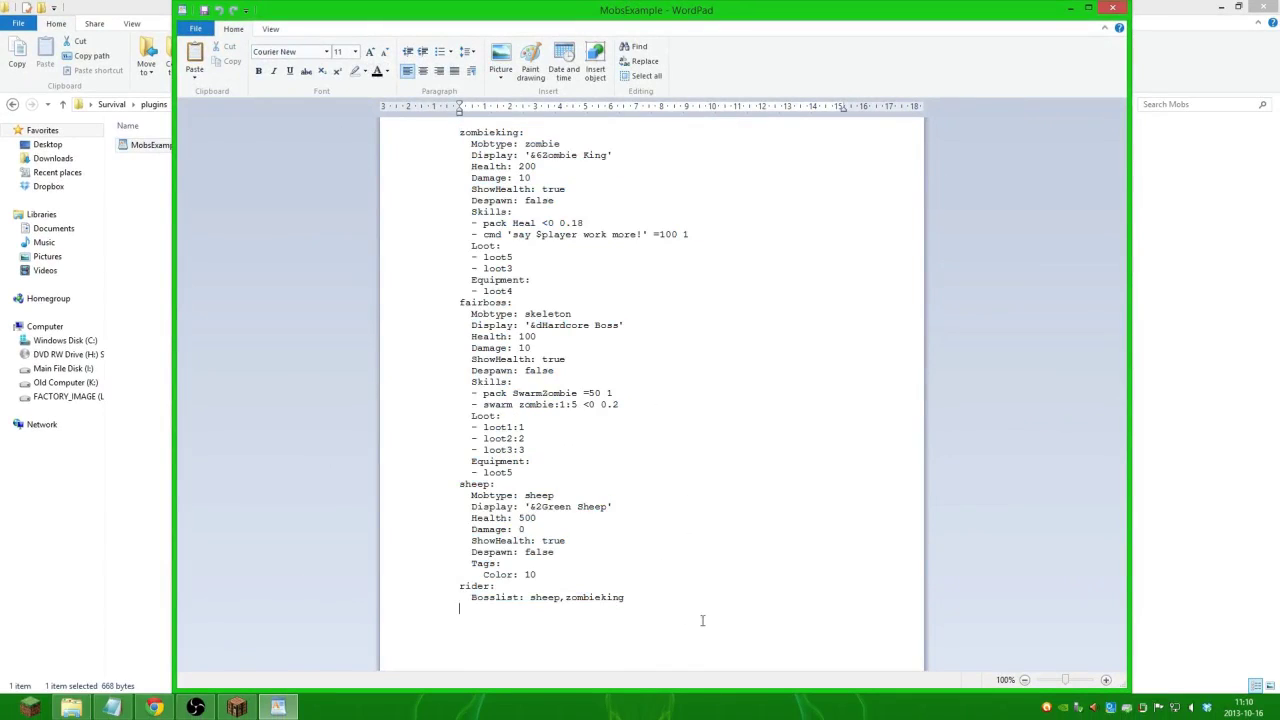
left_click_drag(702, 620, 387, 484)
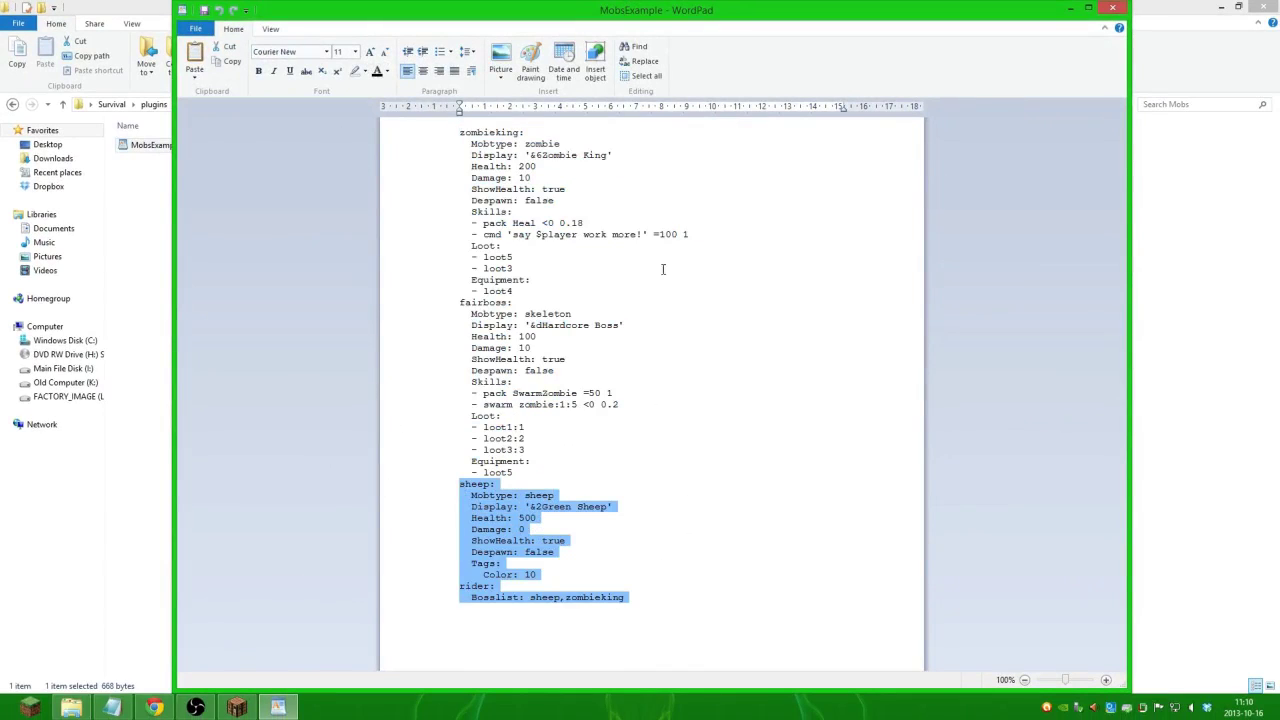
left_click(1118, 10)
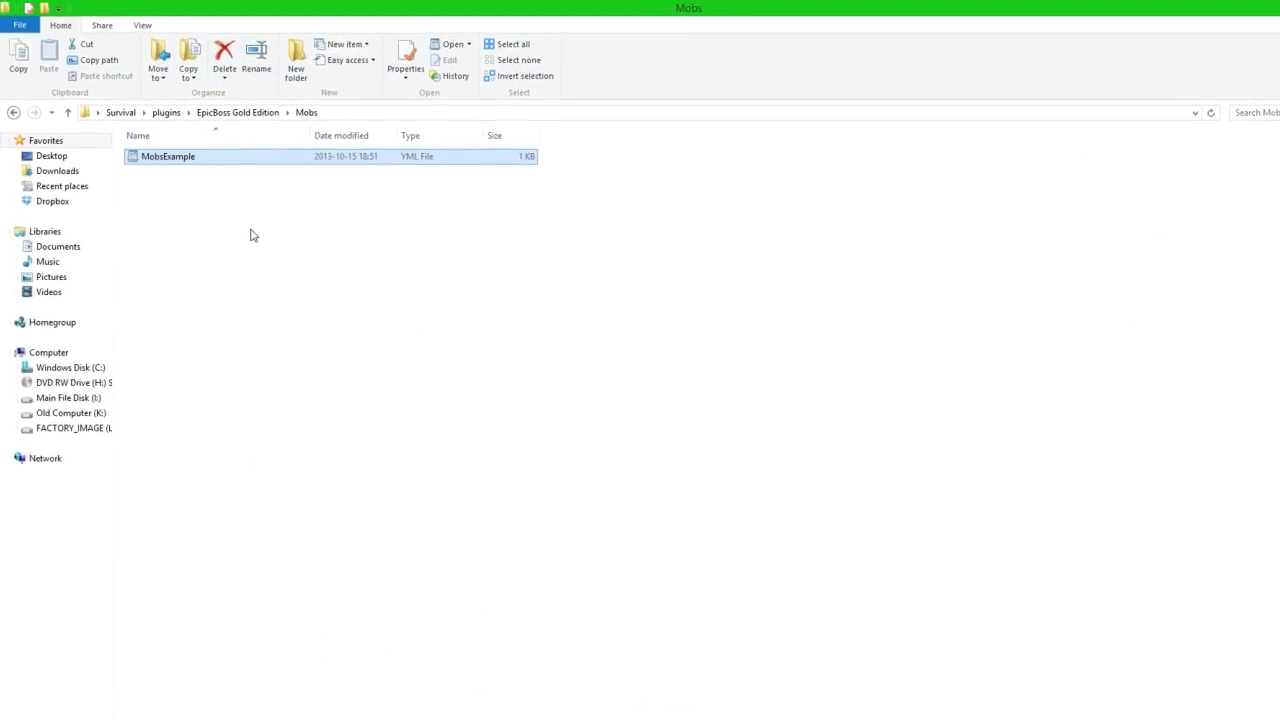
Step: Create a new text document in the Mobs folder and open it for editing
right_click(252, 232)
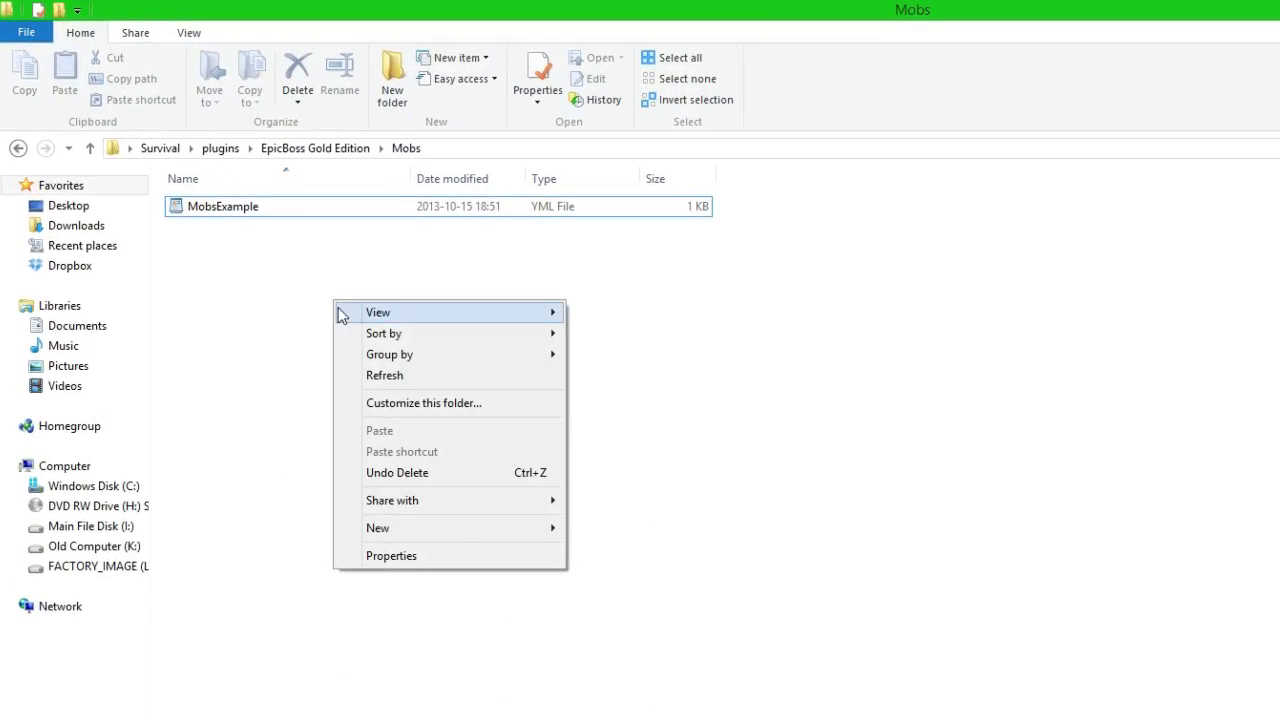
mouse_move(455, 533)
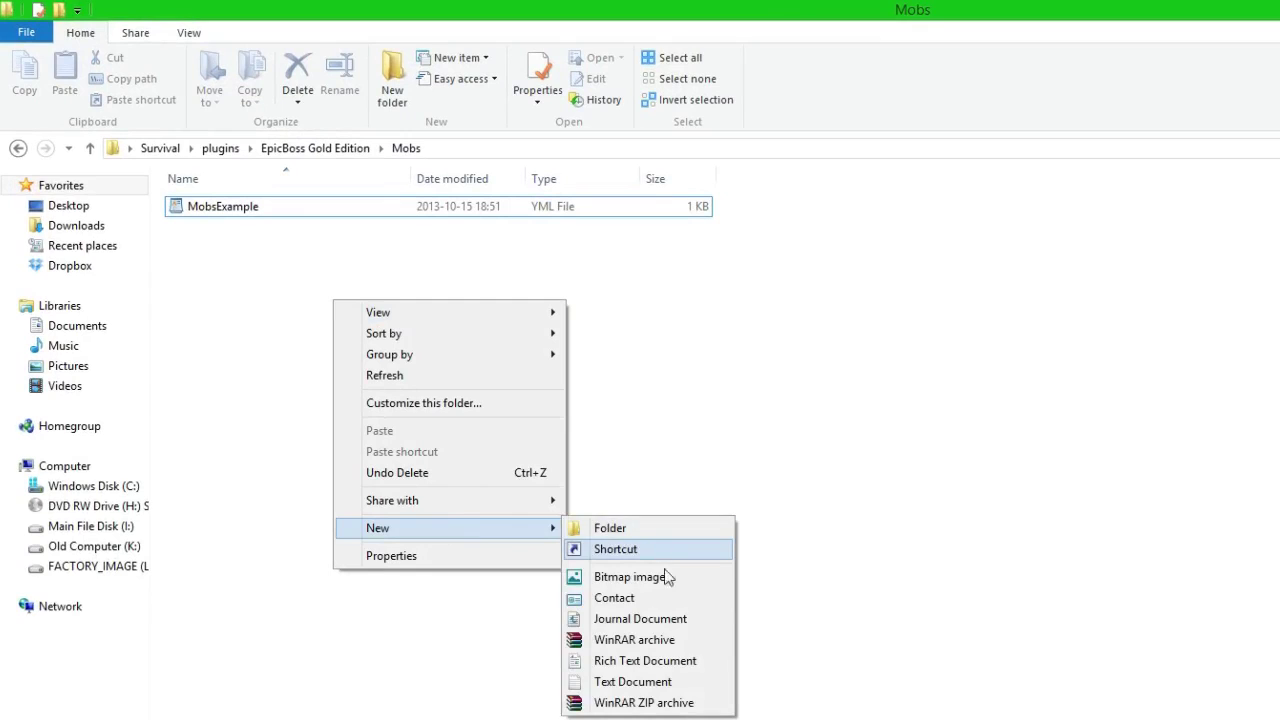
left_click(670, 682)
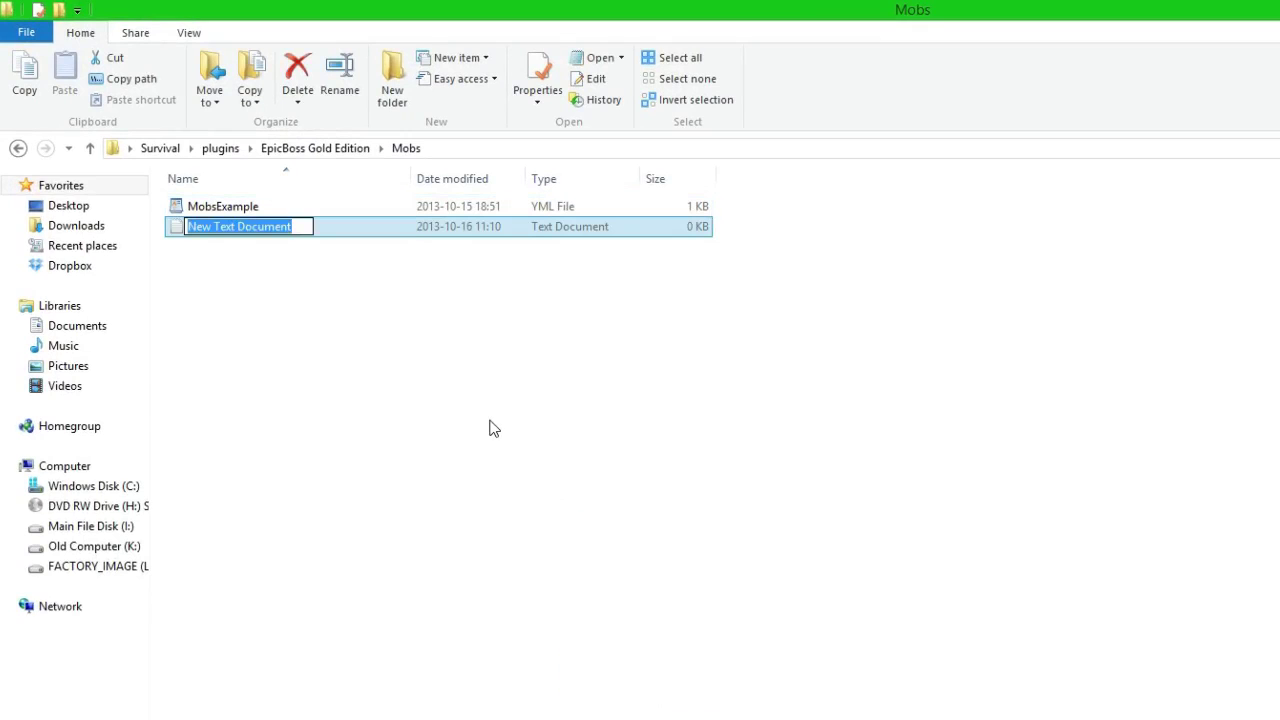
left_click(298, 232)
double_click(287, 230)
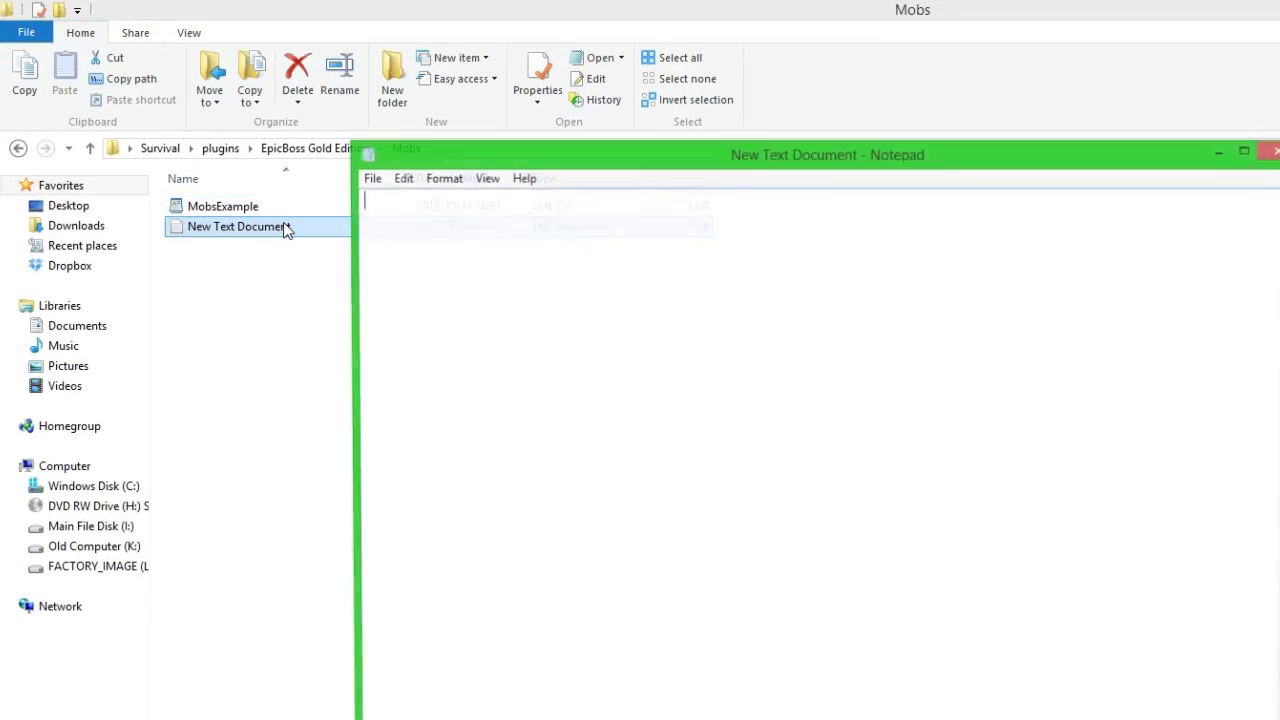
Step: Save a copy of the empty text document as Testboss.yml in the Mobs folder
left_click(372, 180)
left_click(430, 264)
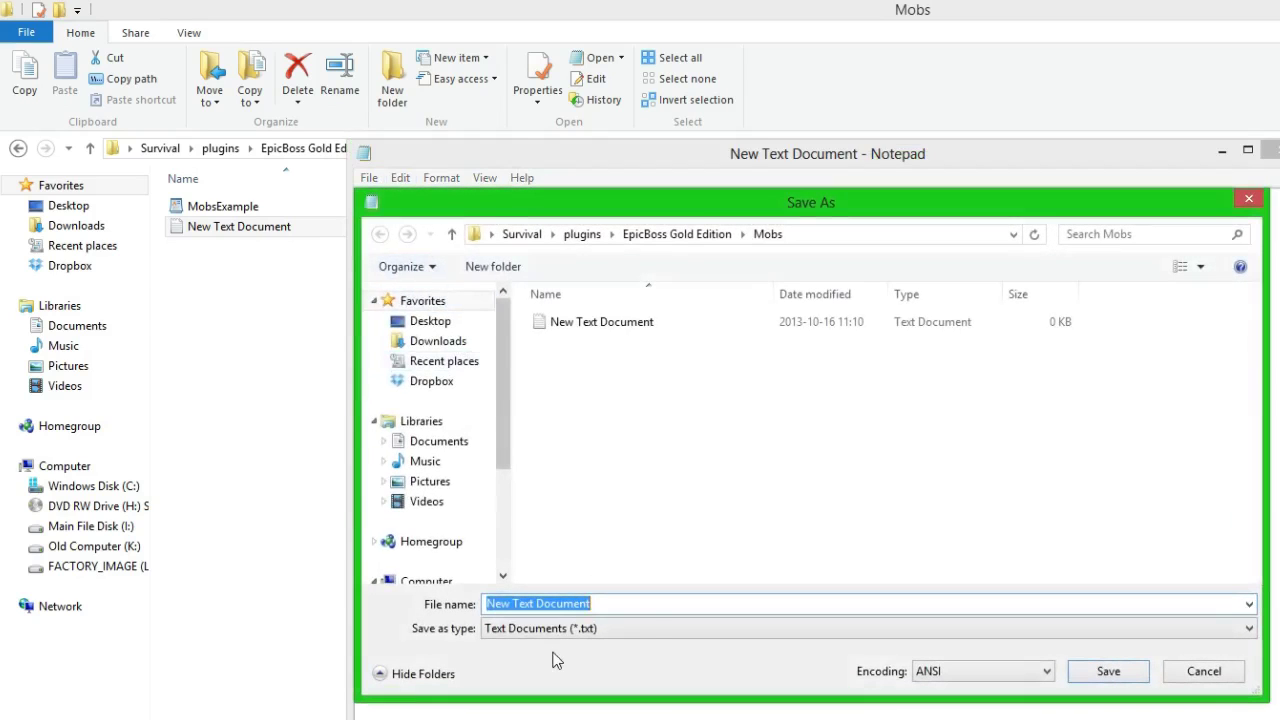
type("Test")
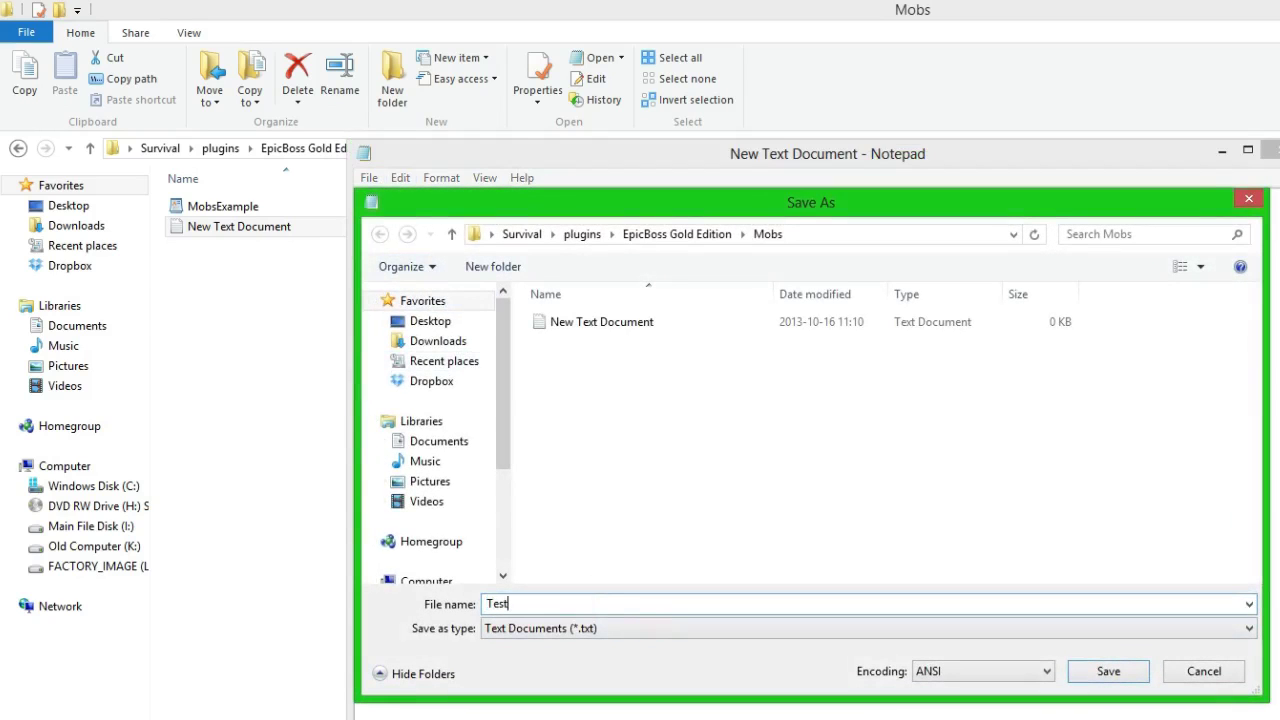
type("boss.yml")
key("shift+Left")
key("shift+Left")
key("shift+Left")
left_click(1137, 681)
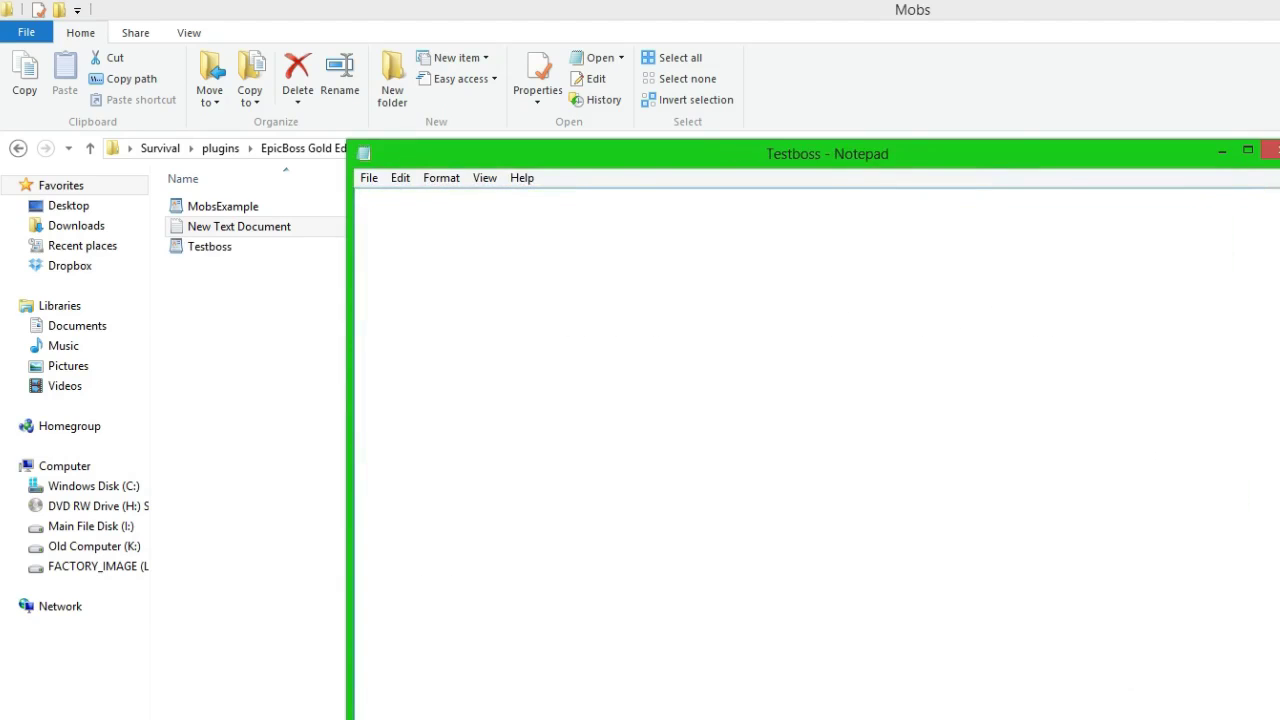
Step: Delete the leftover New Text Document from the Mobs folder
left_click(240, 232)
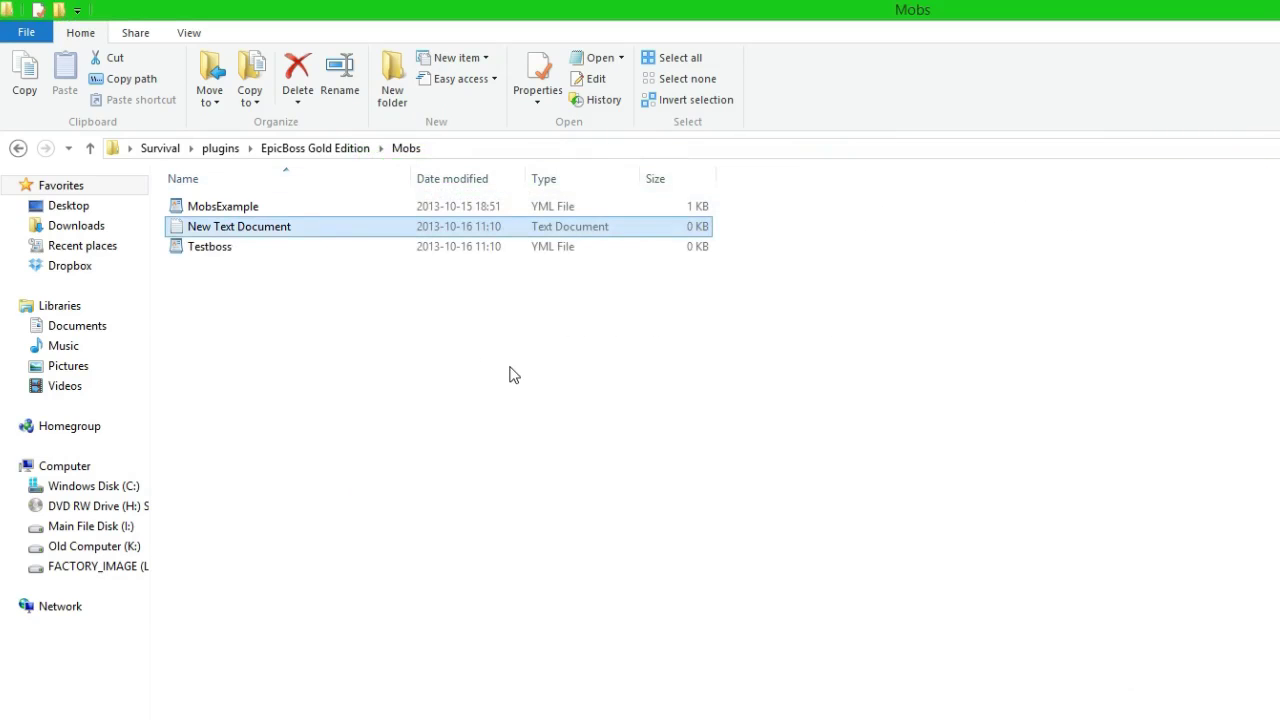
key("F2")
key("Escape")
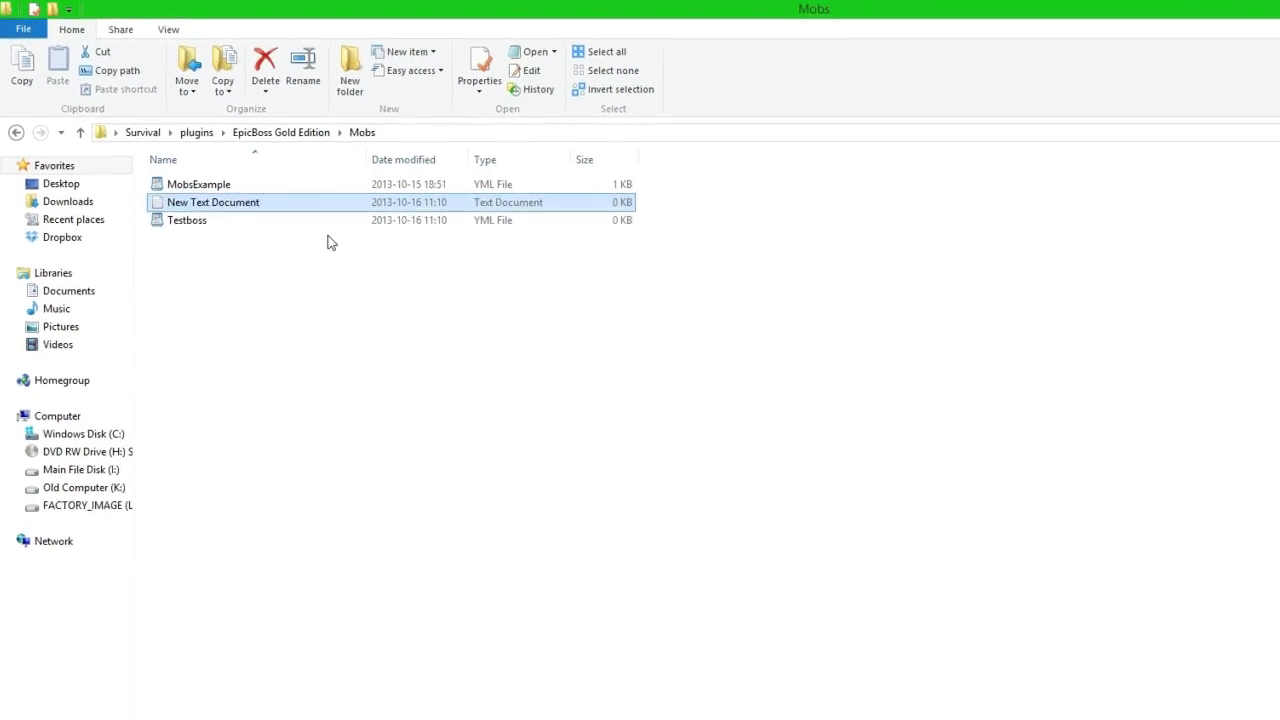
key("Delete")
Step: Open the Testboss file in Notepad++ instead of WordPad and move the editor window to the middle of the screen
left_click_drag(325, 272, 221, 221)
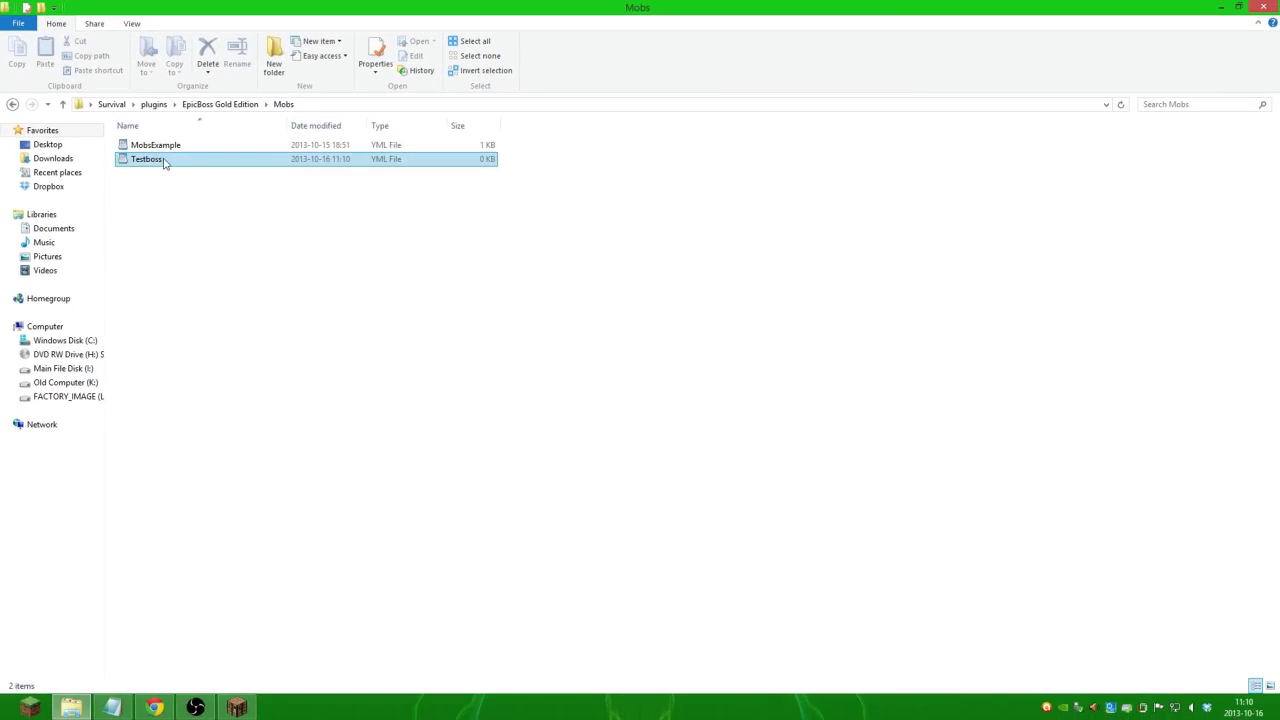
double_click(166, 163)
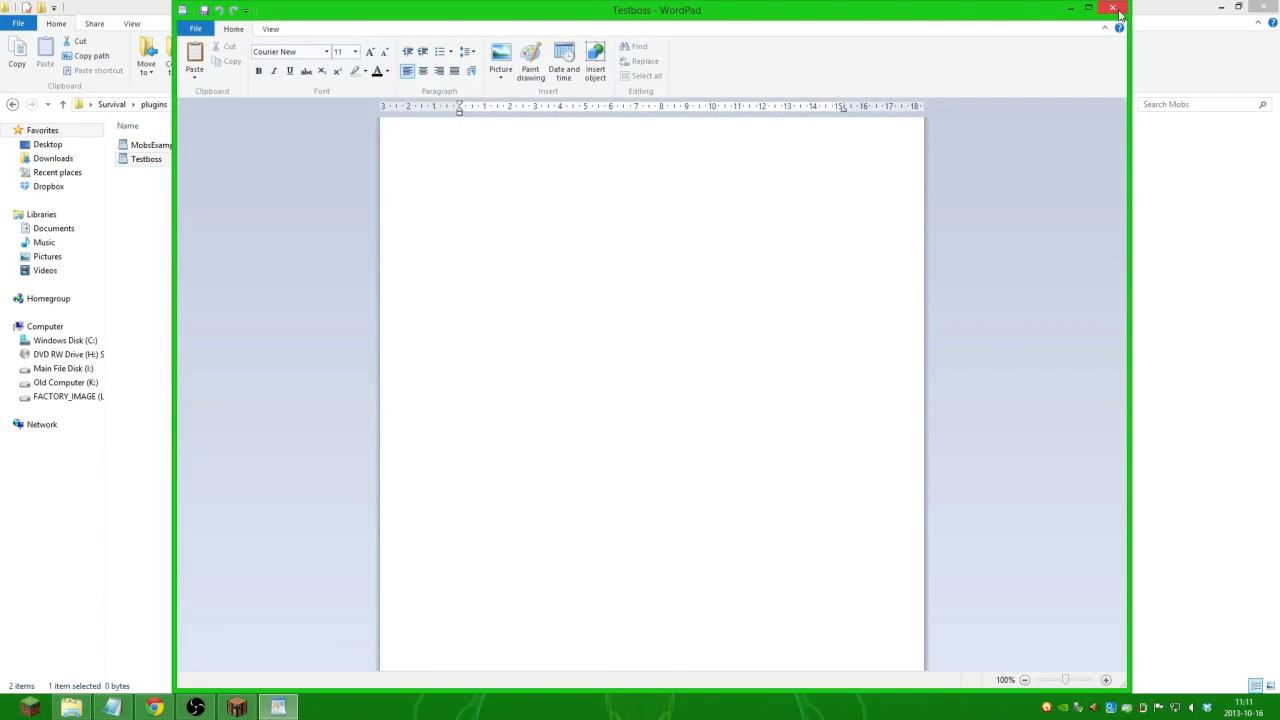
left_click(1112, 10)
right_click(148, 160)
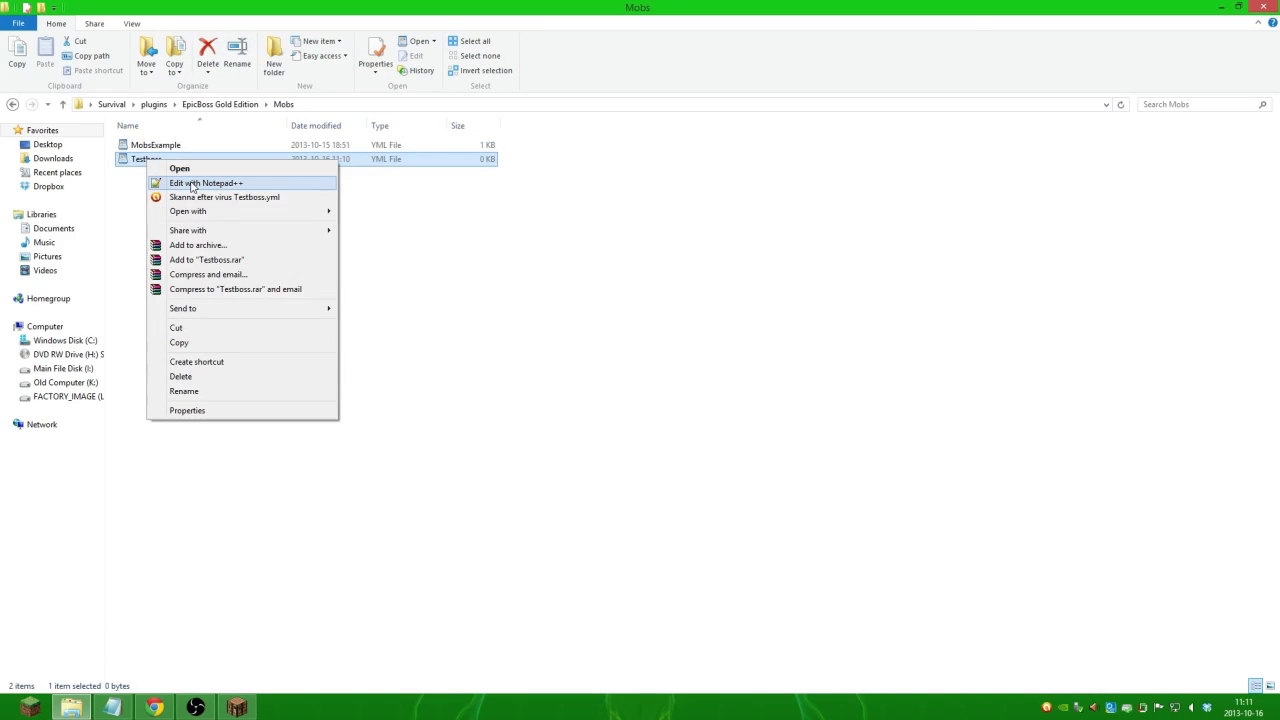
left_click(192, 185)
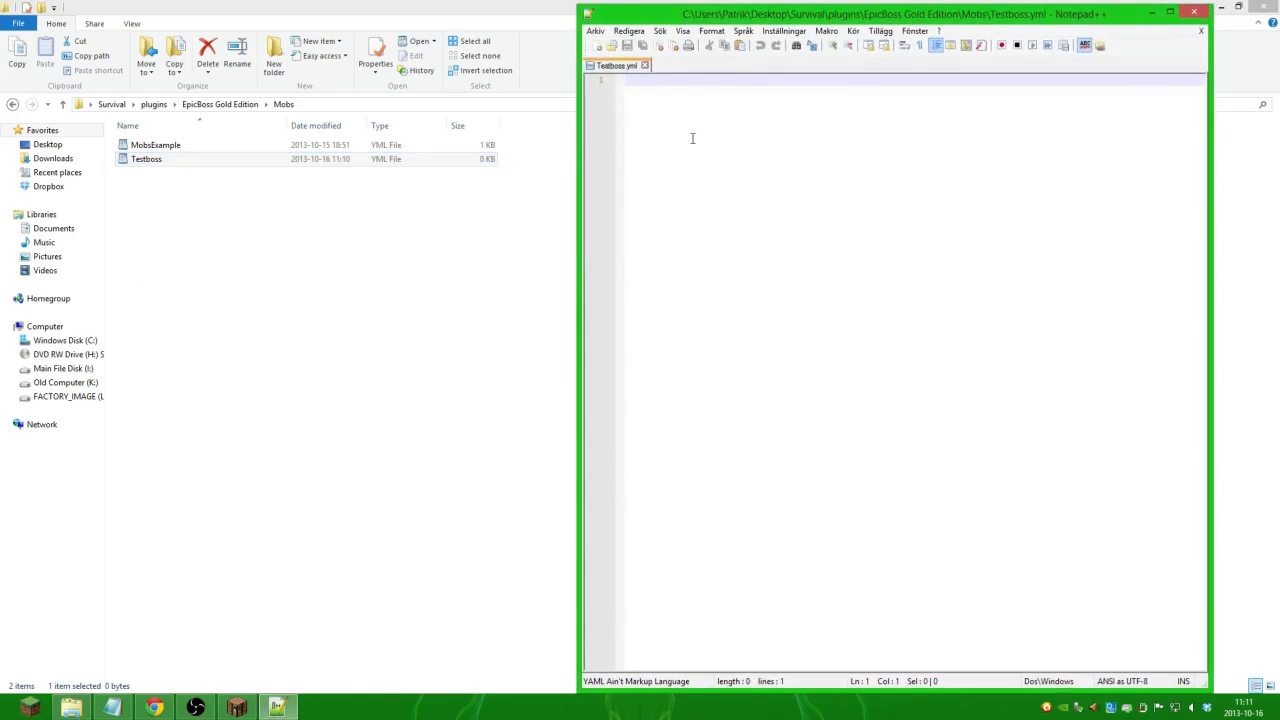
left_click_drag(800, 20, 641, 22)
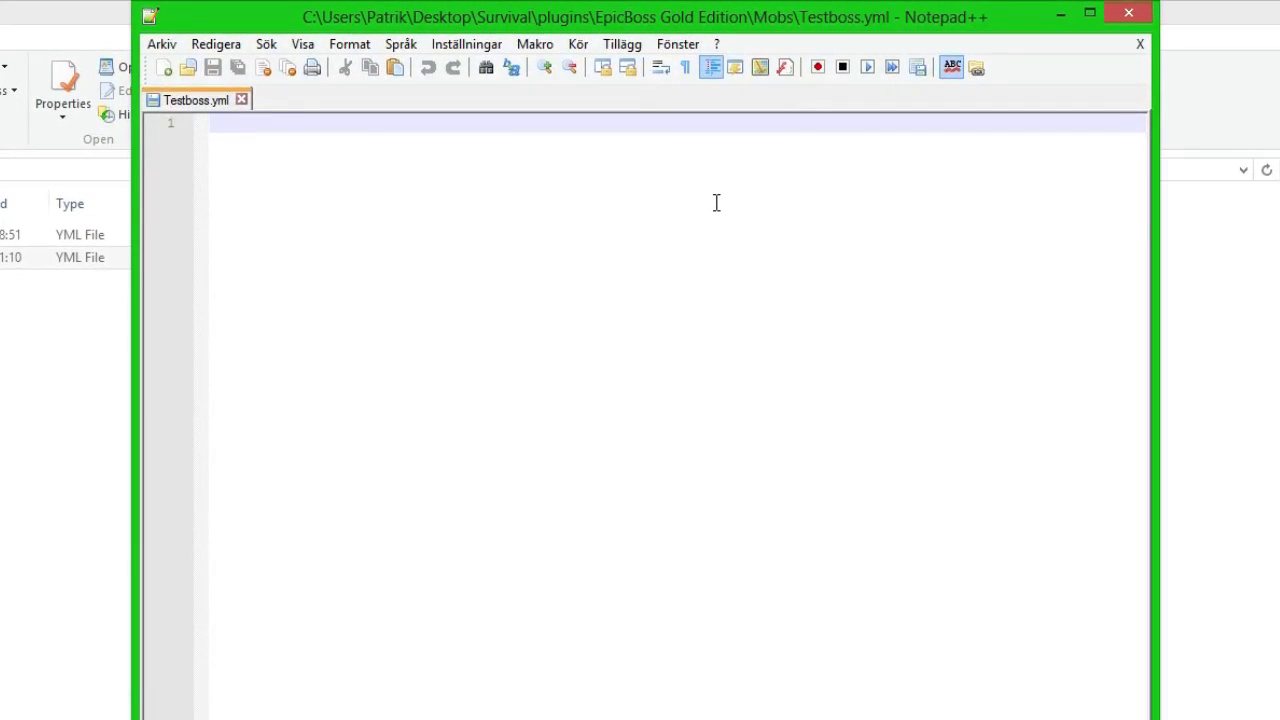
Step: Start the boss definition with the entry "testboss:" and an indented "Mobtype:" key beneath it
type("tes")
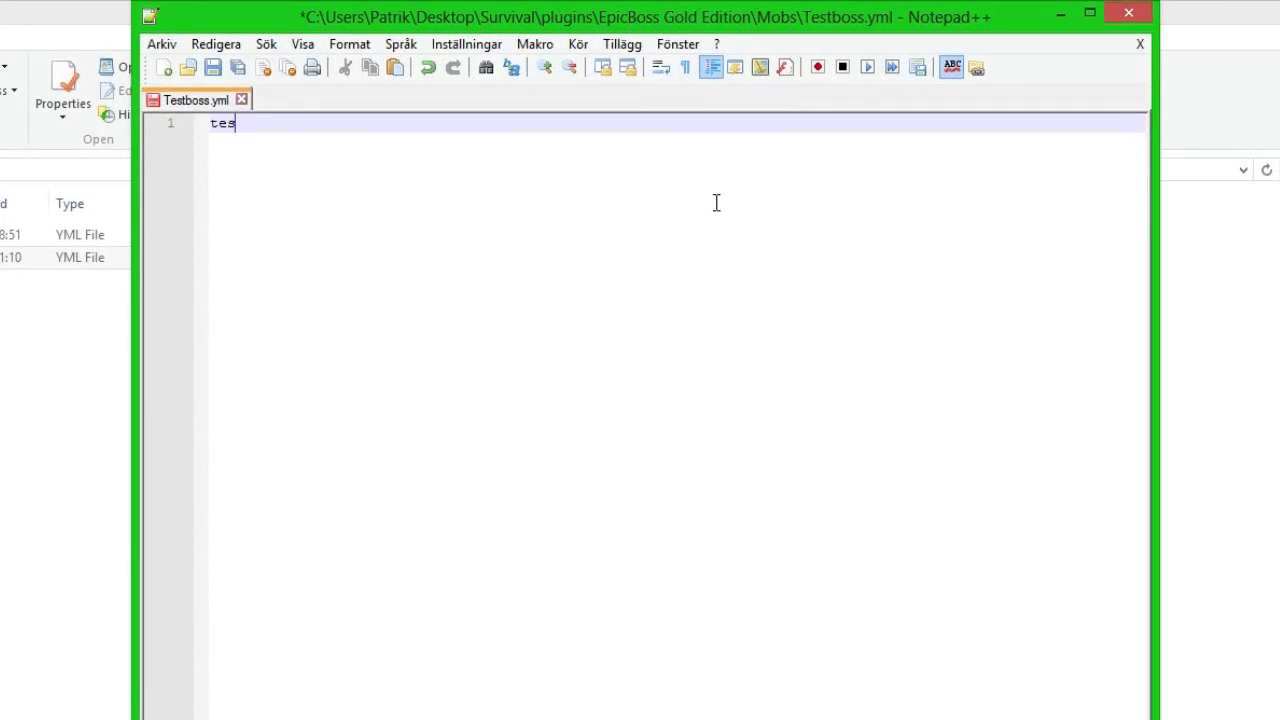
type("tboss:")
key("Return")
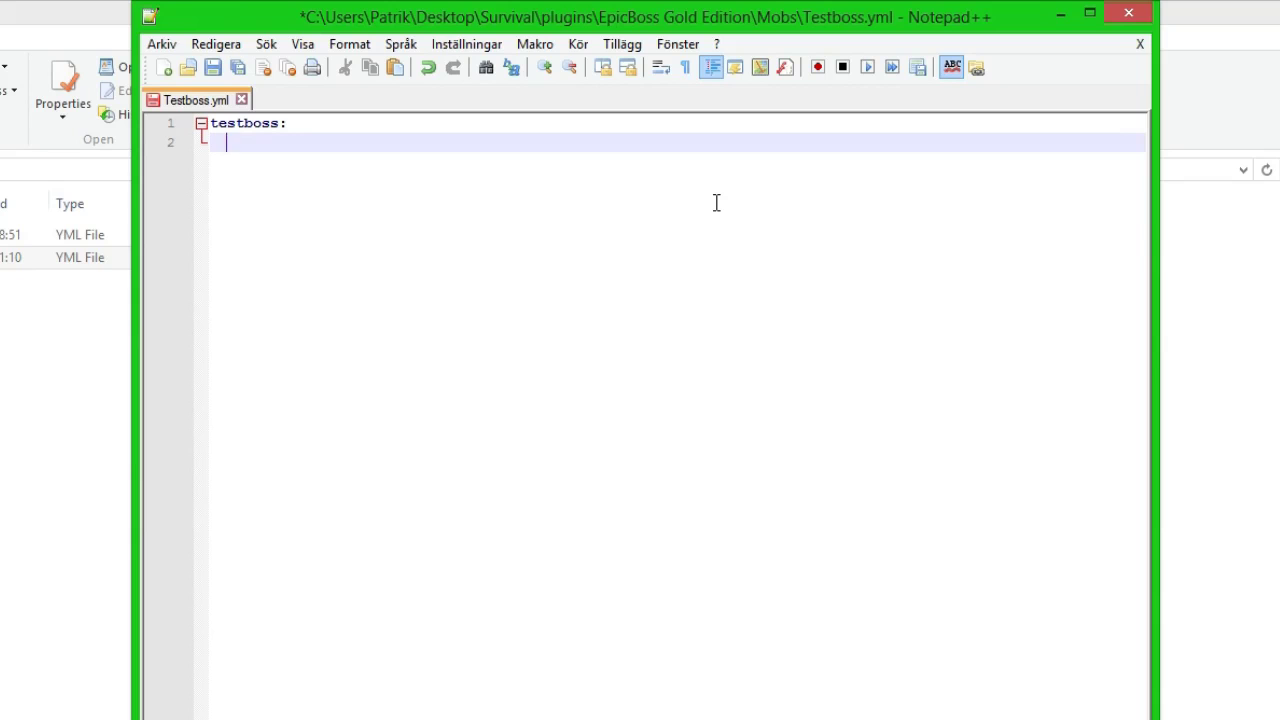
type("Mobtype:")
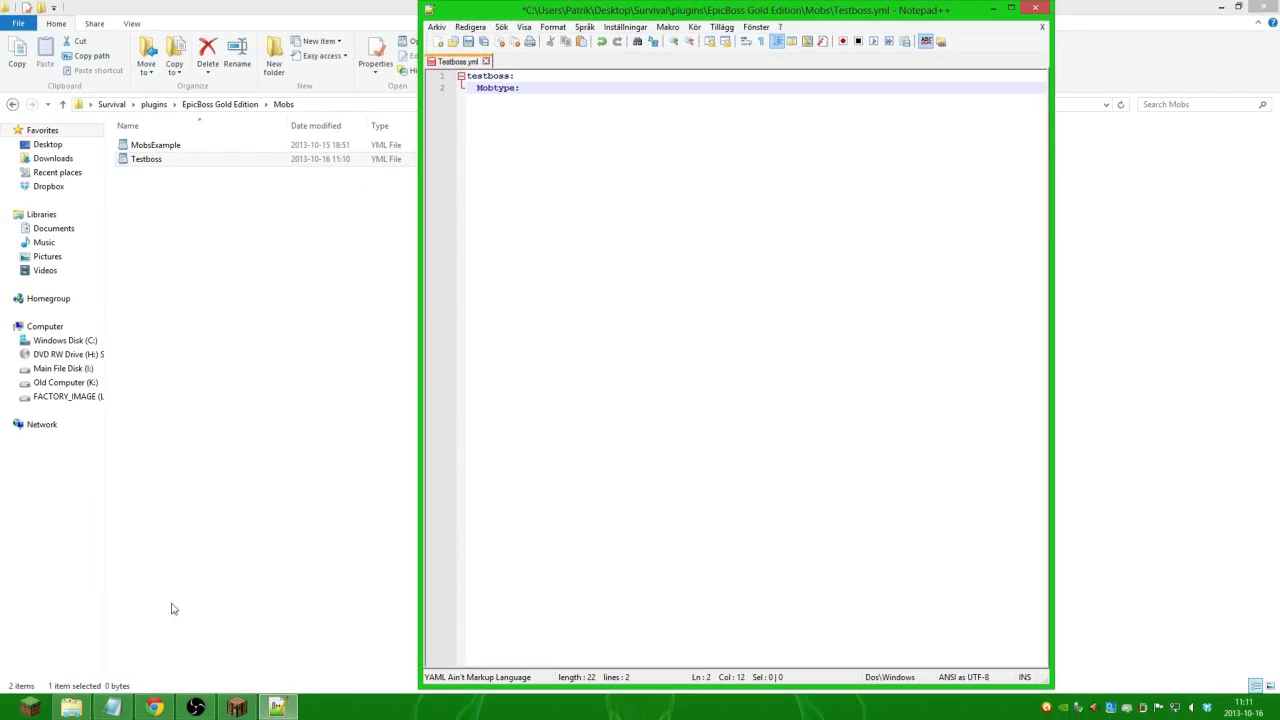
Step: Switch to Chrome and open the plugin's page at thah3lper.com/epicboss
left_click(153, 708)
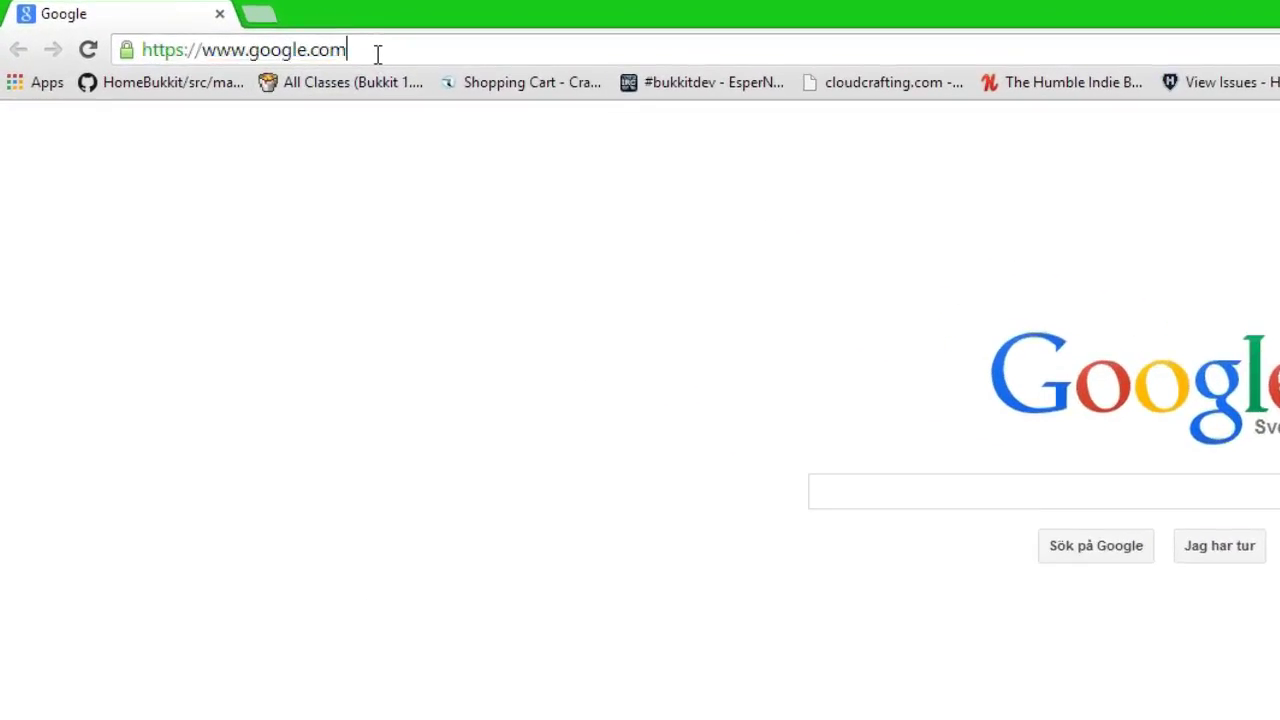
left_click(216, 31)
type("thah3lper.com")
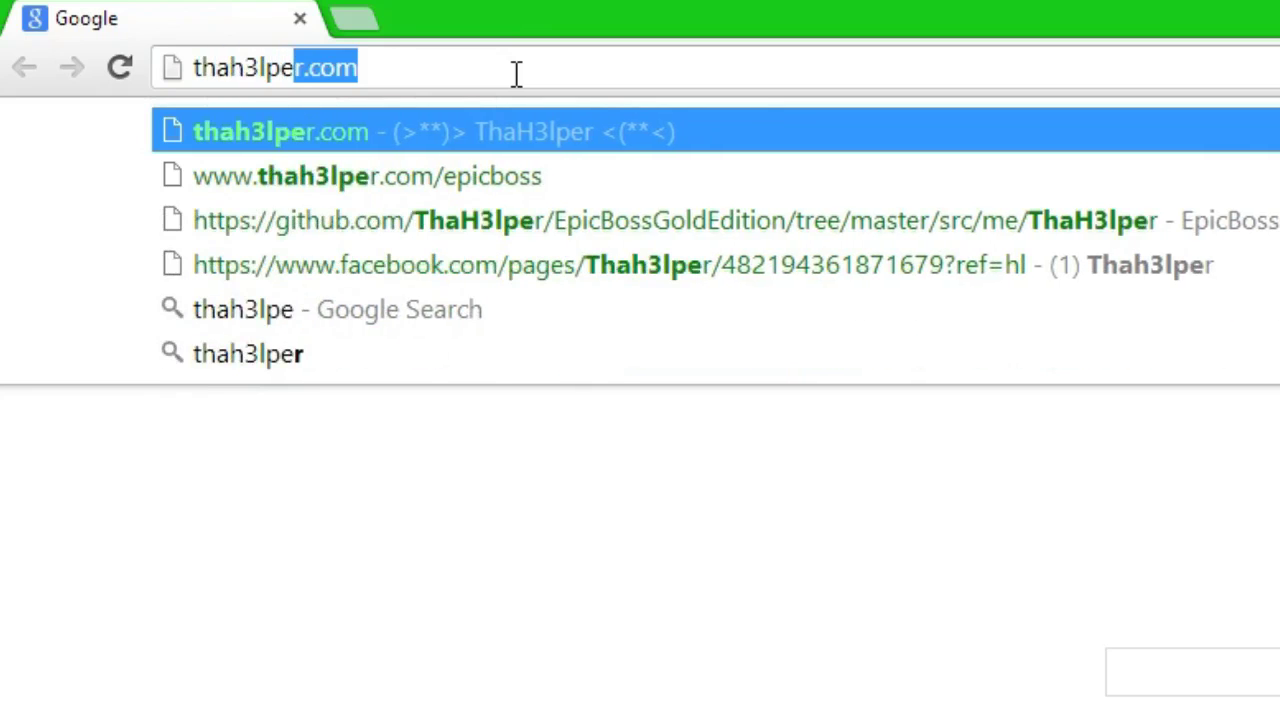
type("/epi")
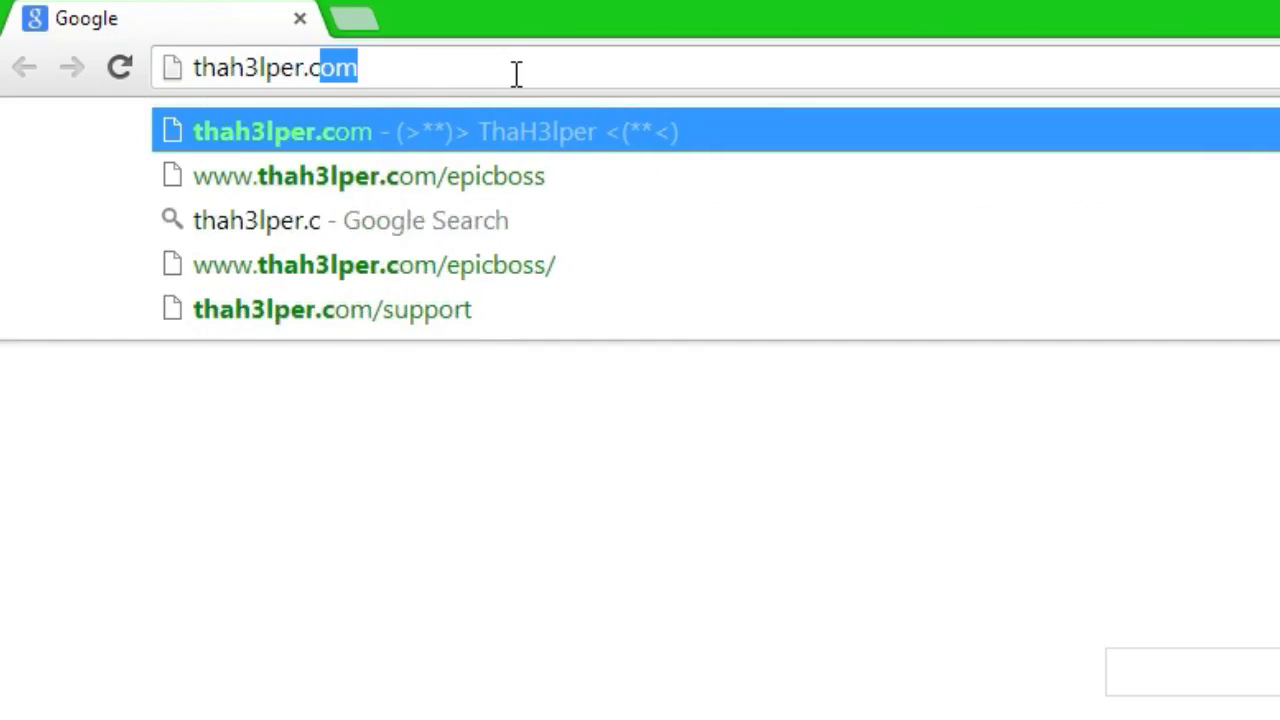
type("cboss")
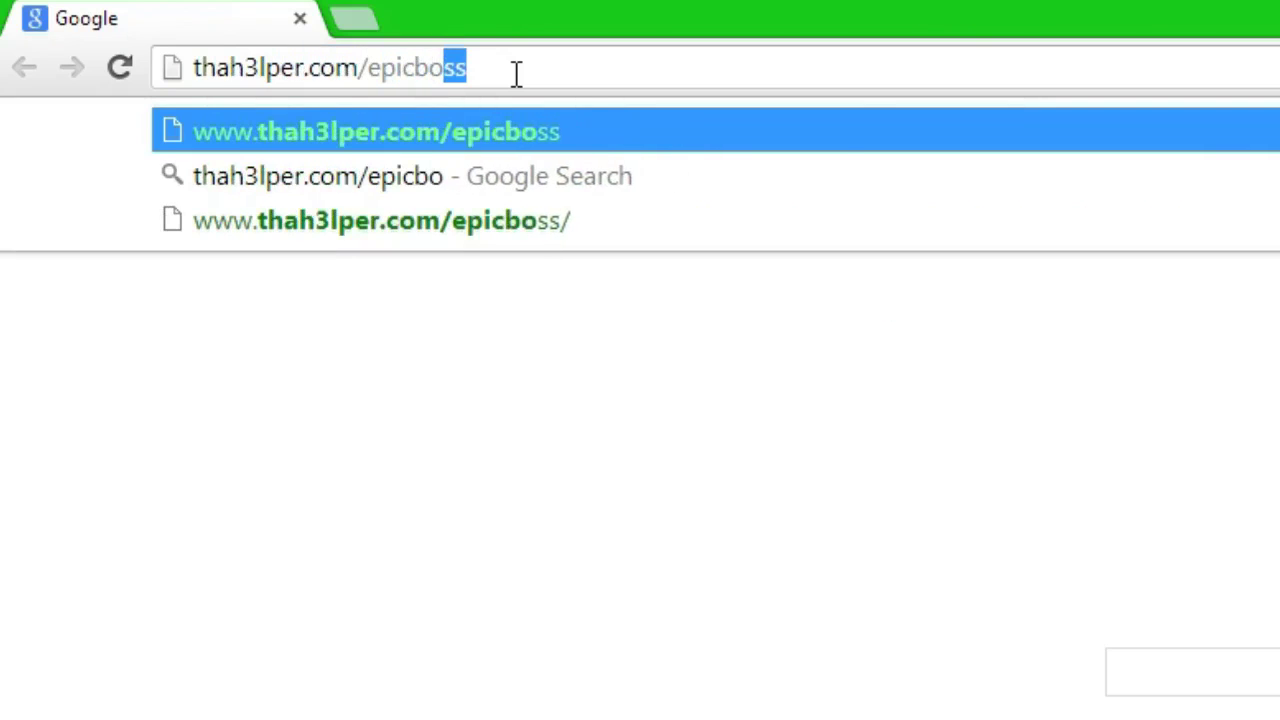
key("Return")
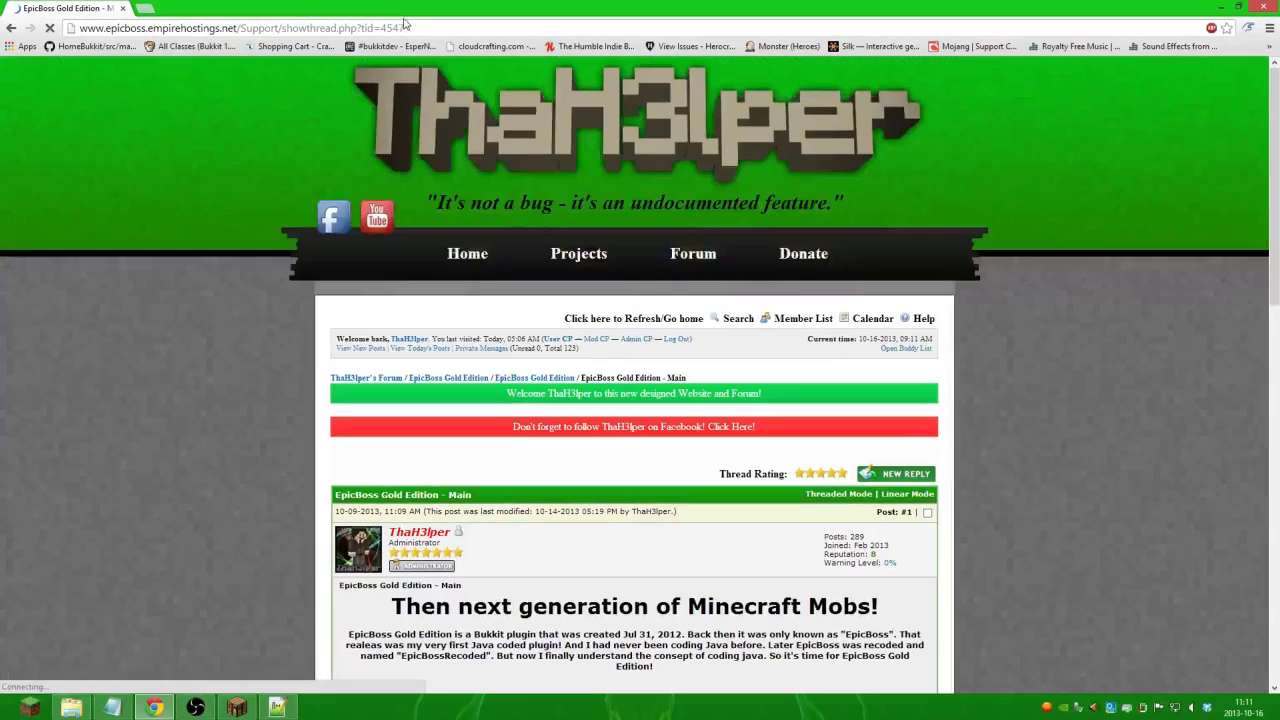
Step: Open the All Mobs list and Tags list database from the plugin page and examine the supported mob types
left_click_drag(1277, 120, 1254, 356)
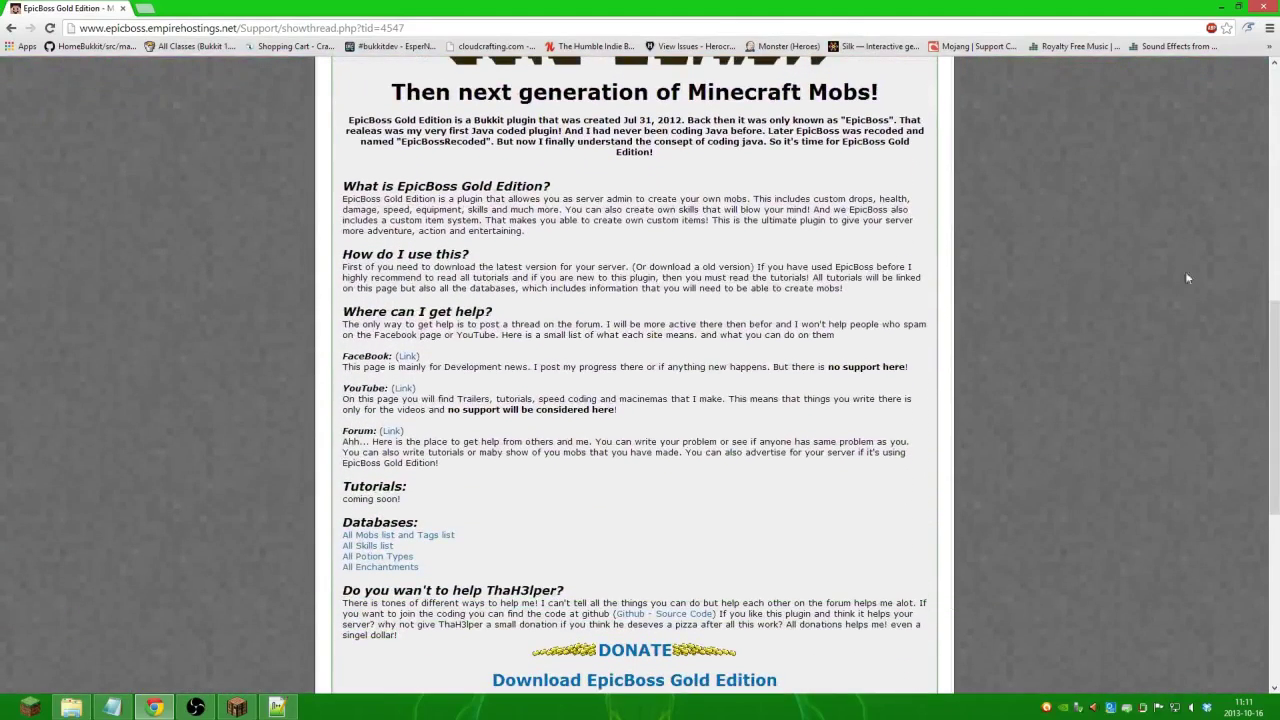
left_click(378, 537)
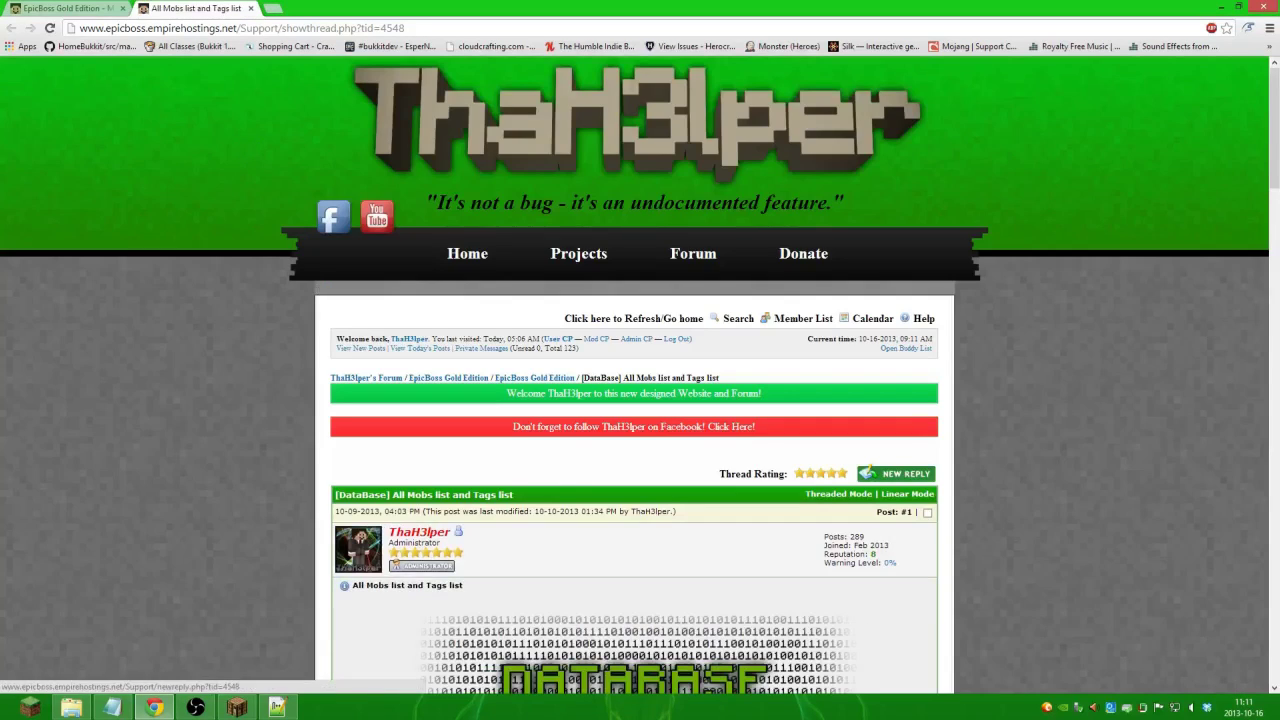
scroll(1275, 152, "down", 8)
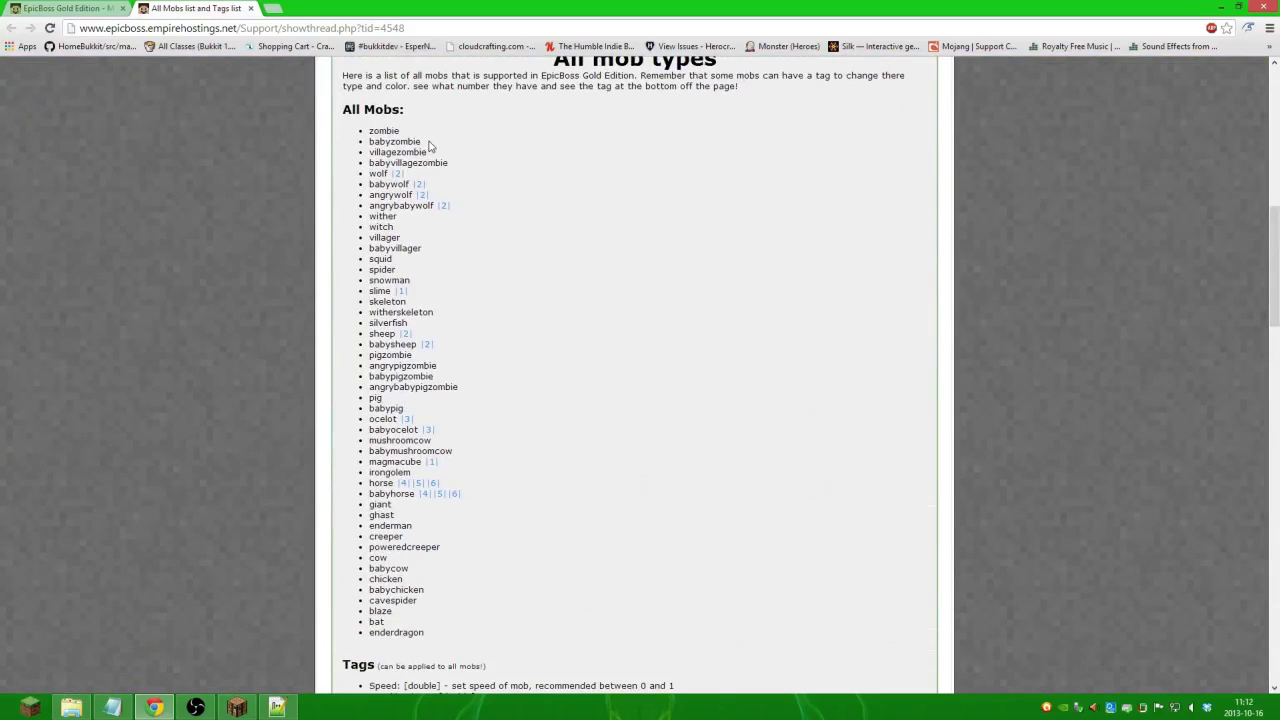
Step: Copy "babyzombie" from the All Mobs list and paste it as the Mobtype value in Testboss.yml in Notepad++
left_click_drag(430, 146, 369, 142)
key("ctrl+c")
left_click(276, 706)
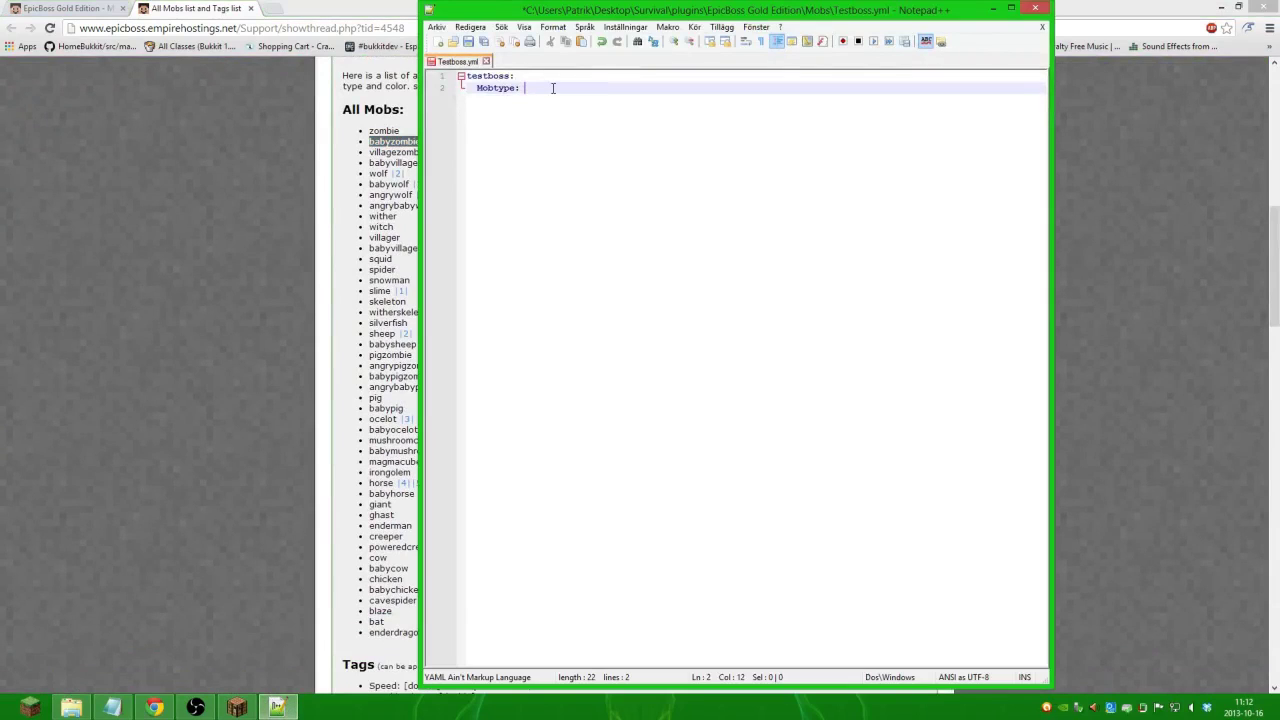
key("ctrl+v")
left_click(116, 708)
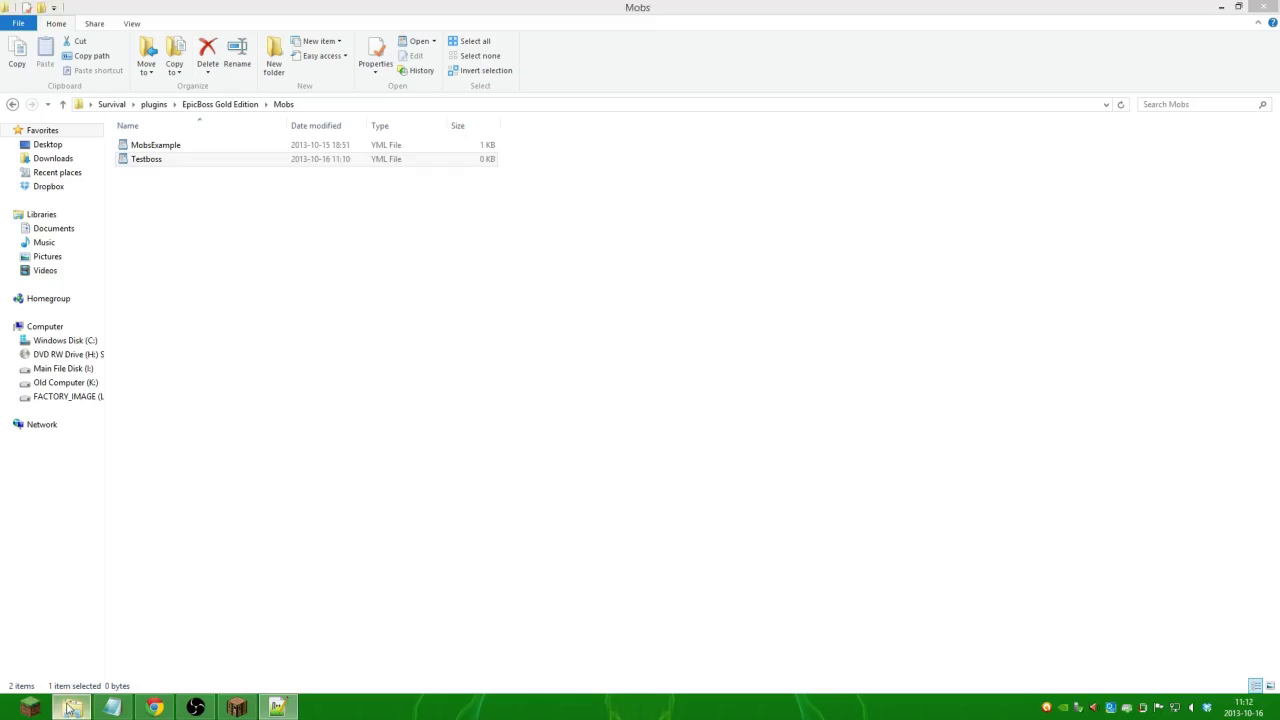
left_click(276, 708)
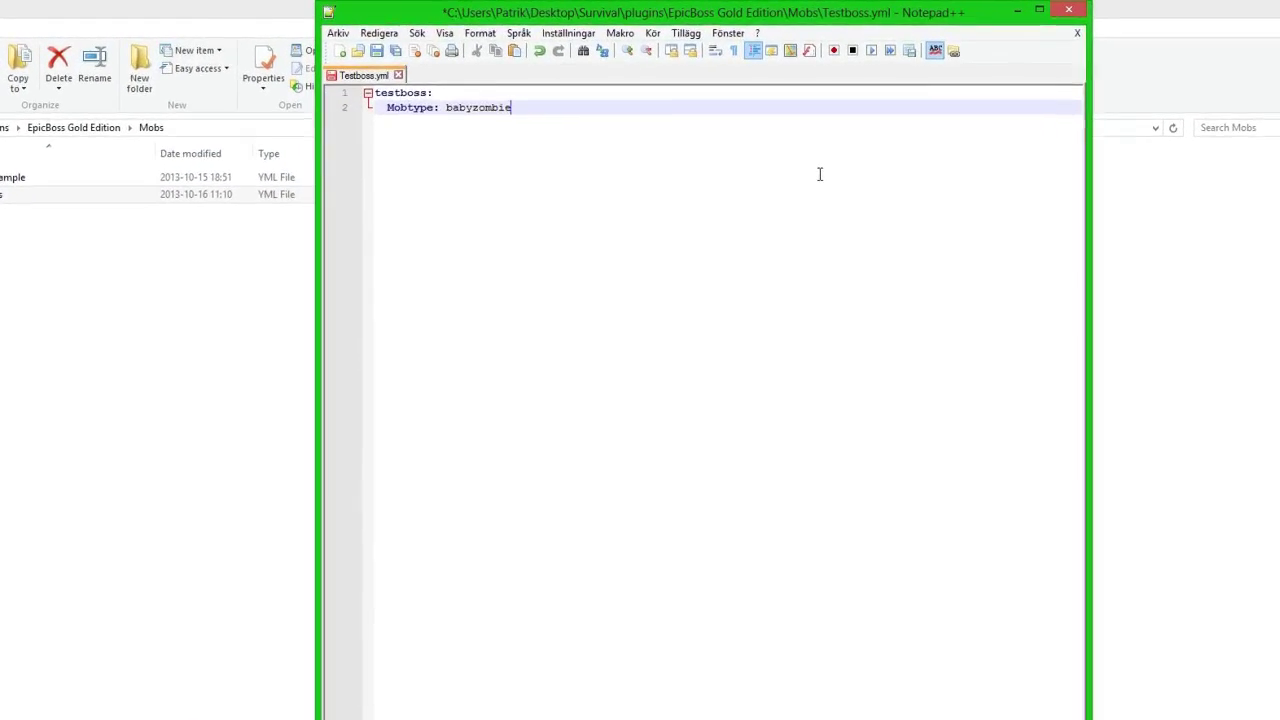
Step: Add the indented line "Display: '&2BossOfTrash'" below the Mobtype entry
key("Return")
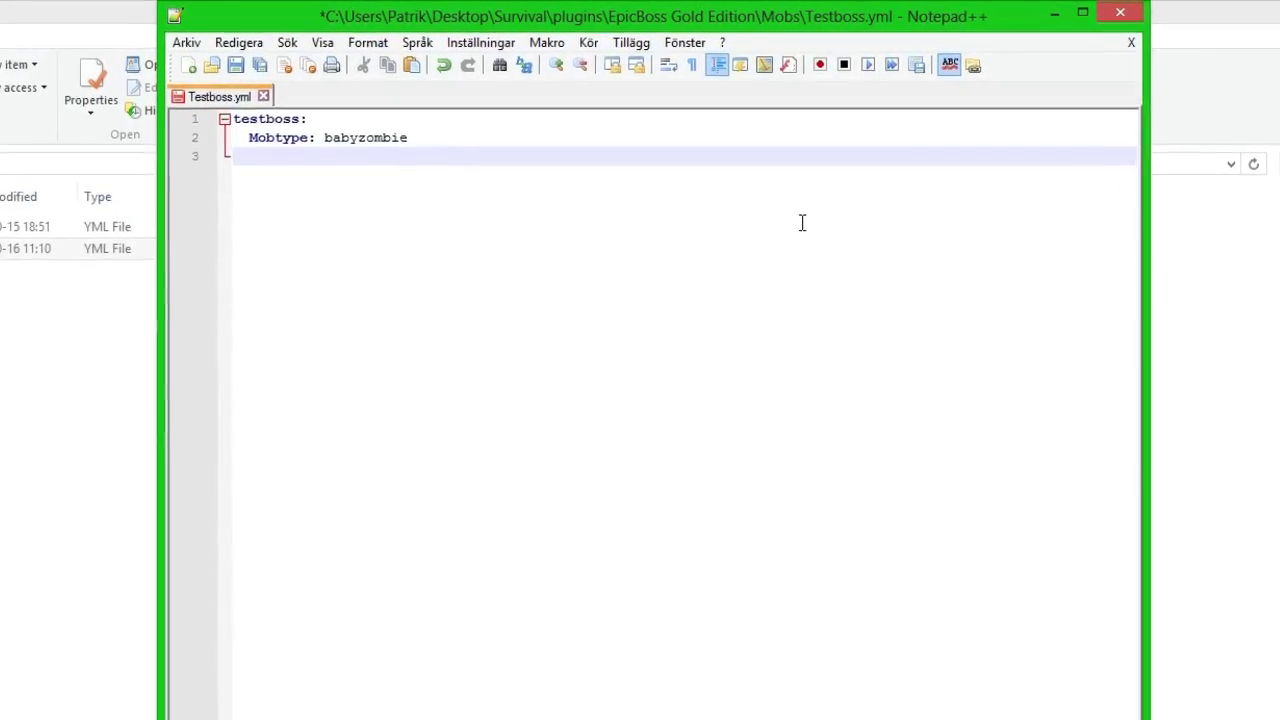
type("Dispal")
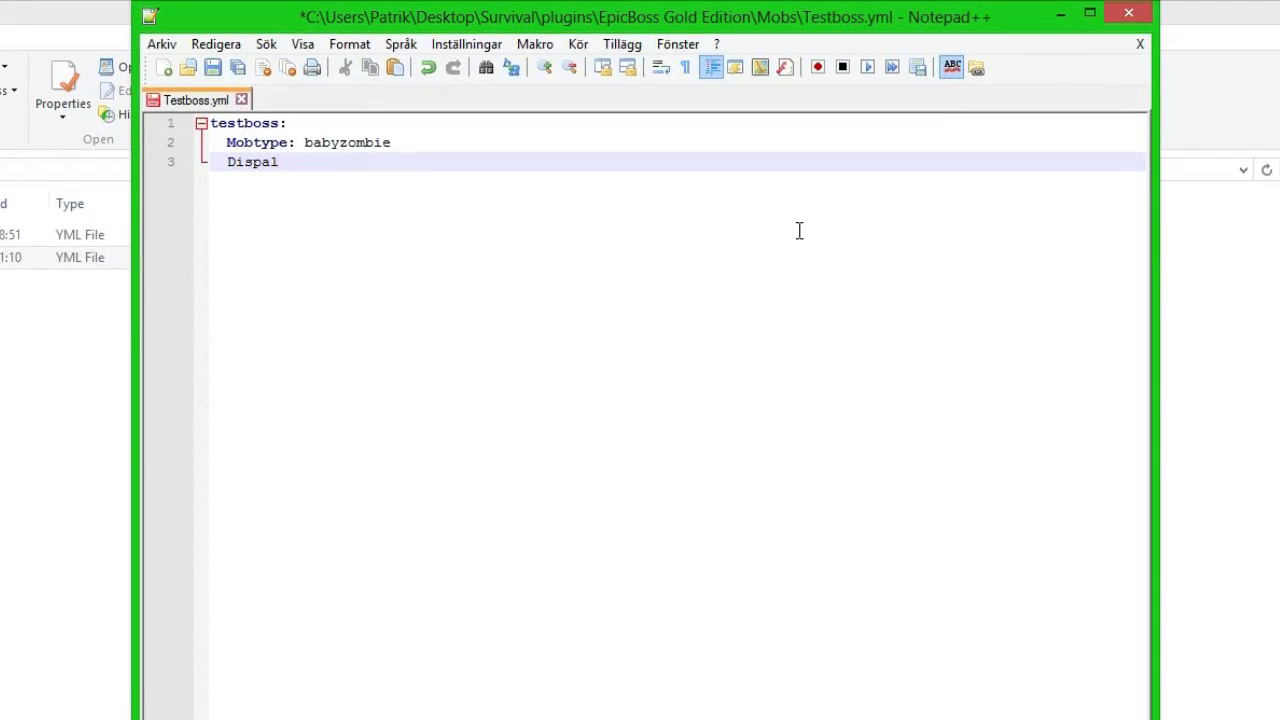
key("BackSpace")
key("BackSpace")
type("lay:")
type("''")
type("&")
type("2")
type("Bossof")
key("BackSpace")
key("BackSpace")
type("OfTrash")
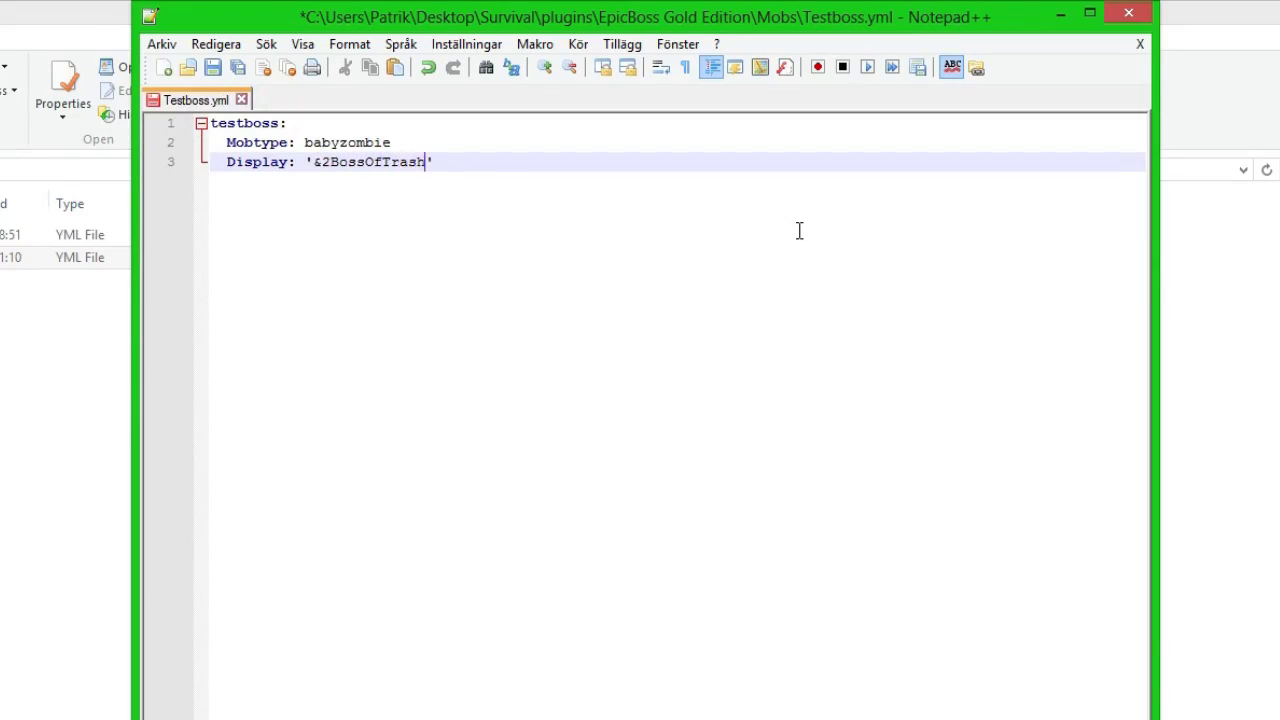
Step: Remove the &2 colour code from the Display value, leaving 'BossOfTrash'
key("Left")
key("Left")
key("Left")
key("Left")
key("Left")
key("Left")
key("Left")
key("BackSpace")
key("BackSpace")
key("End")
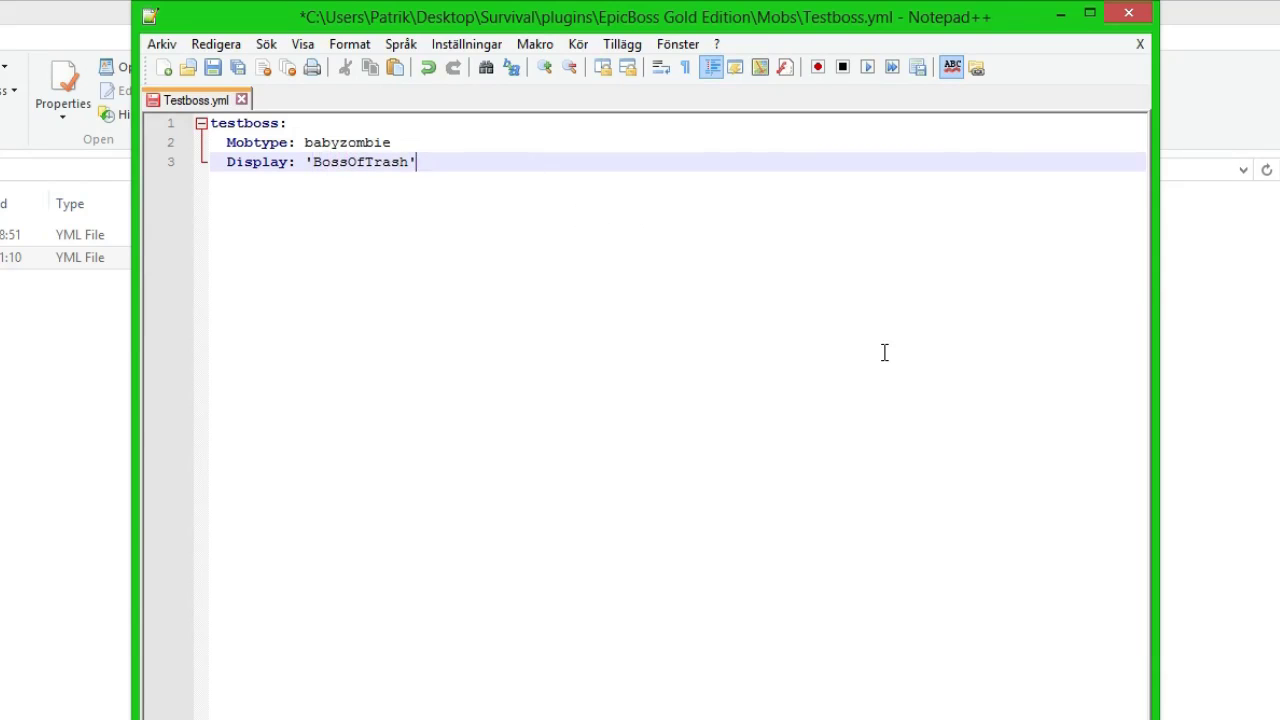
Step: Add the entries "Health: 200" and "Damage: 10" below the Display line
key("Return")
type("Hea")
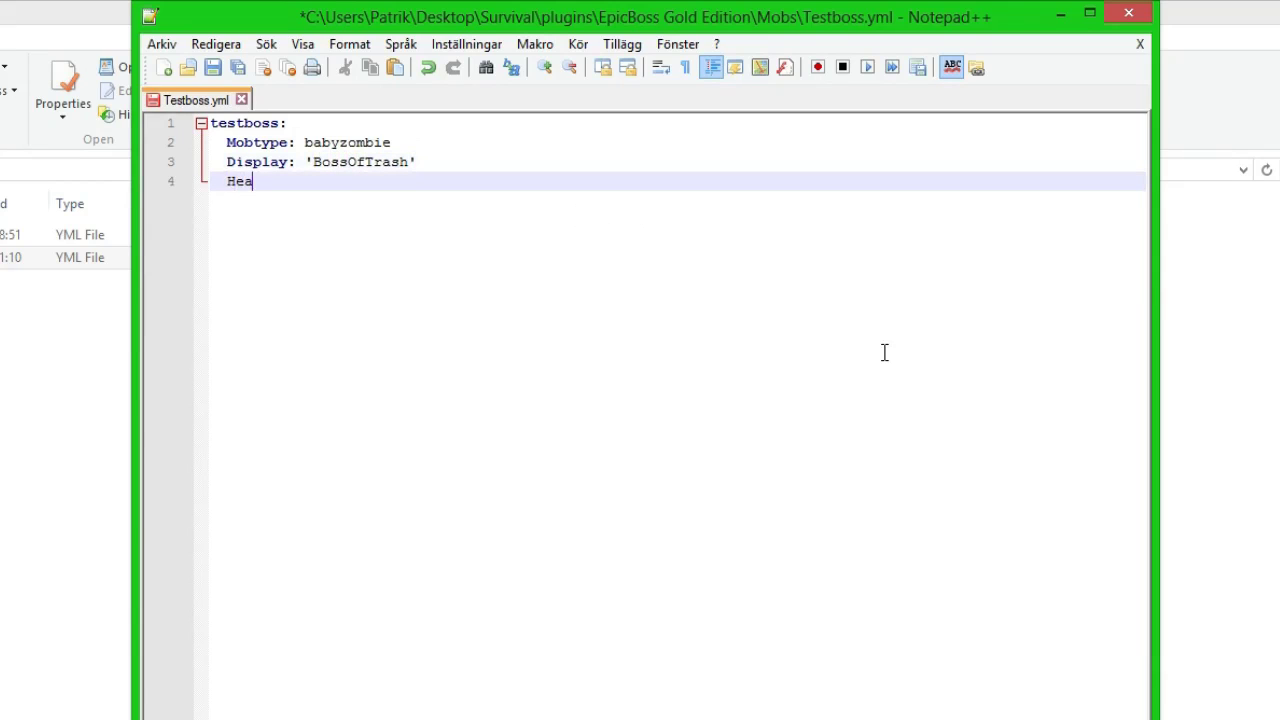
type("lth: 200")
key("Return")
type("Da")
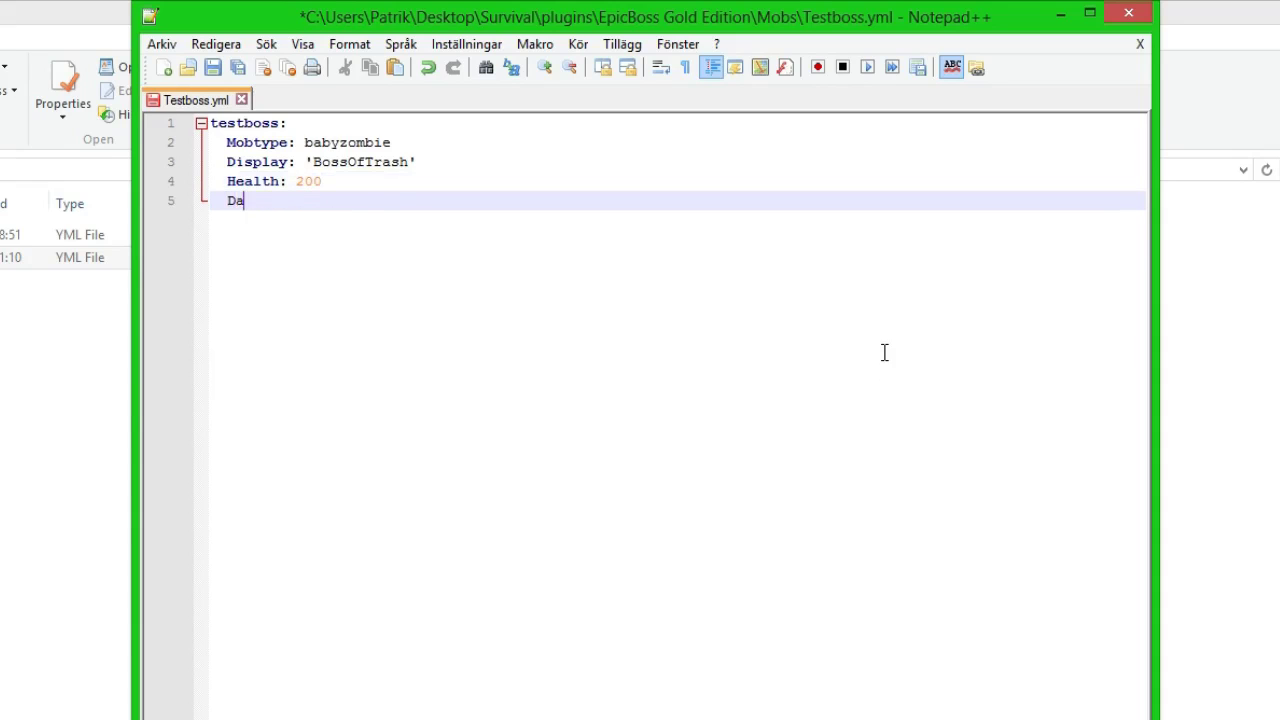
type("mage: 10")
key("Return")
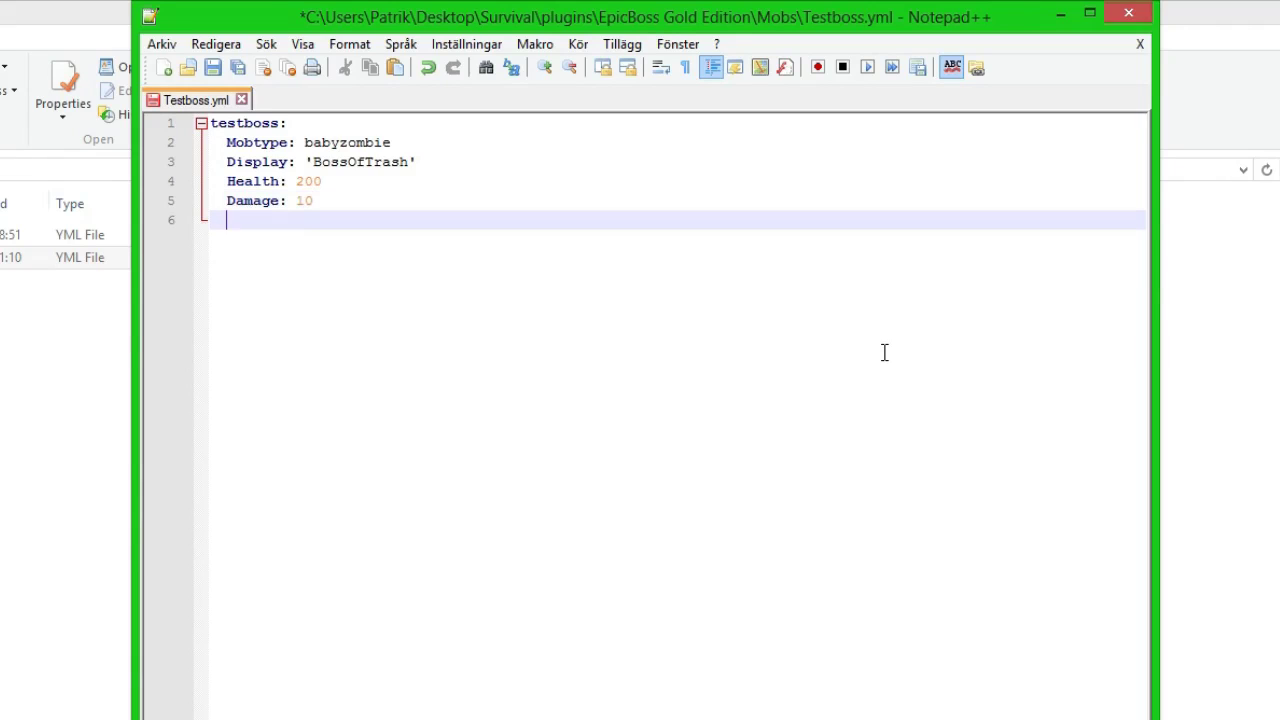
Step: Add the entries "ShowHealth: false" and "Despawn: false" to the boss definition and save the file
type("ShowHe")
key("BackSpace")
type("ealth: ")
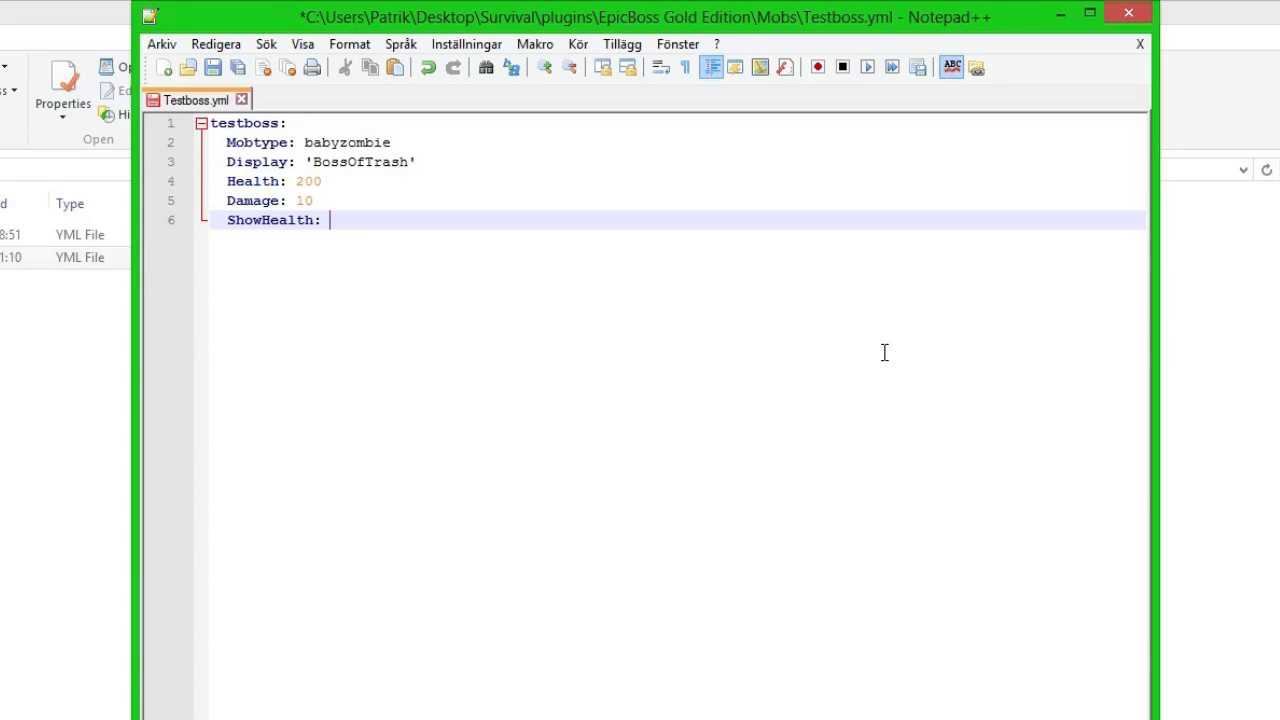
type("false")
key("Return")
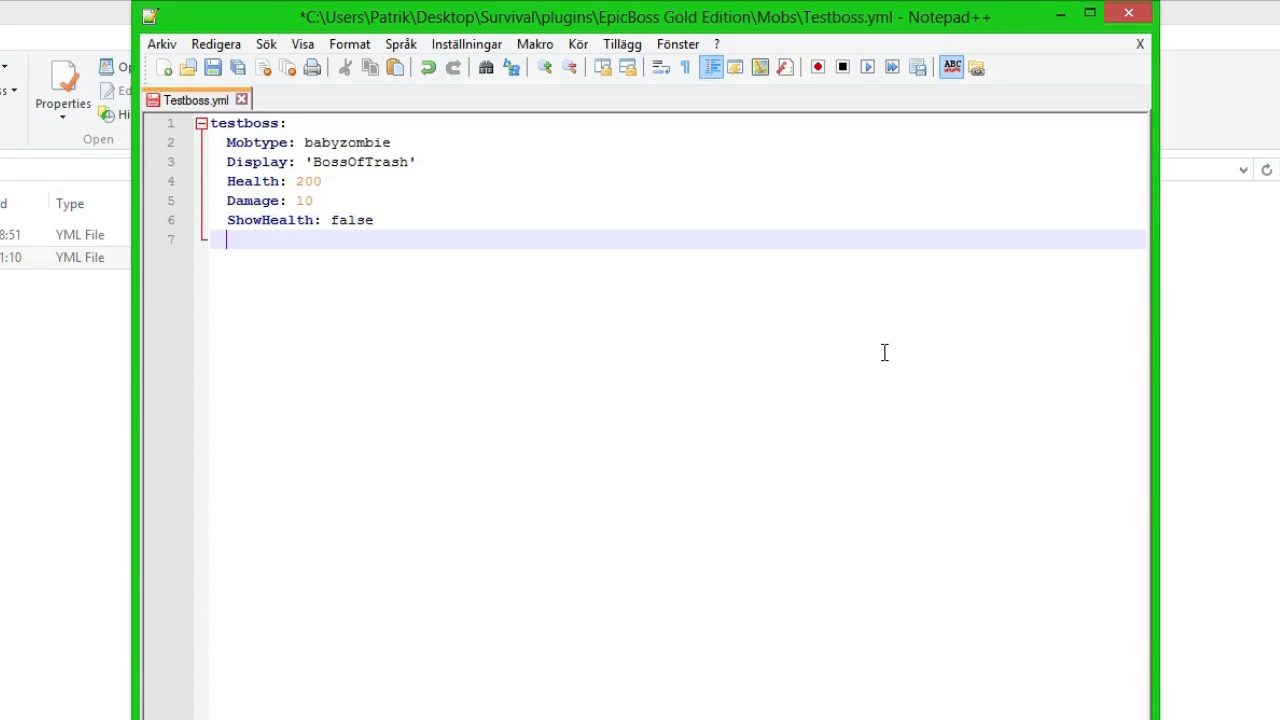
type("Despawn:")
type("false")
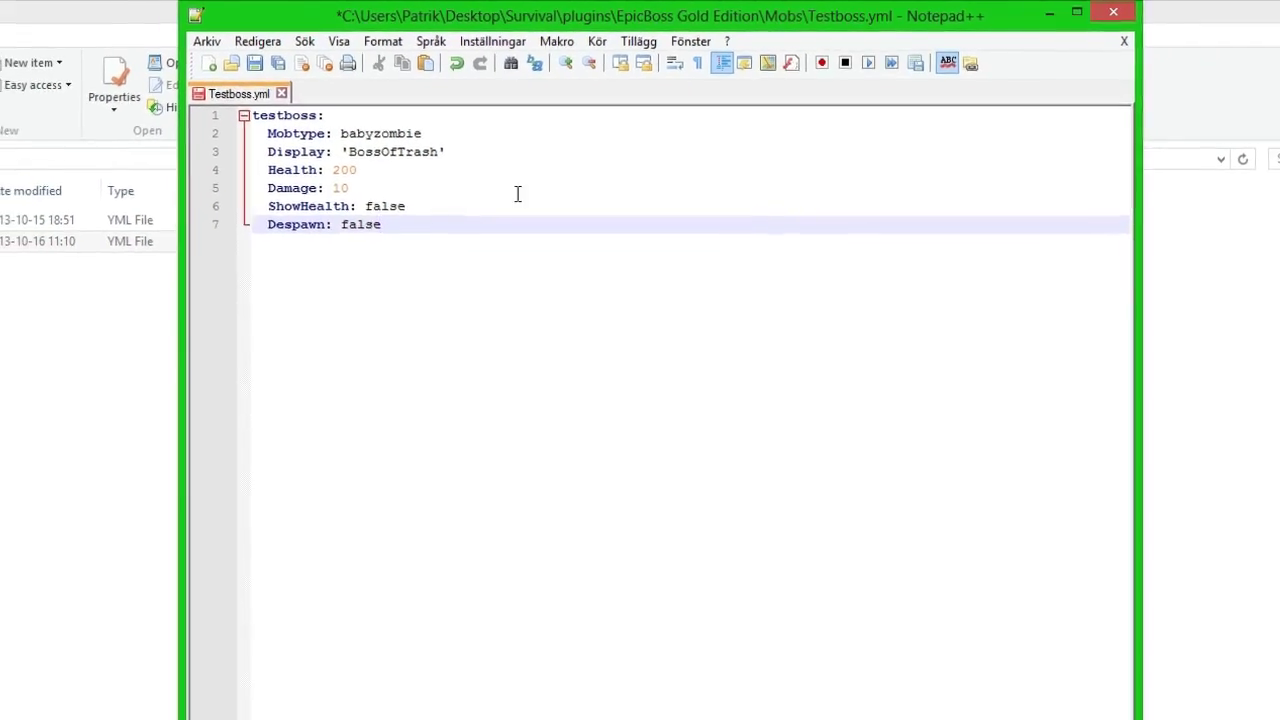
key("ctrl+s")
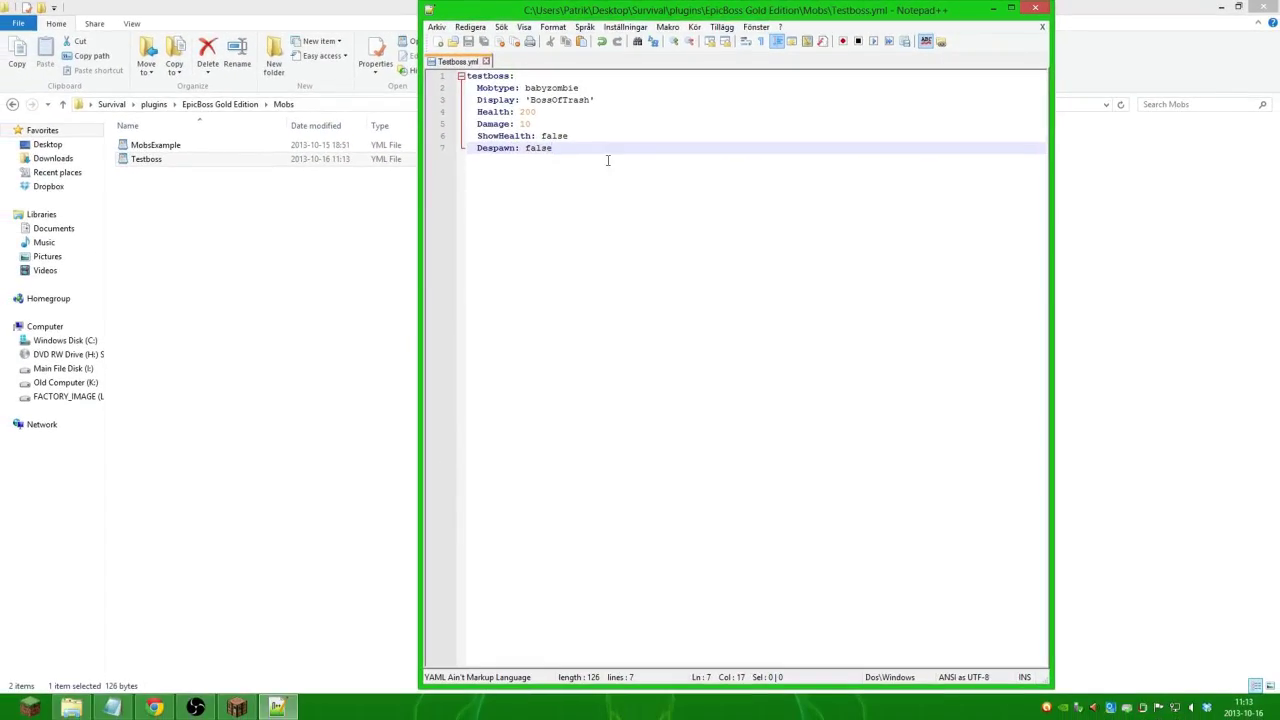
Step: Close the Notepad++ window and launch the Minecraft server from its start file in the Survival folder
left_click(258, 274)
left_click(12, 104)
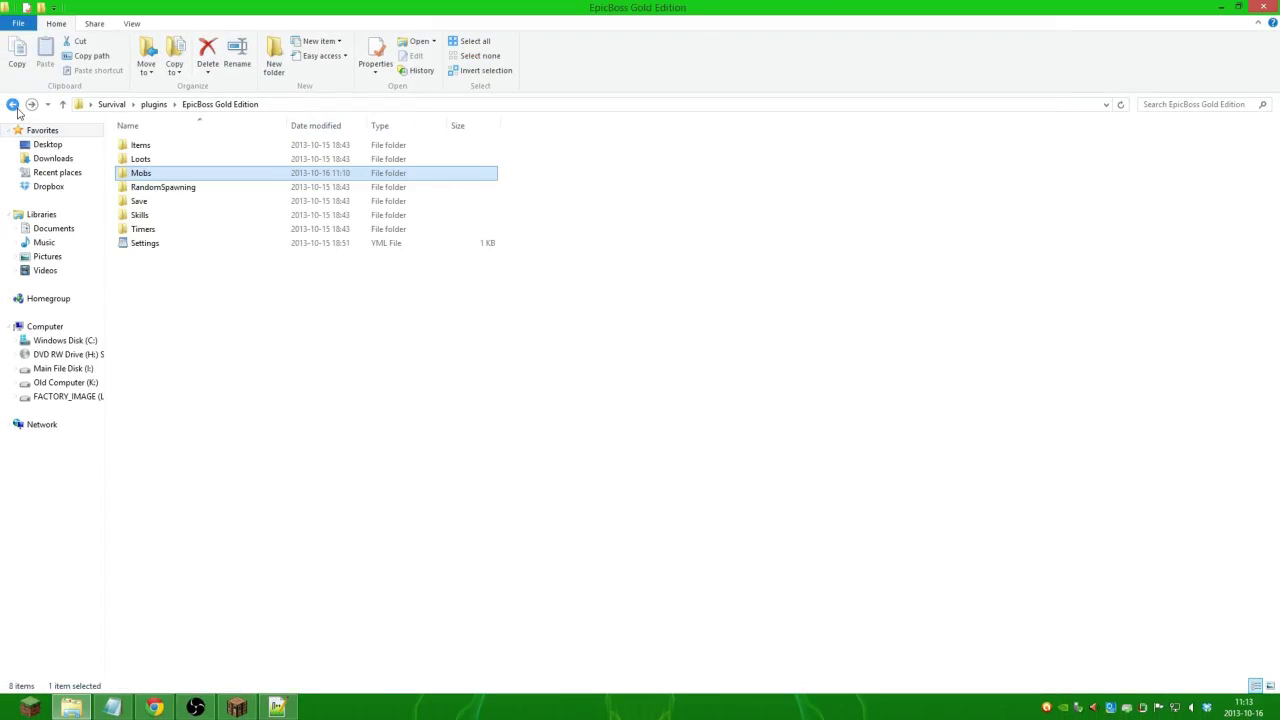
left_click(279, 709)
left_click(1033, 12)
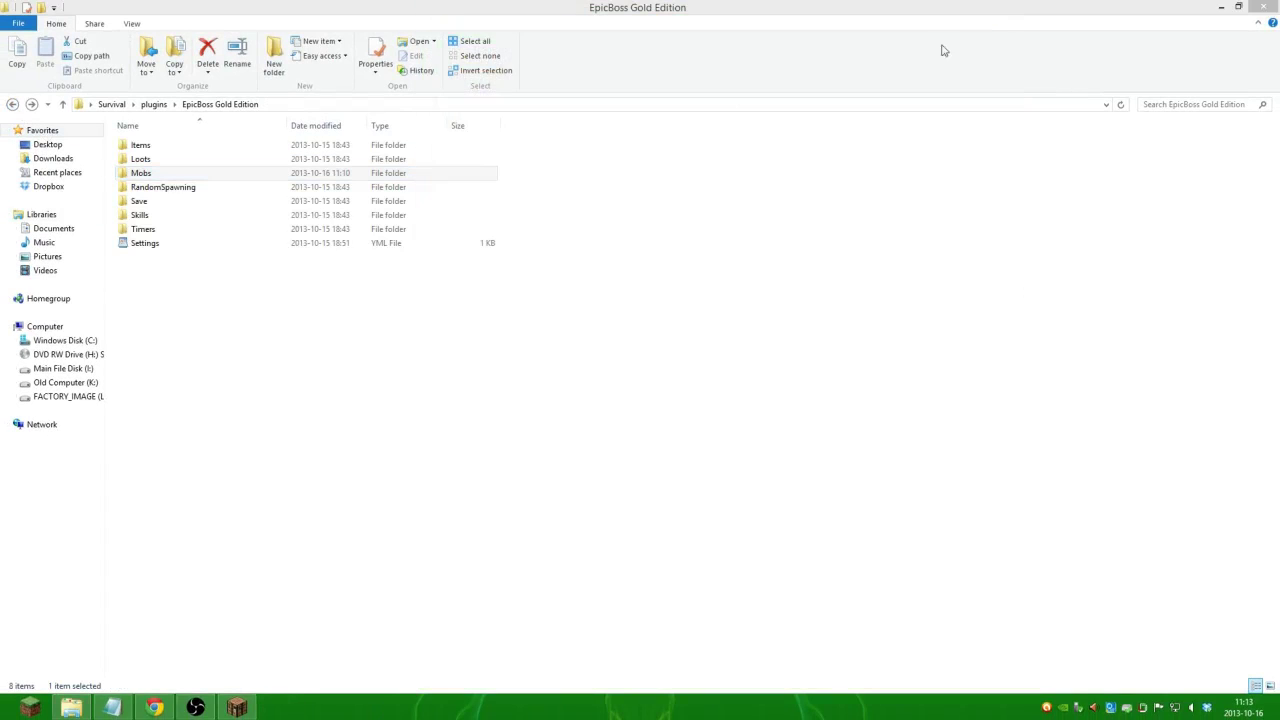
left_click(12, 104)
left_click(12, 104)
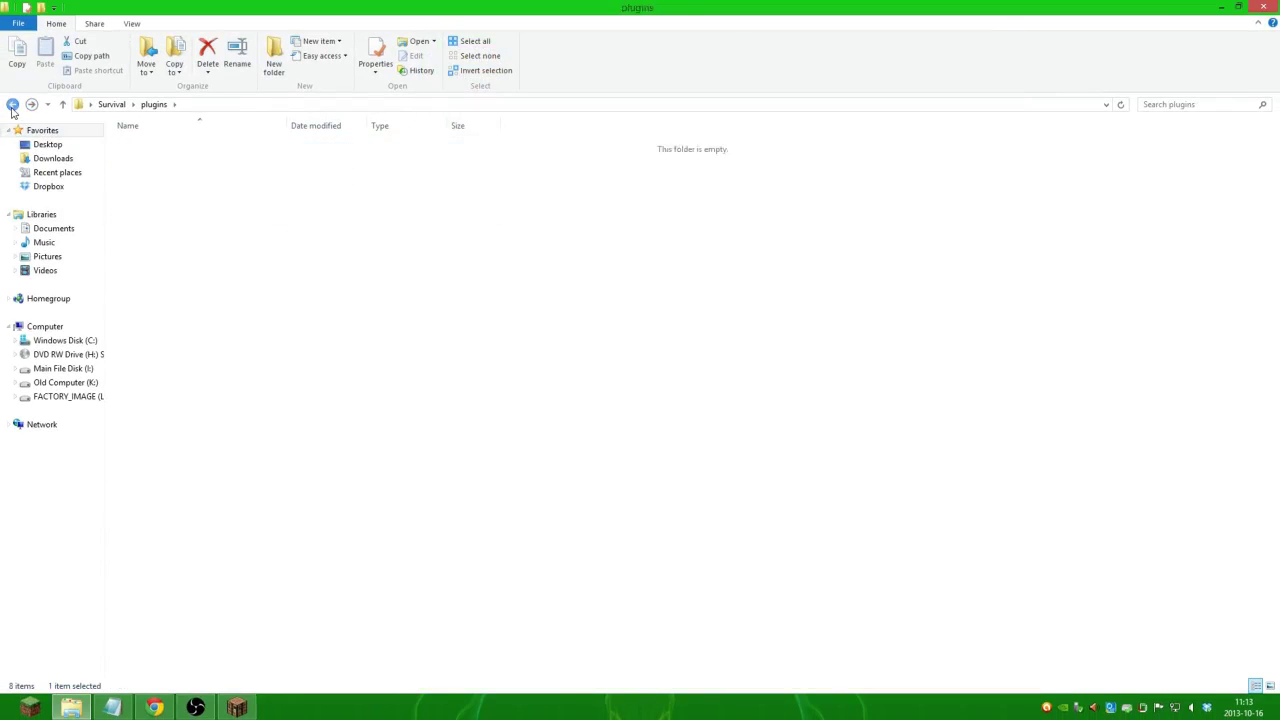
double_click(145, 369)
double_click(425, 62)
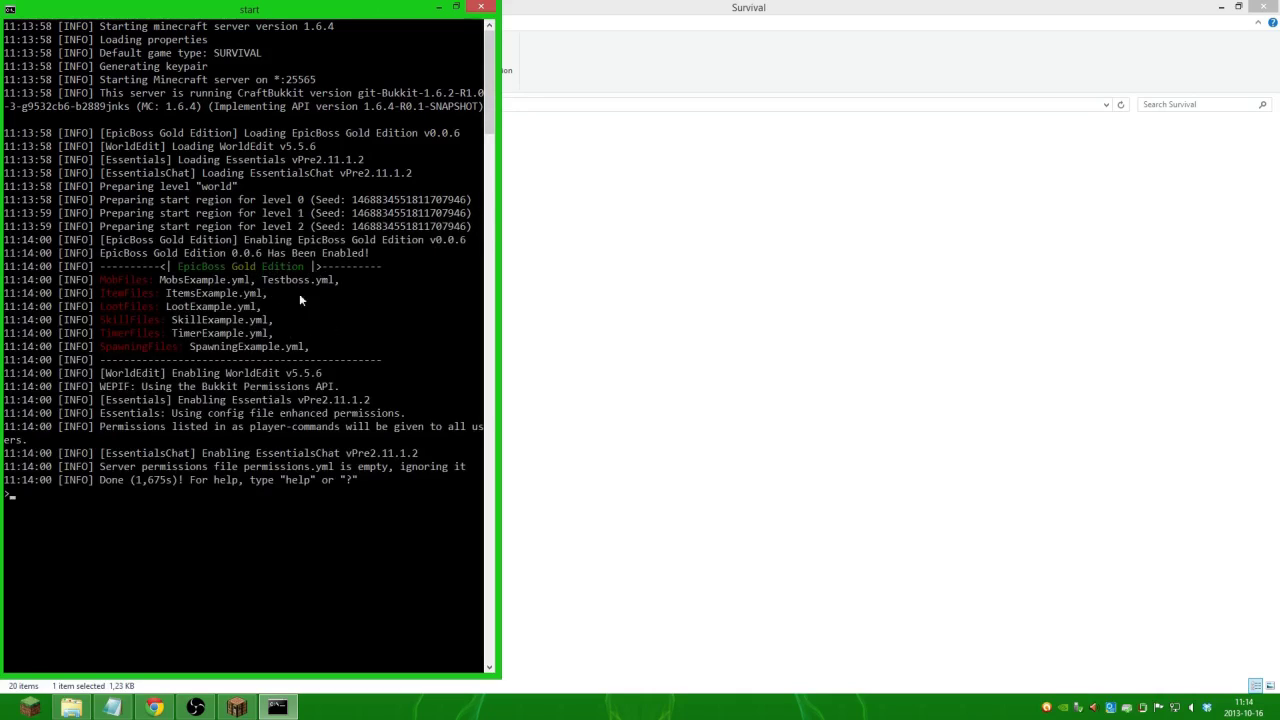
Step: Switch to Minecraft, place its window beside the server console, and join the server at localhost through Direct Connect
left_click(237, 707)
left_click_drag(632, 219, 825, 90)
left_click(833, 281)
left_click(820, 354)
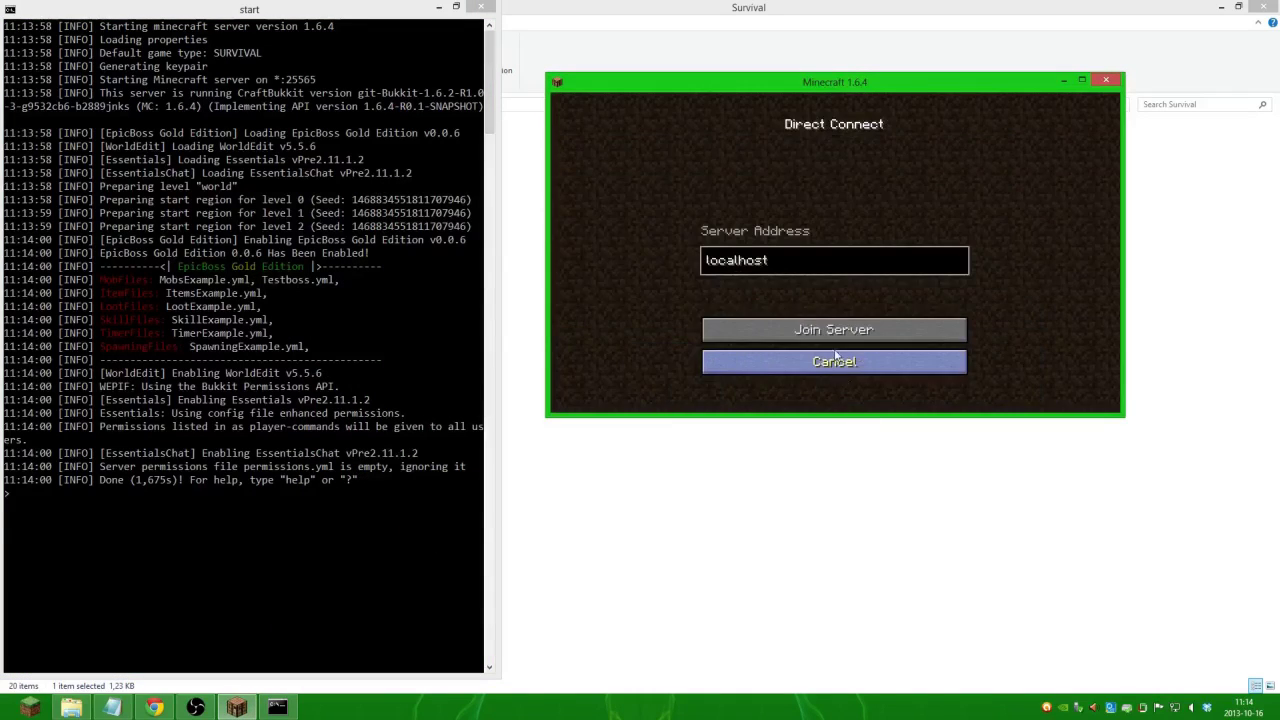
left_click(845, 330)
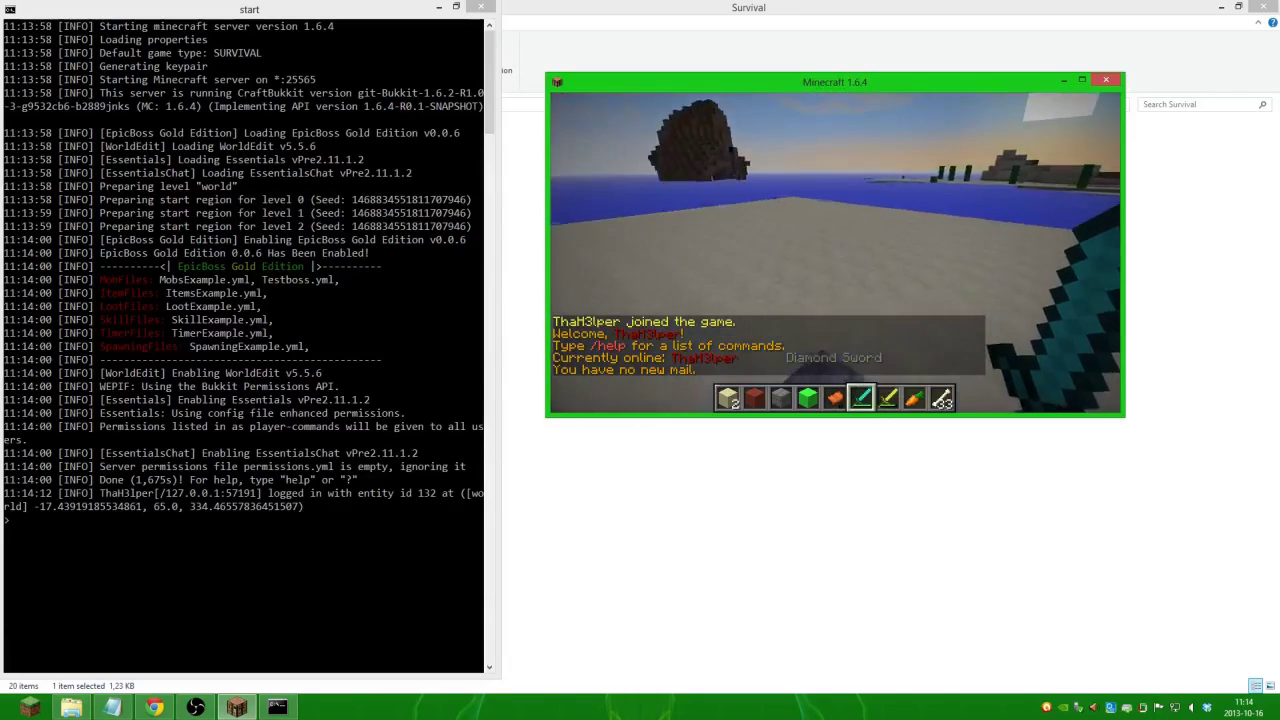
Step: Set the world time to day with /day and maximize the Minecraft window
type("/day")
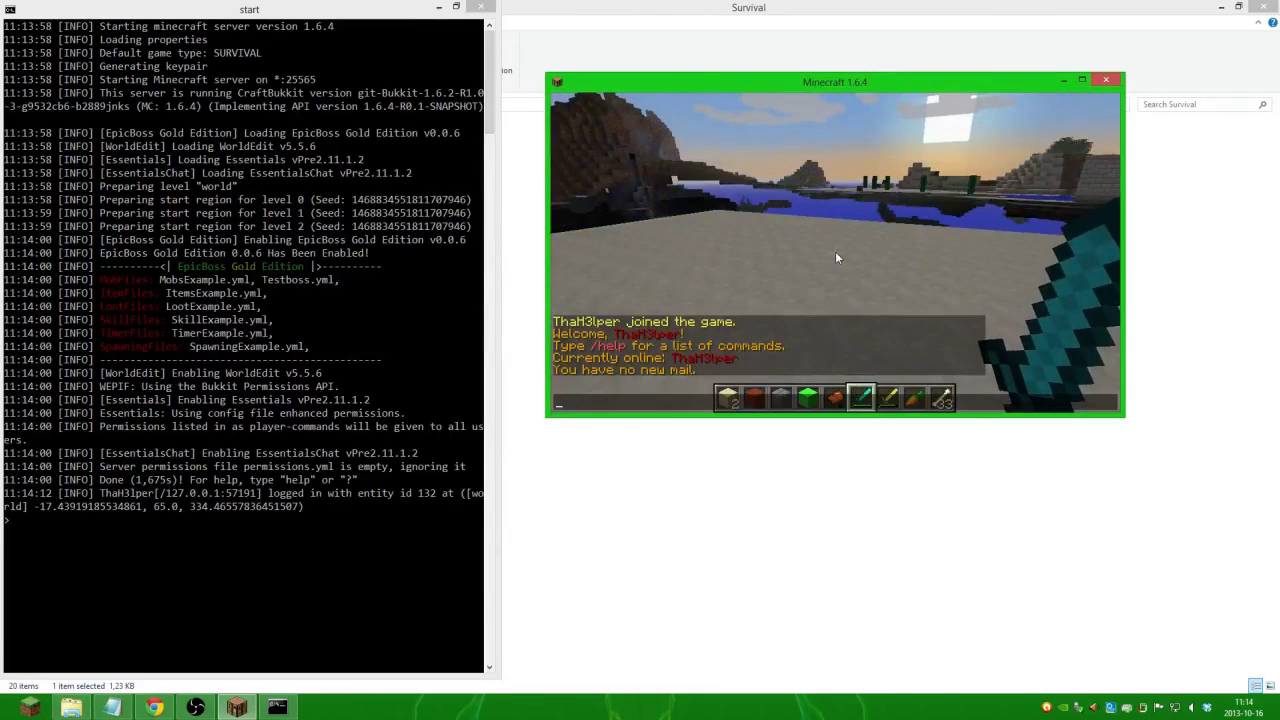
key("Return")
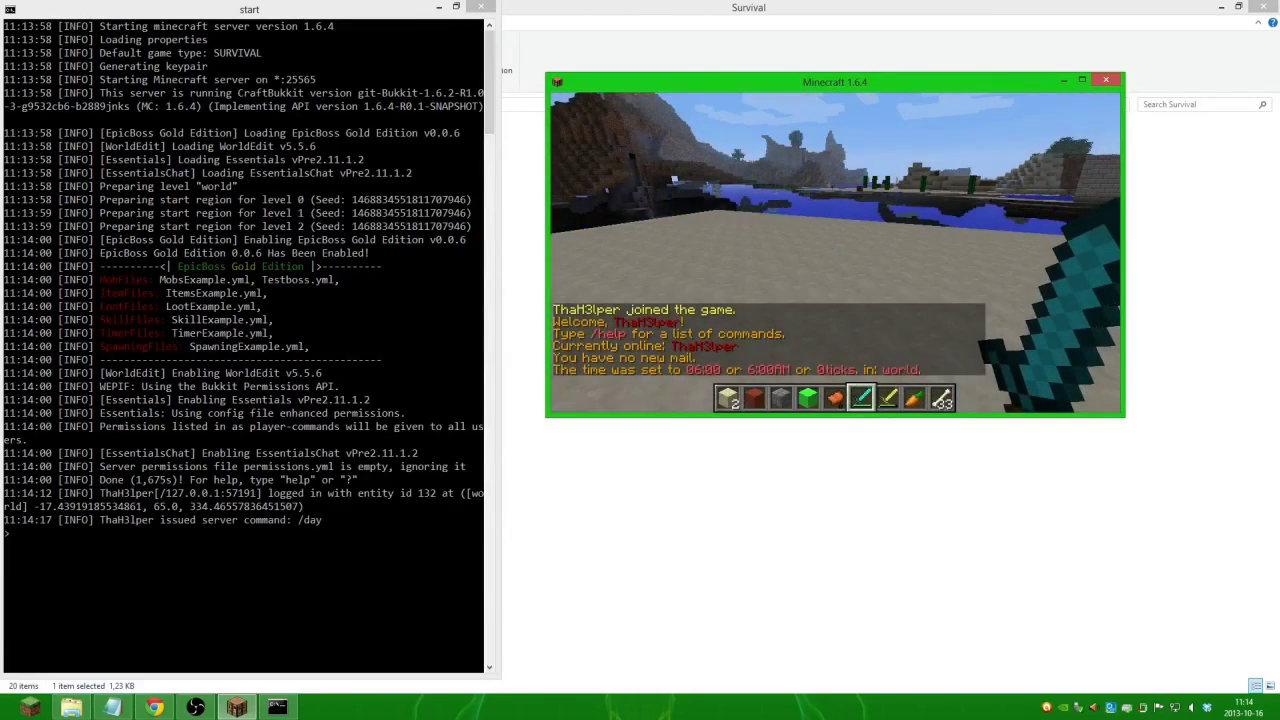
key("Escape")
left_click(1081, 79)
left_click(640, 208)
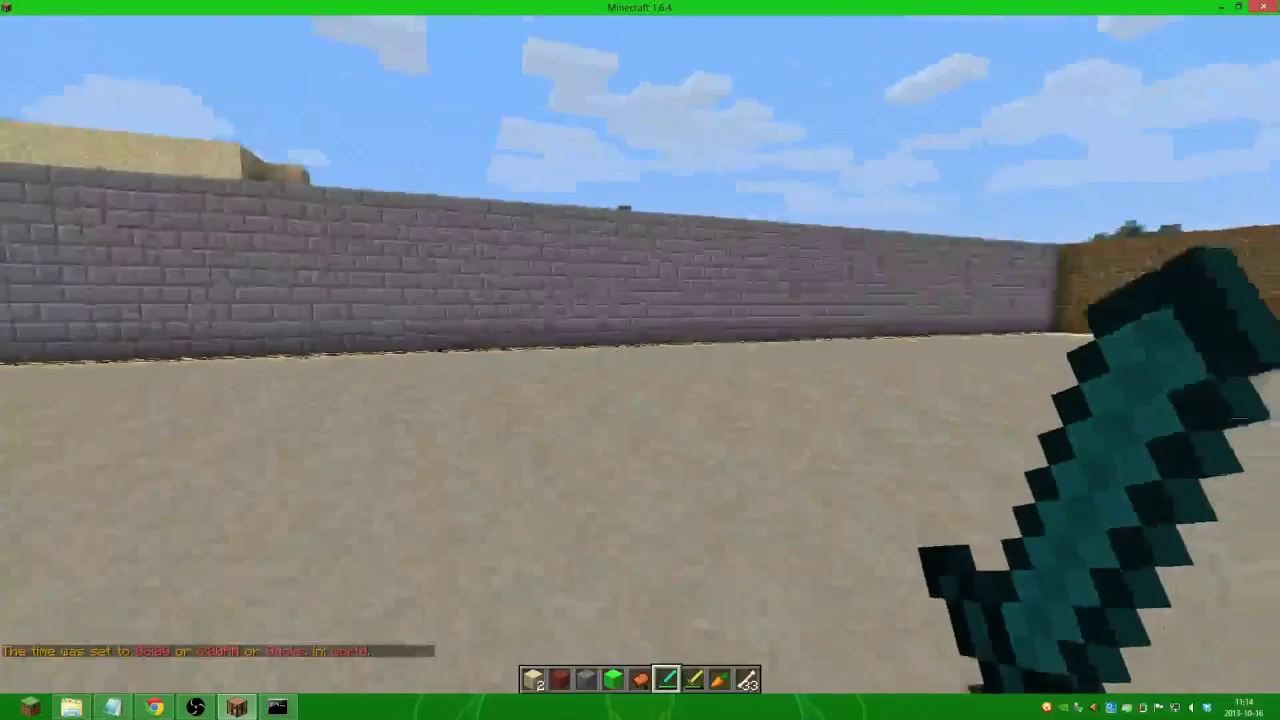
Step: List the loaded EpicBoss mobs in the chat with the command /eb mob list
key("t")
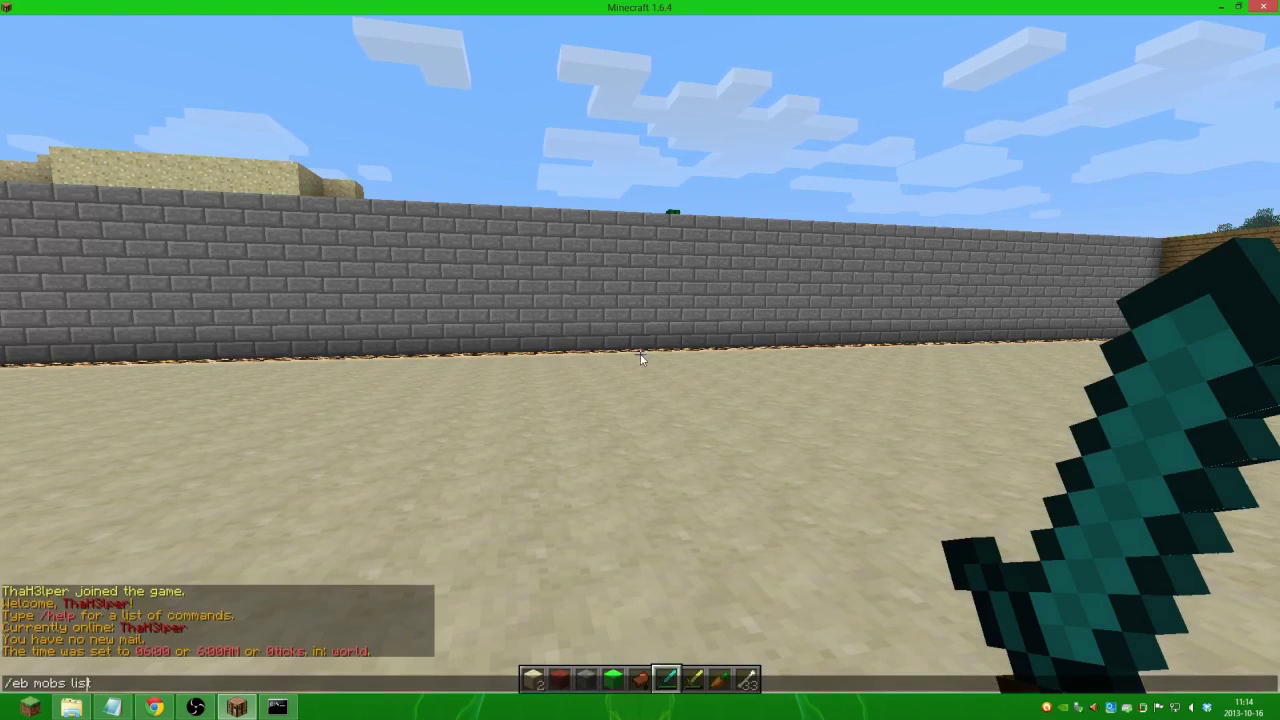
key("Left")
key("Left")
key("Left")
key("Left")
key("Left")
key("BackSpace")
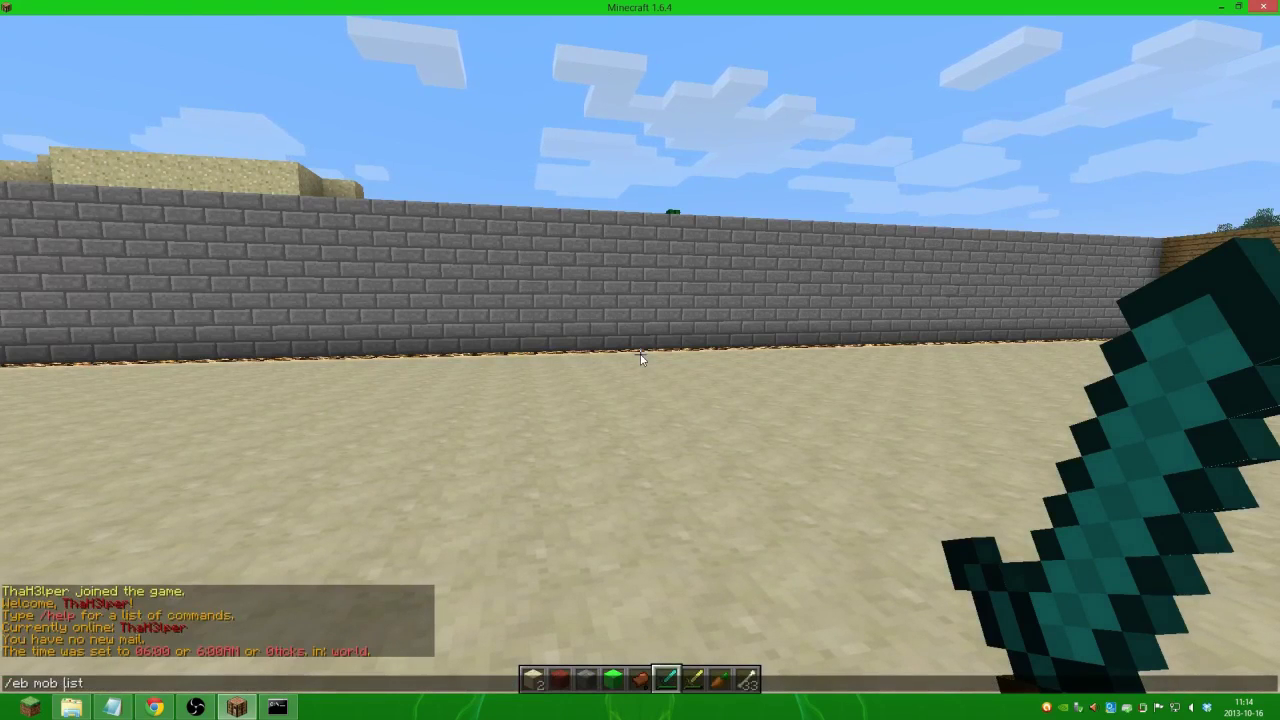
key("Return")
key("t")
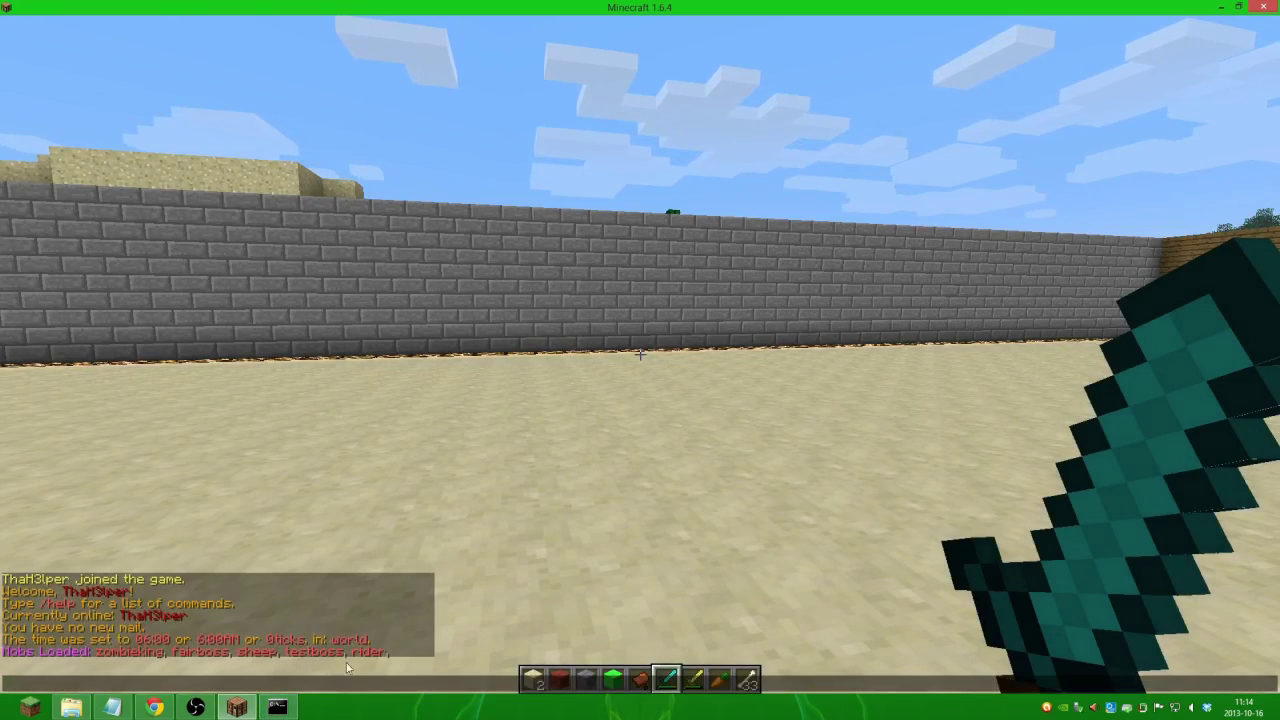
key("Escape")
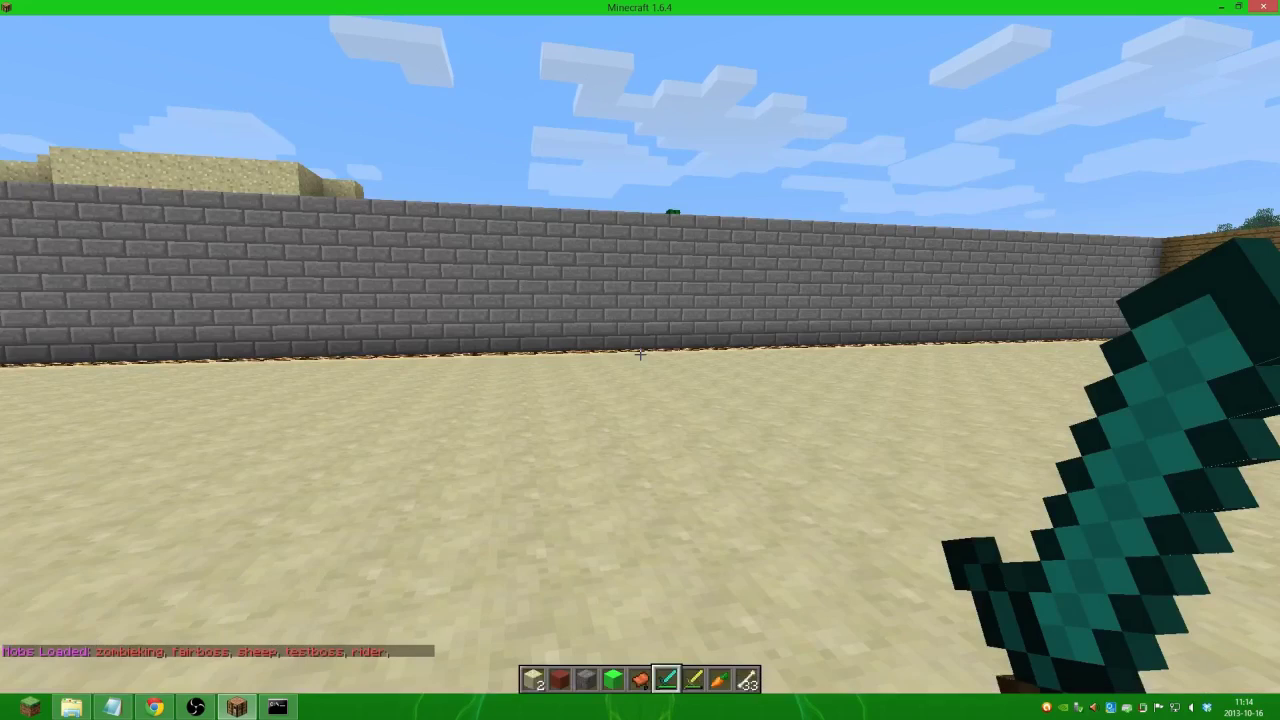
Step: Spawn the custom boss with the command /eb mob spawn testboss
key("t")
key("Up")
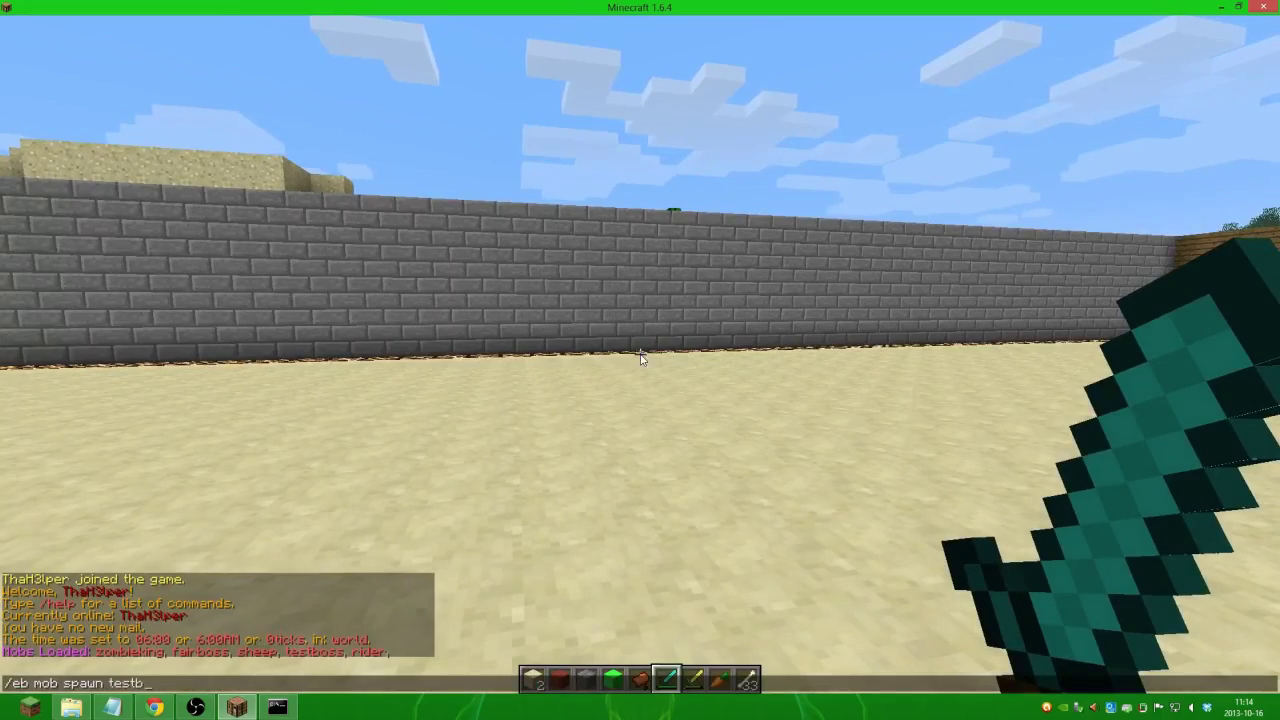
type("oss")
key("Return")
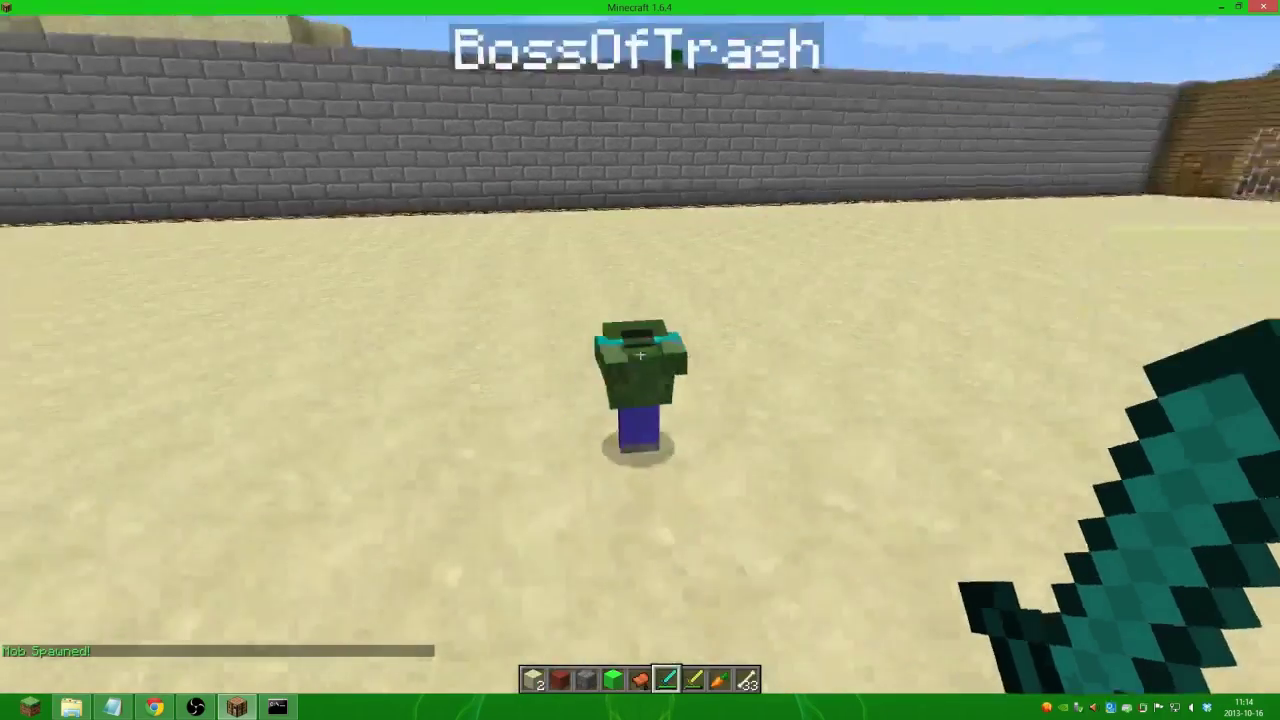
Step: Approach the spawned boss, swing the diamond sword at it, and change to survival mode with /gm 0
key("w")
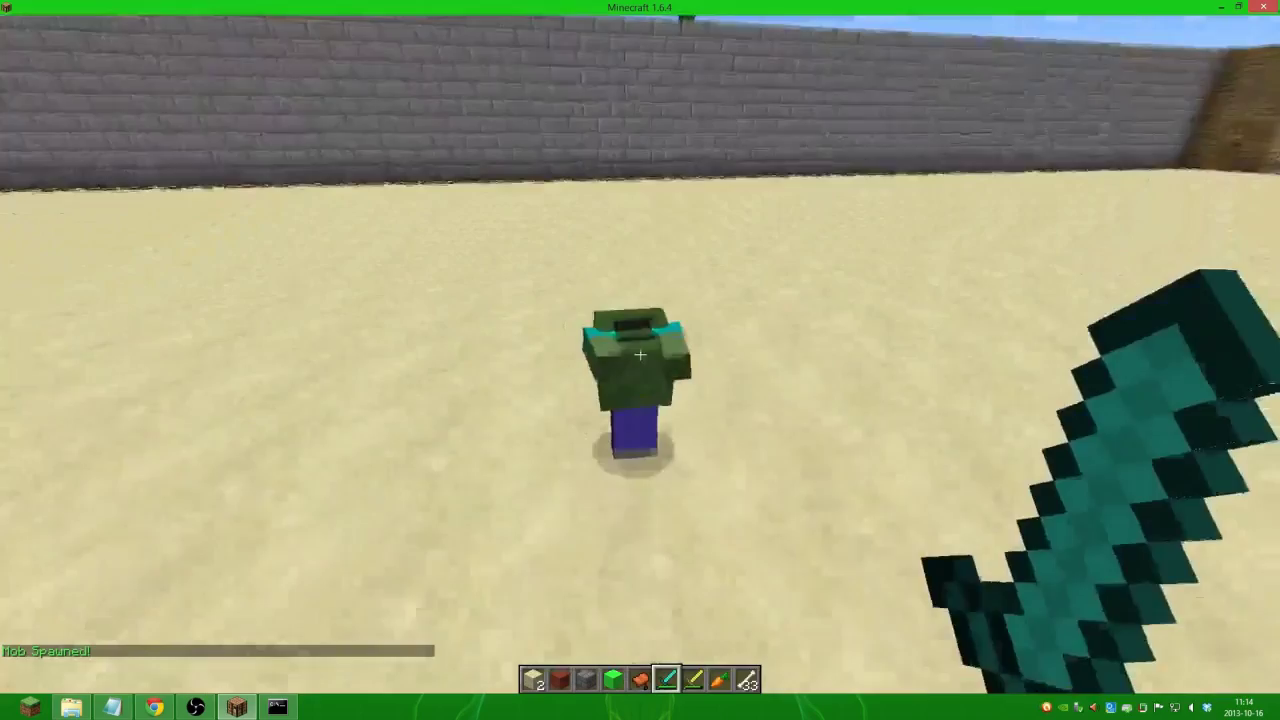
left_click(640, 354)
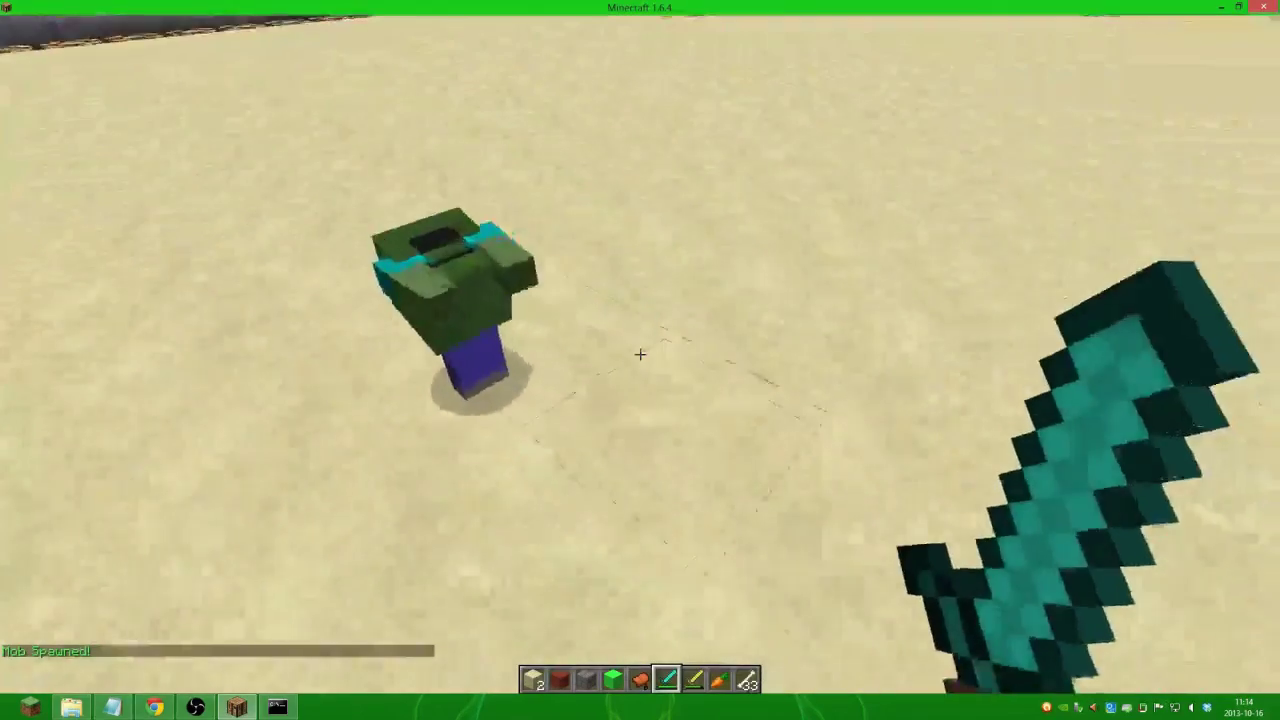
left_click(640, 354)
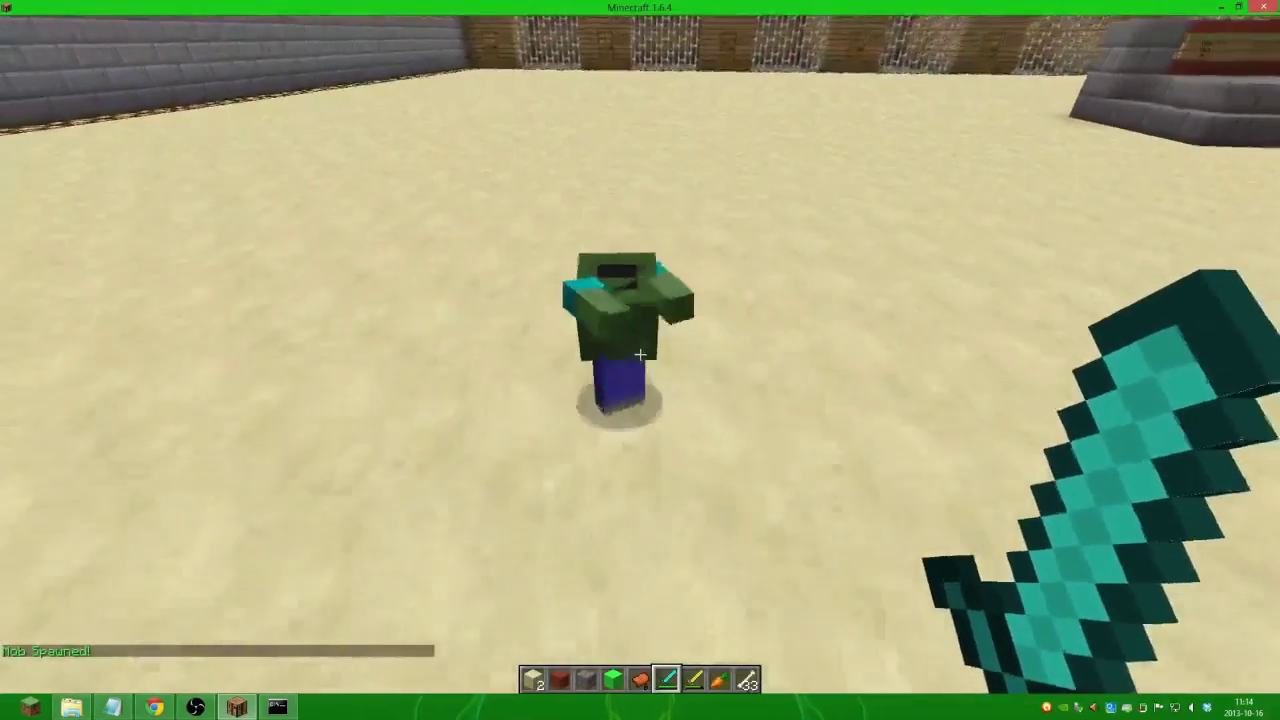
type("/gm 0")
key("Return")
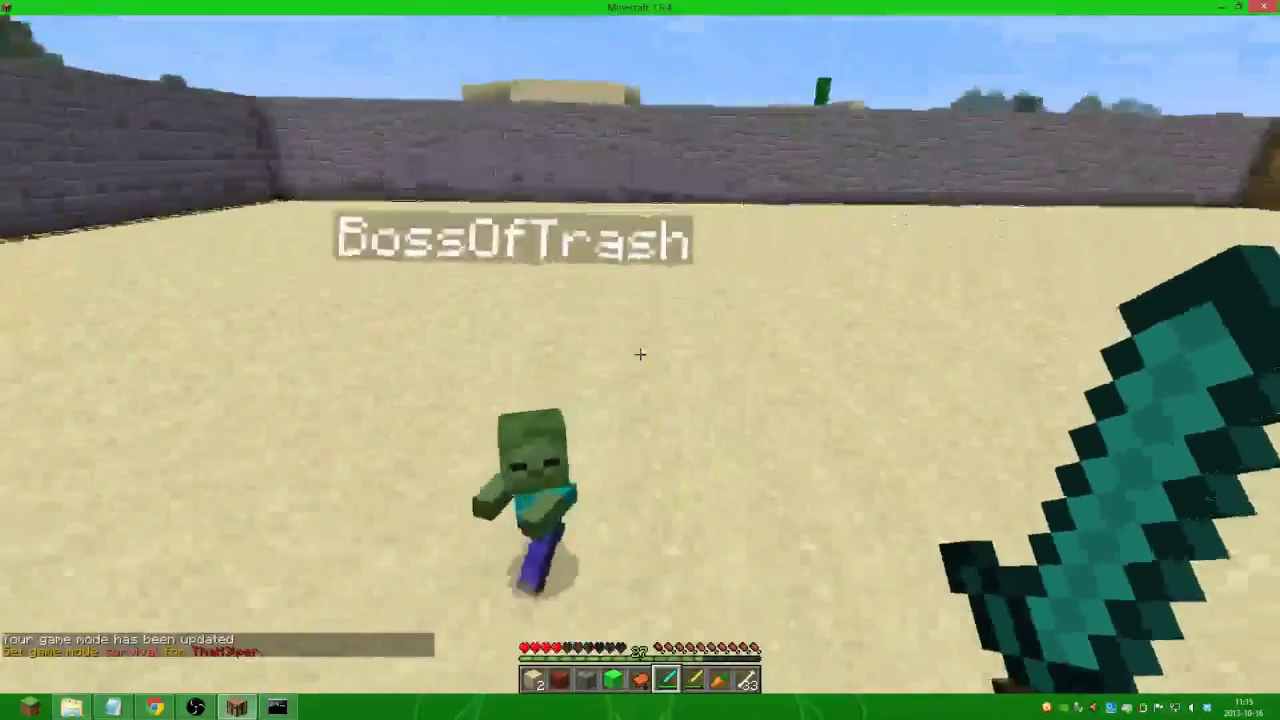
Step: Fight the BossOfTrash baby zombie in the arena with the diamond sword until it dies
left_click(640, 354)
left_click(640, 354)
left_click(640, 354)
left_click(640, 354)
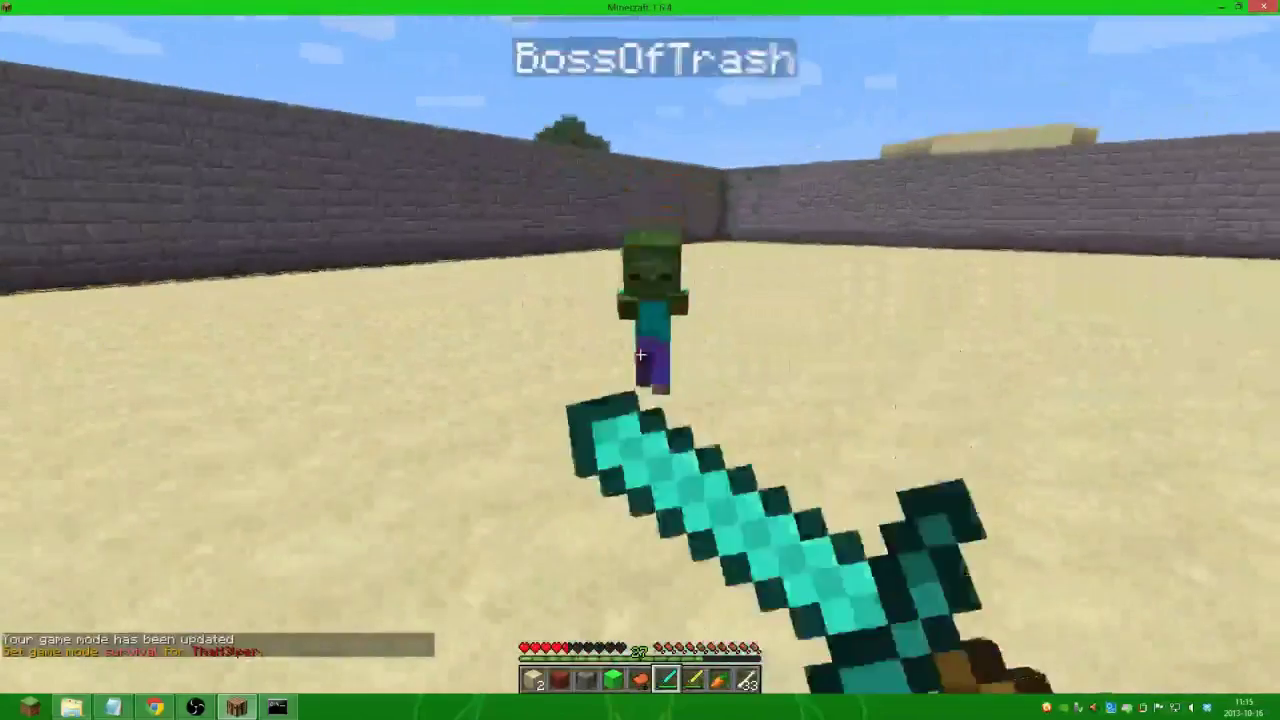
left_click(640, 354)
left_click(640, 354)
left_click(640, 354)
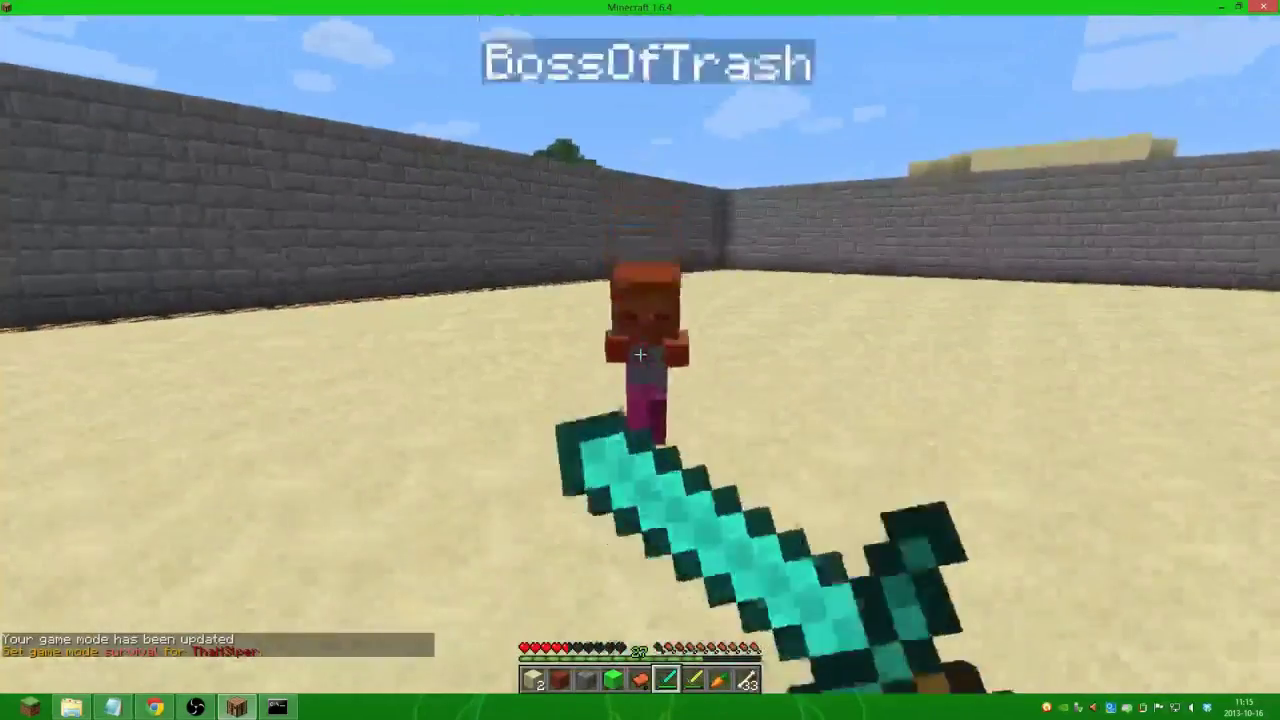
left_click(640, 354)
left_click(640, 354)
left_click(640, 354)
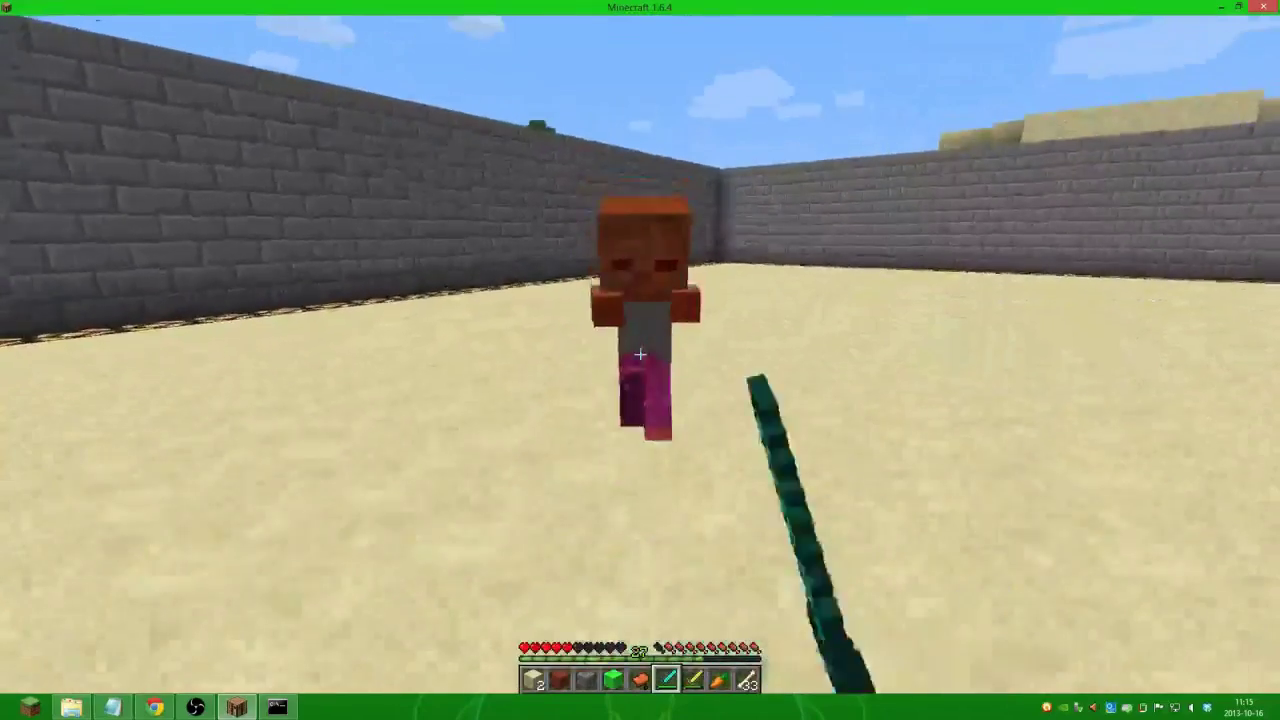
left_click(640, 354)
left_click(640, 354)
left_click(640, 354)
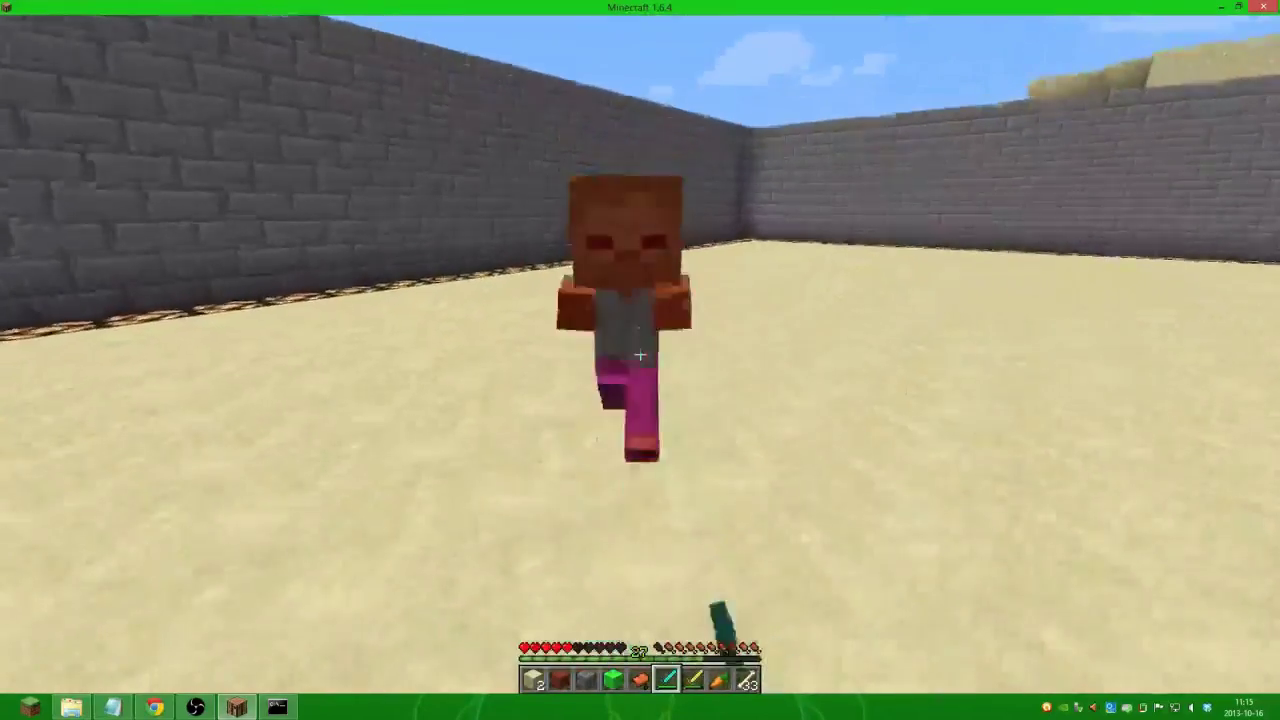
left_click(640, 354)
left_click(640, 354)
left_click(640, 354)
left_click(640, 354)
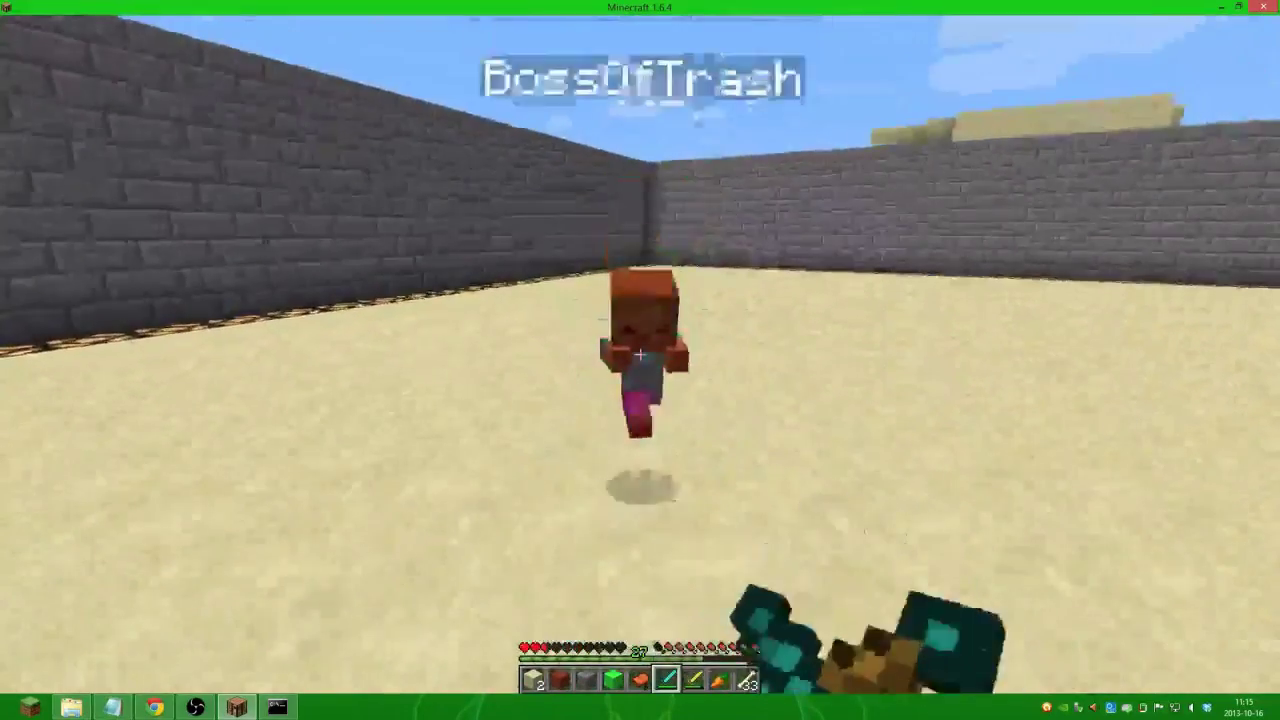
left_click(640, 354)
left_click(640, 354)
left_click(640, 354)
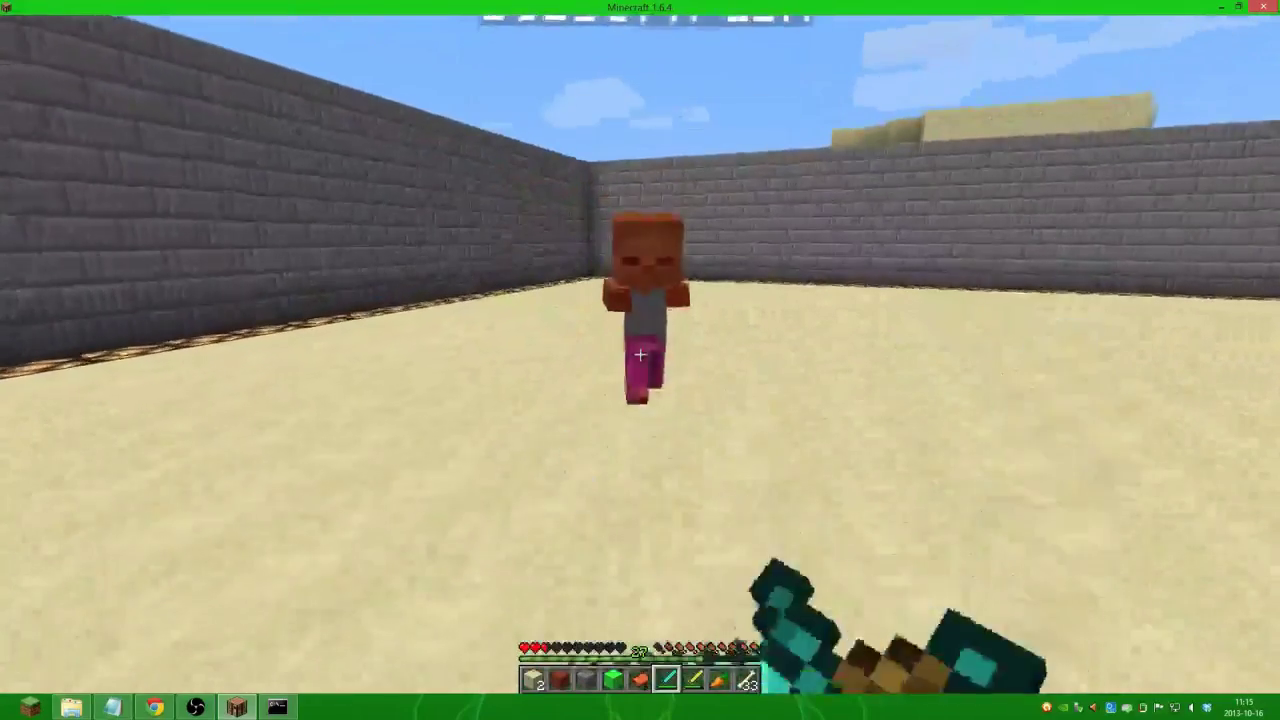
left_click(640, 354)
left_click(640, 354)
left_click(640, 354)
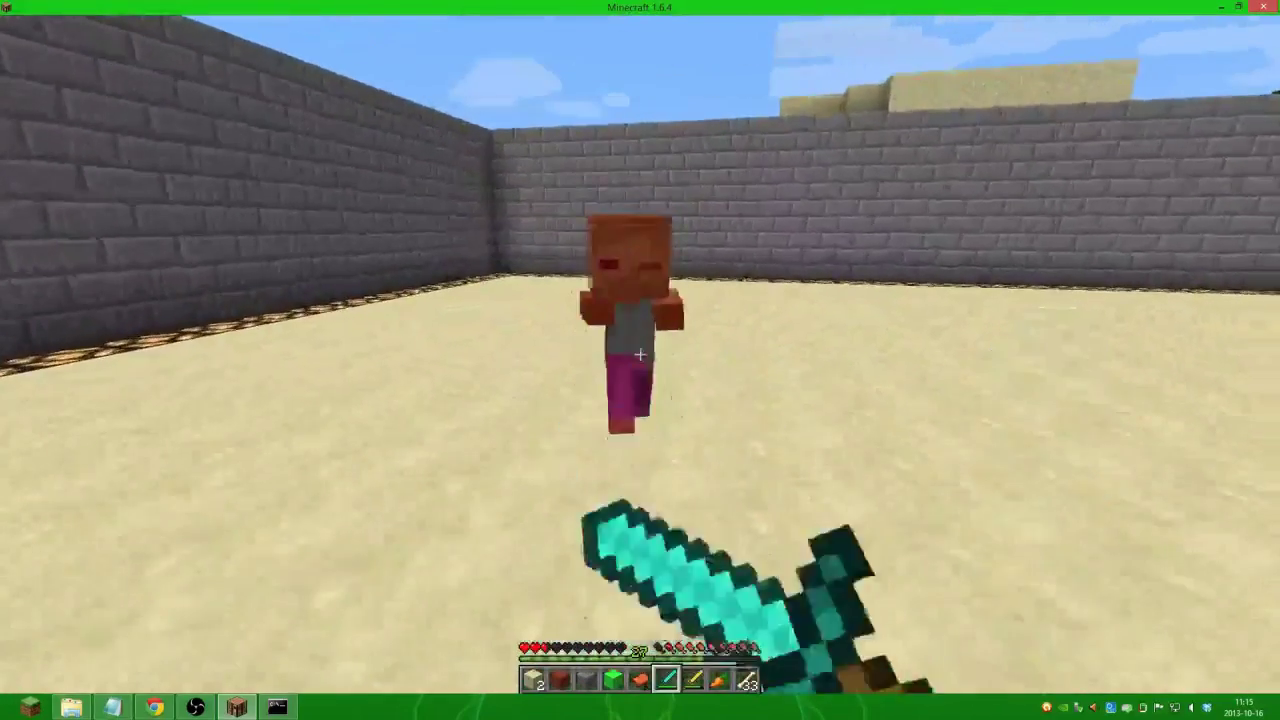
left_click(640, 354)
left_click(640, 354)
left_click(640, 354)
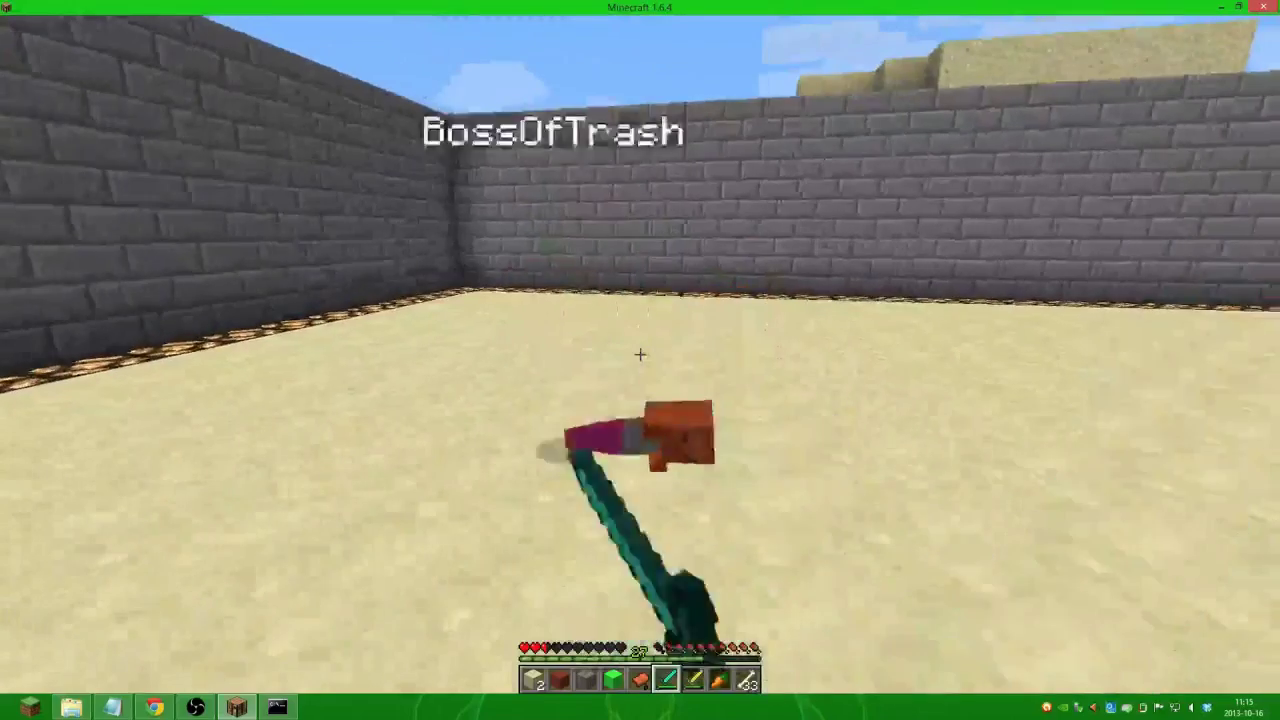
Step: Restore the player's health with the command /heal
key("slash")
type("h")
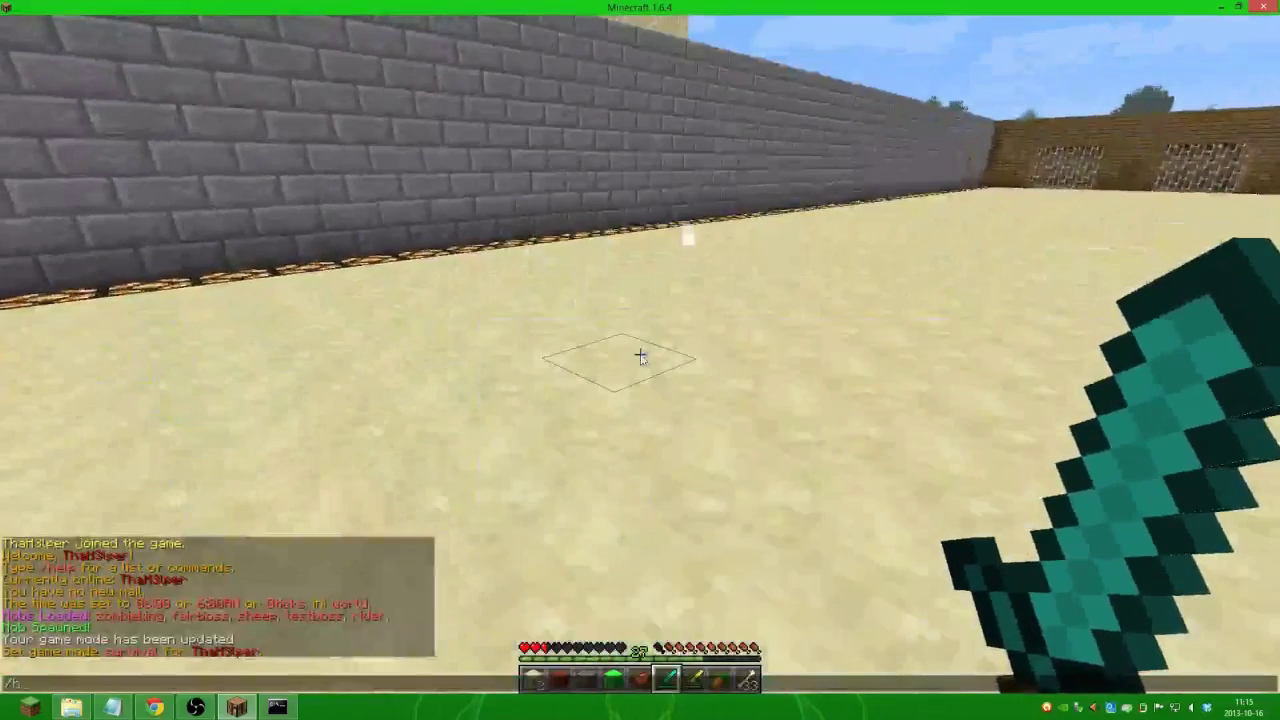
type("eal")
key("Return")
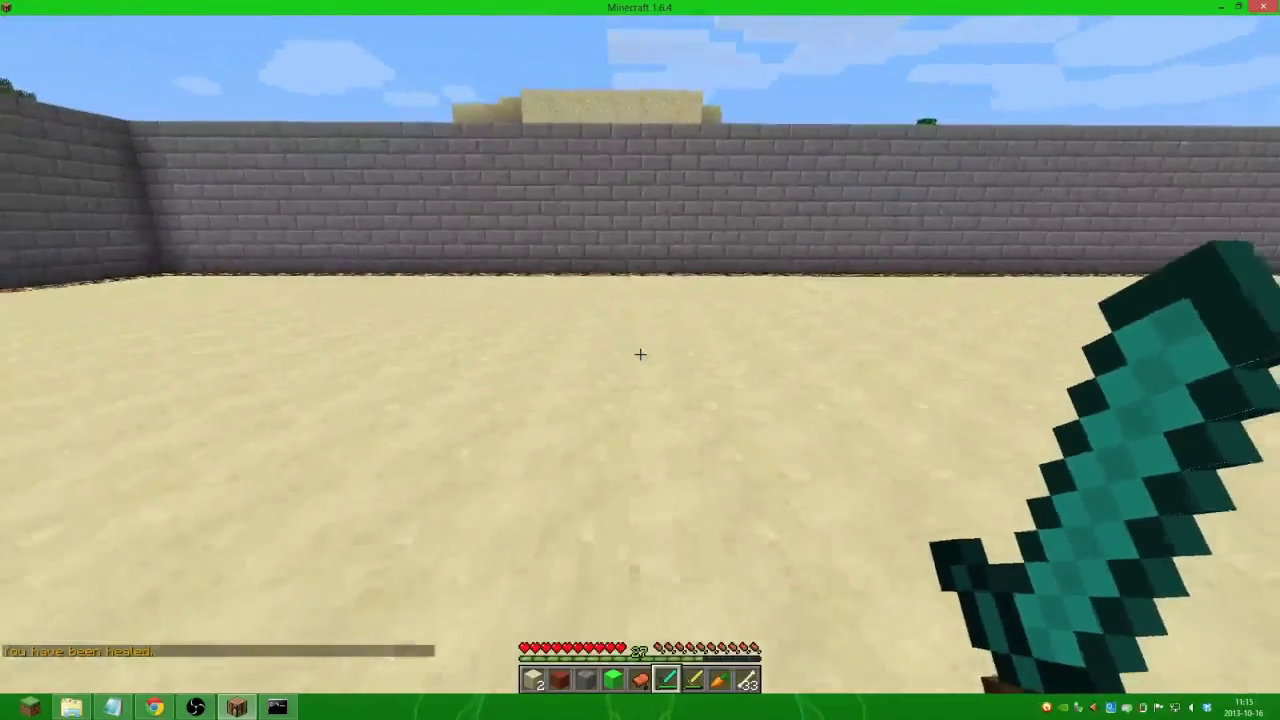
Step: Switch to File Explorer and open the Mobs folder of the EpicBoss Gold Edition plugin
key("t")
left_click(80, 708)
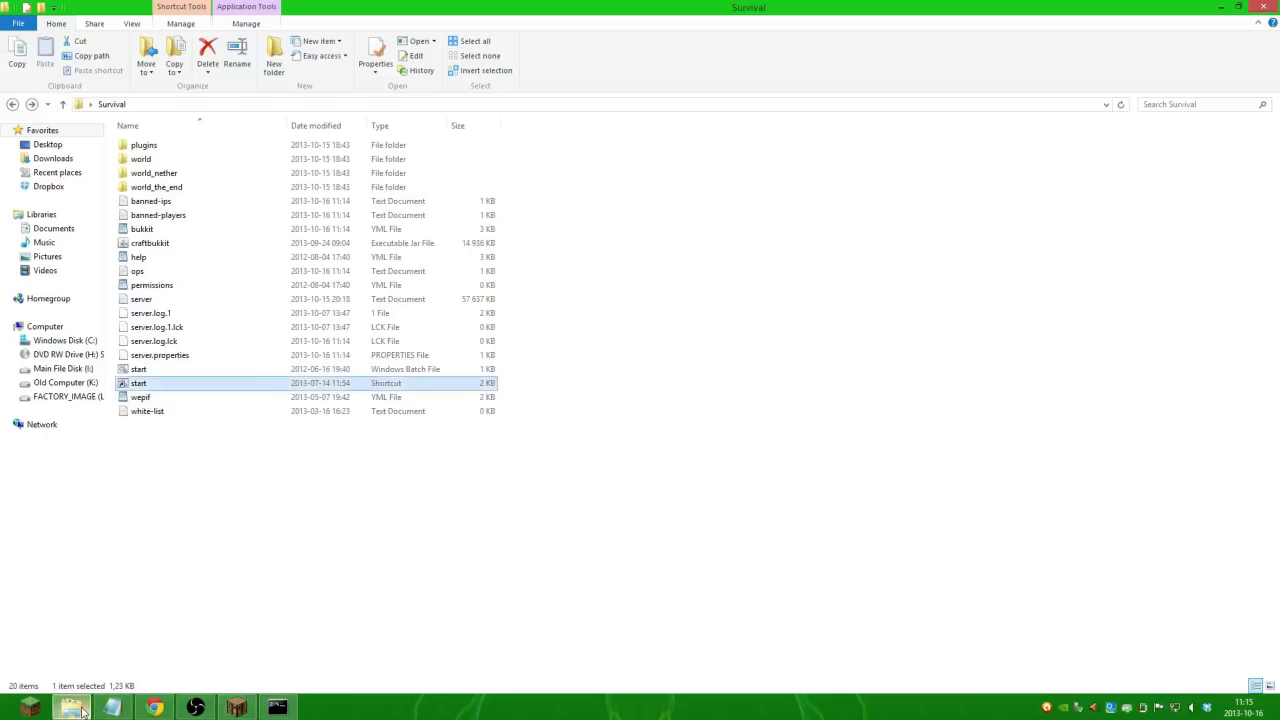
double_click(143, 145)
double_click(150, 145)
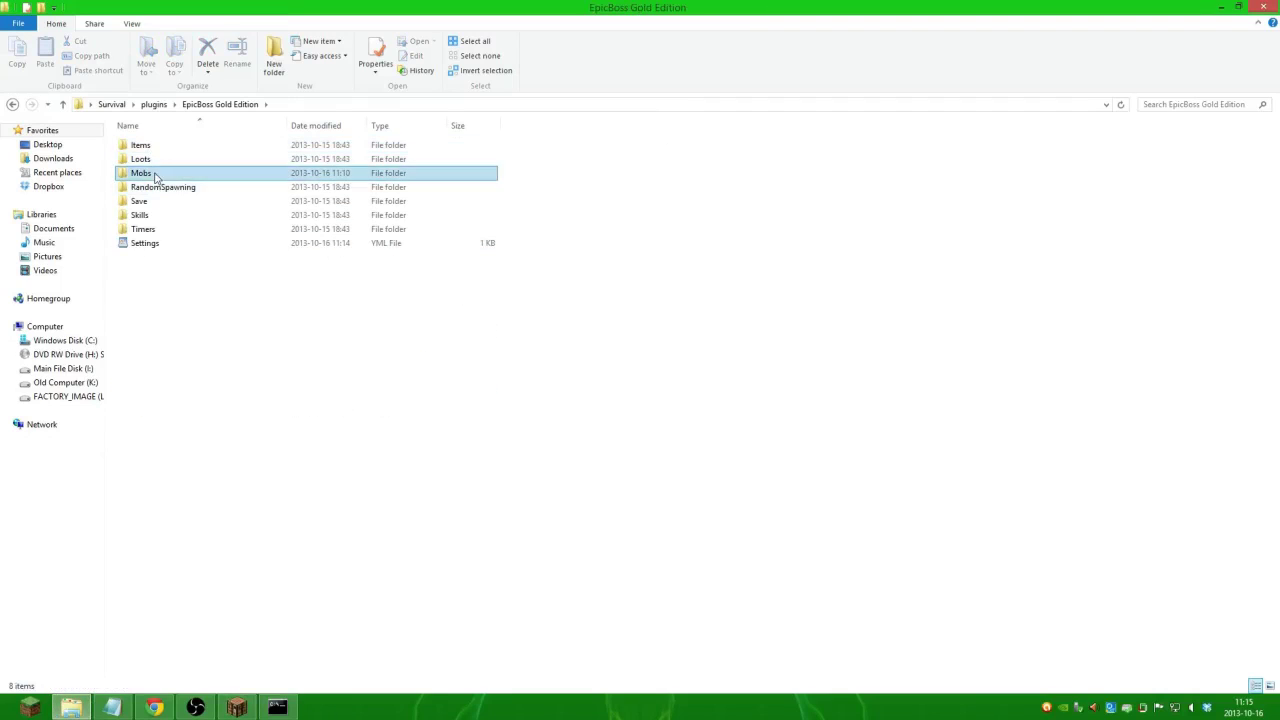
double_click(155, 177)
Step: Open the Testboss file from the Mobs folder in Notepad++
right_click(161, 164)
left_click(160, 163)
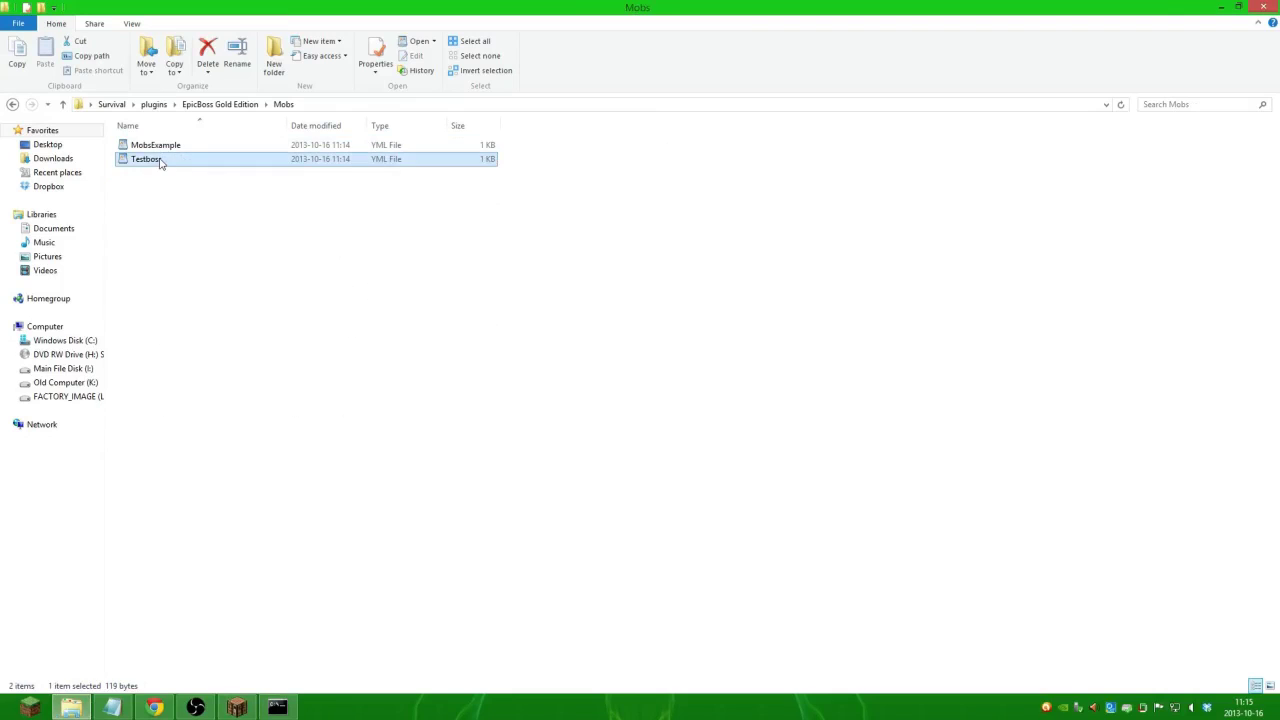
double_click(160, 163)
left_click(1113, 10)
right_click(241, 166)
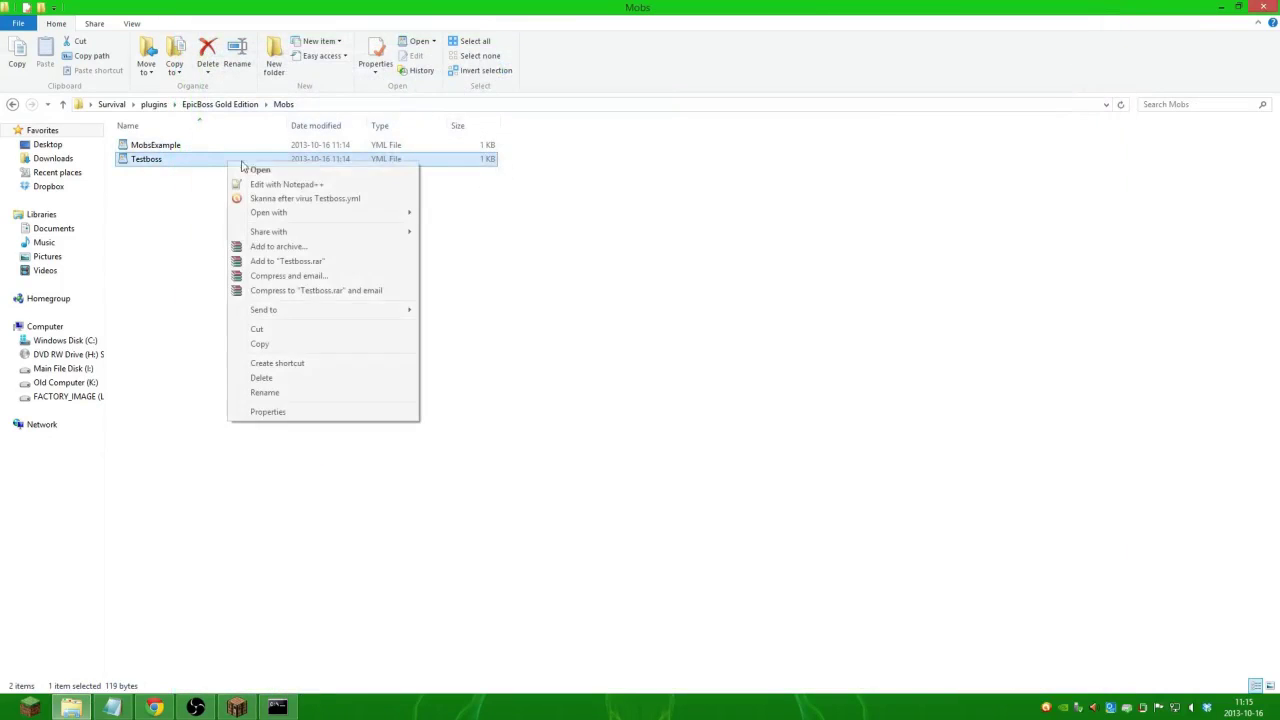
left_click(286, 184)
Step: Set the boss's ShowHealth option to true
left_click(576, 144)
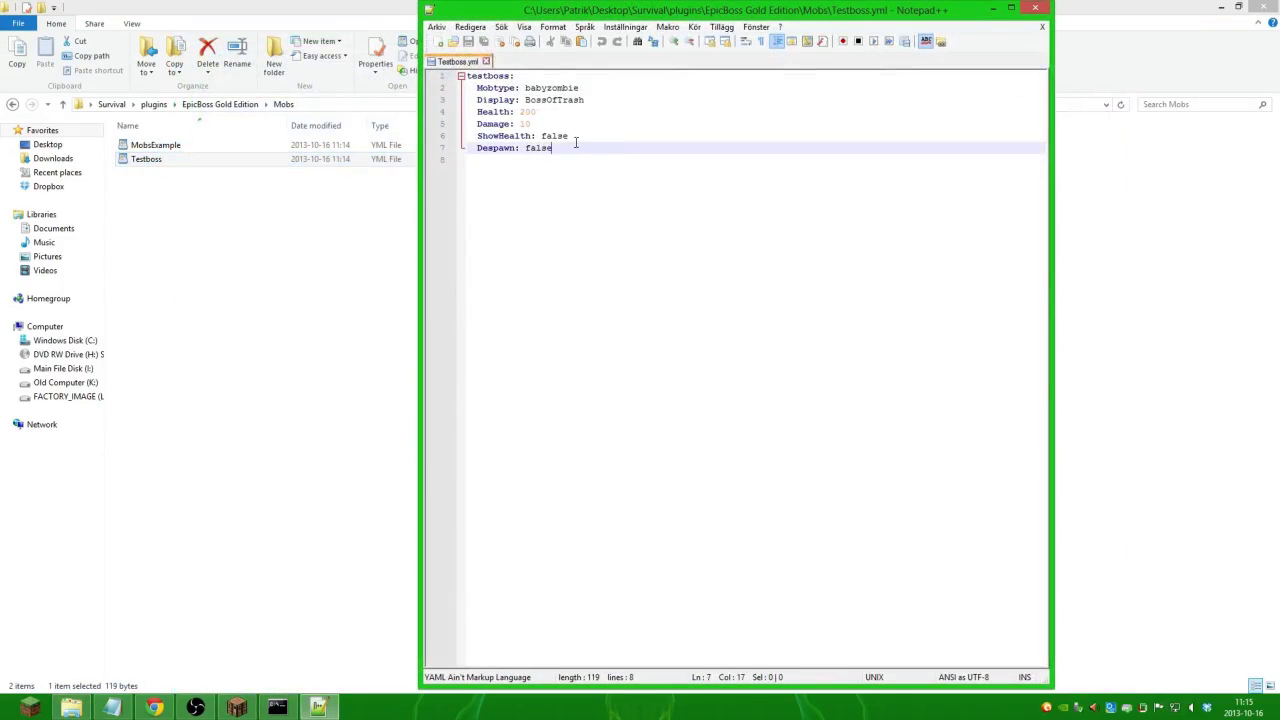
double_click(548, 136)
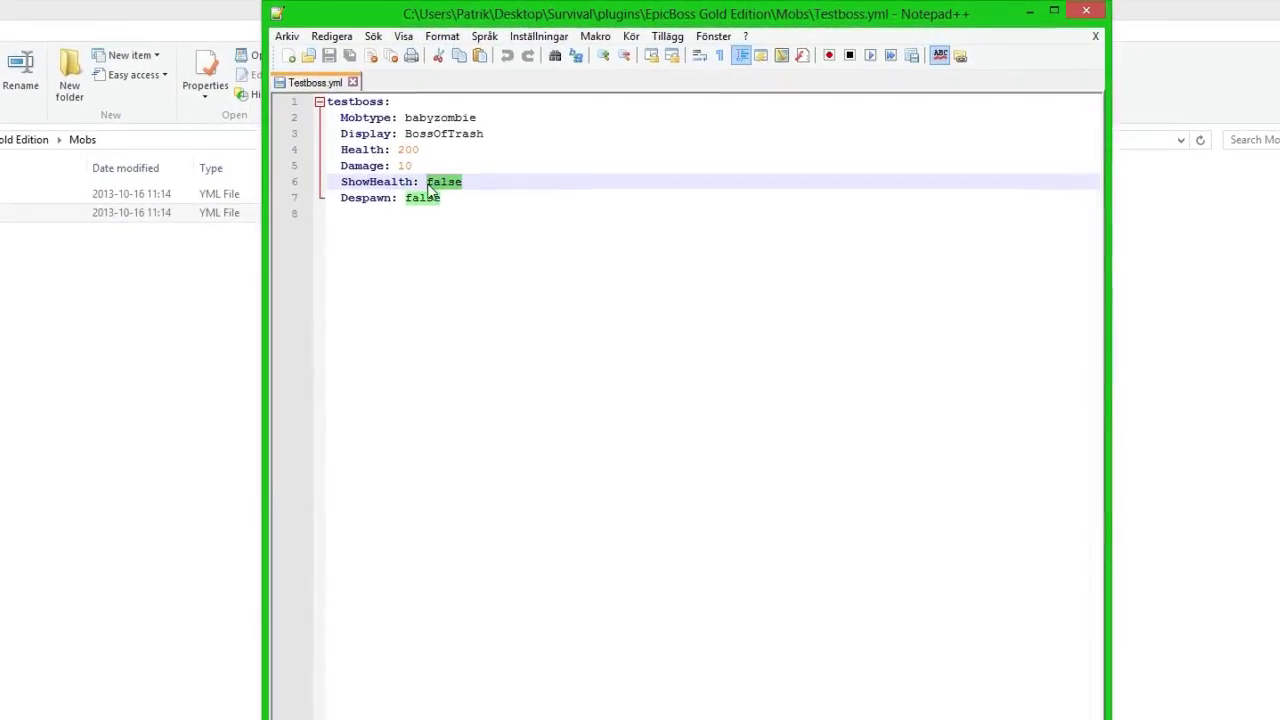
type("true")
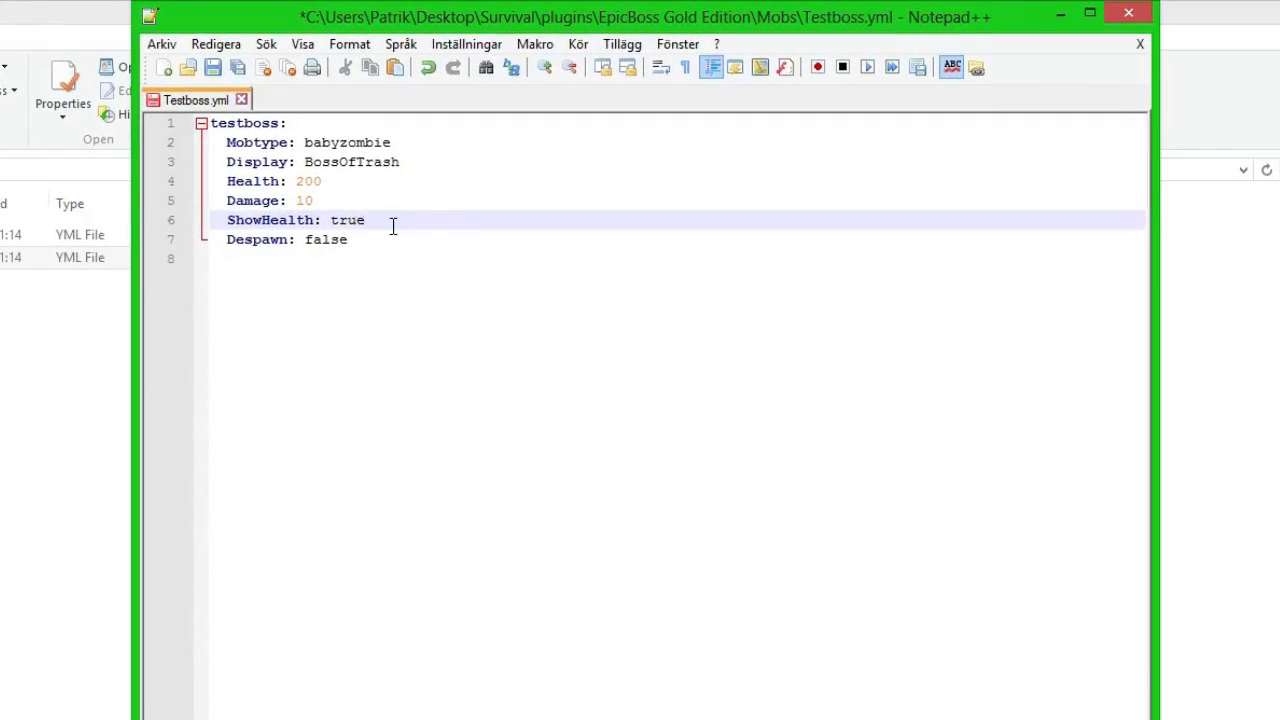
Step: Enclose the Display name BossOfTrash in single quotes and put the colour code &e in front of it
left_click(326, 181)
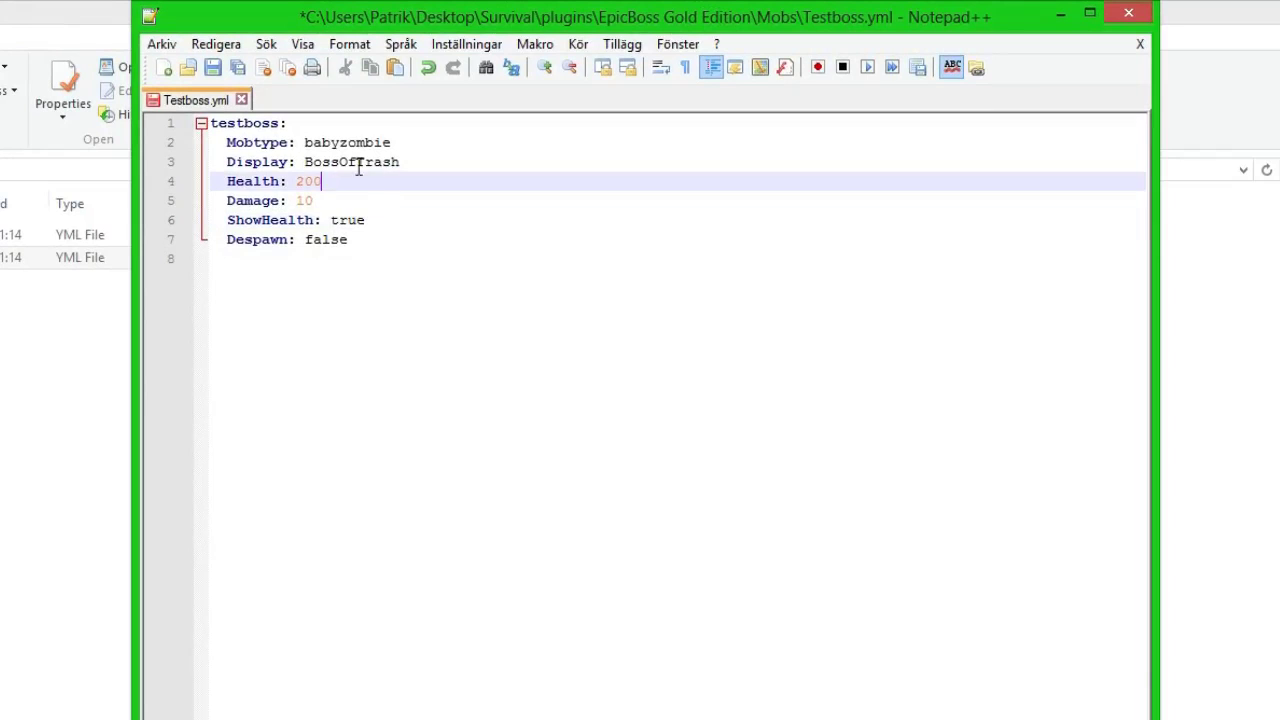
left_click(306, 162)
type("'")
left_click(414, 162)
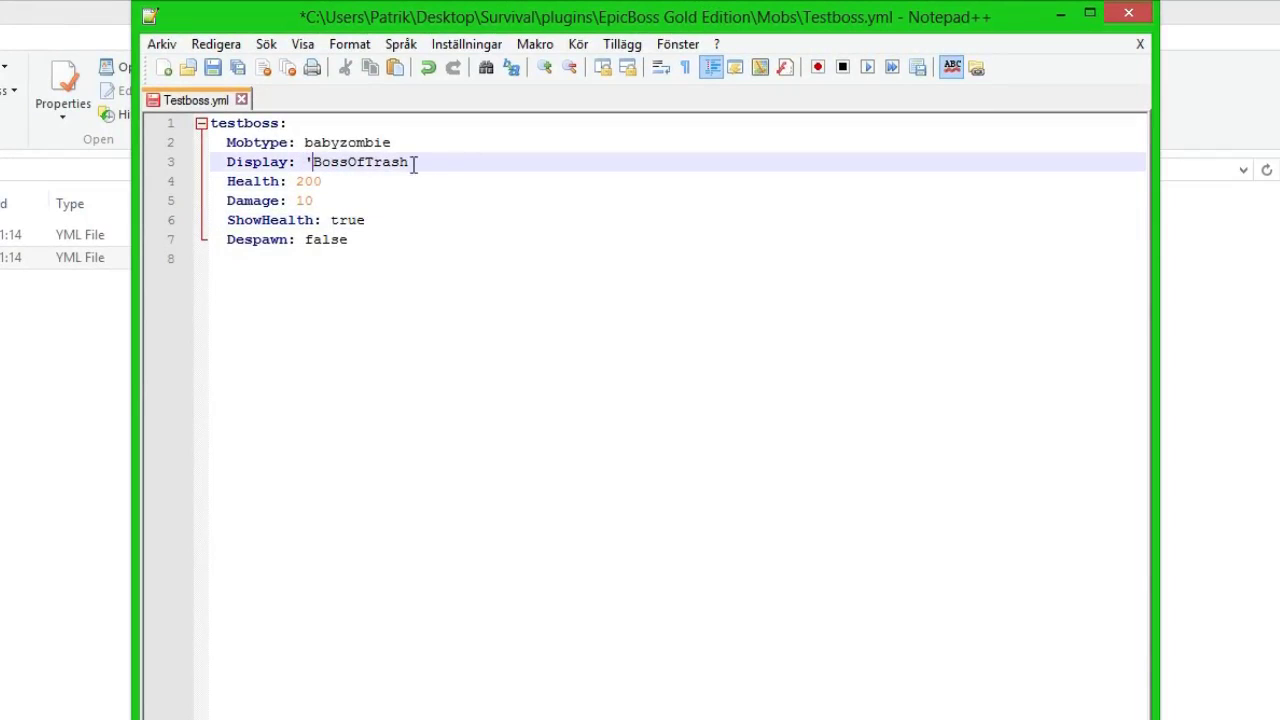
type("'&")
type("e")
key("Right")
key("Right")
key("Right")
key("Right")
key("Right")
key("Right")
key("Right")
key("Right")
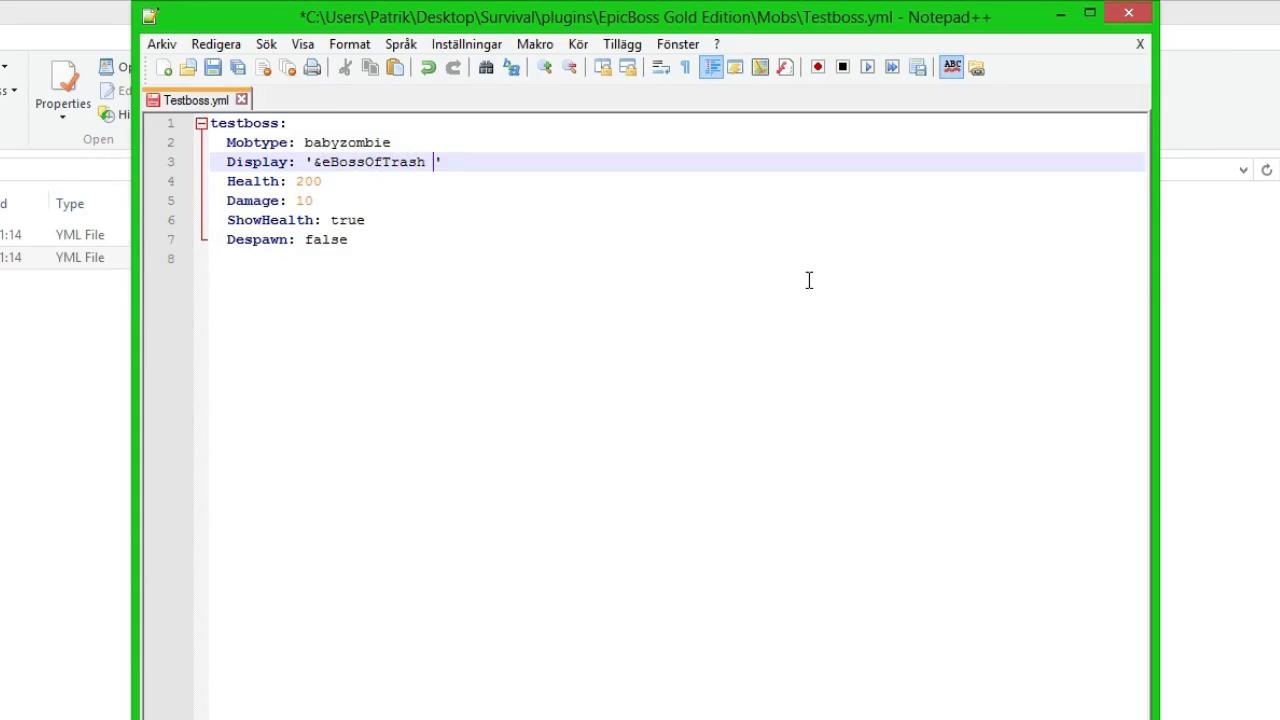
Step: Add the coloured level tag &8[&2lvl 1&8] after BossOfTrash inside the quoted Display name
type("8[]")
key("Left")
type("&")
type("&2lvl 1")
left_click(585, 163)
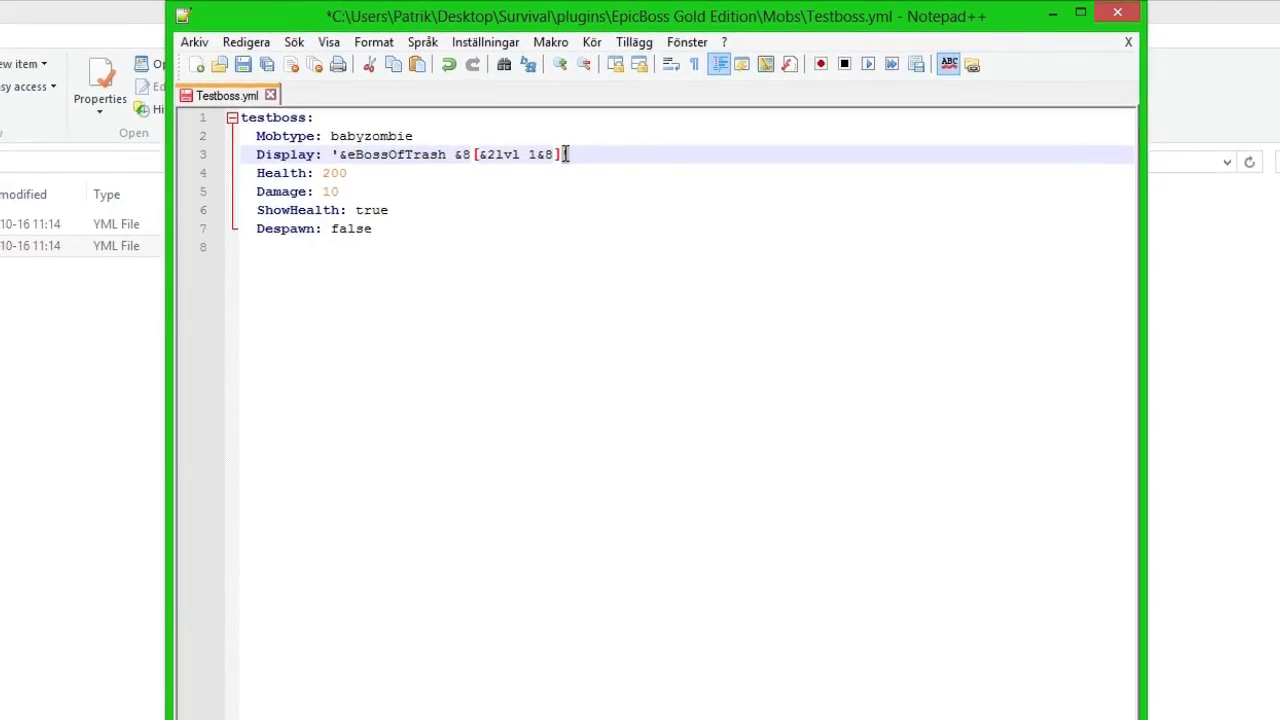
left_click(310, 161)
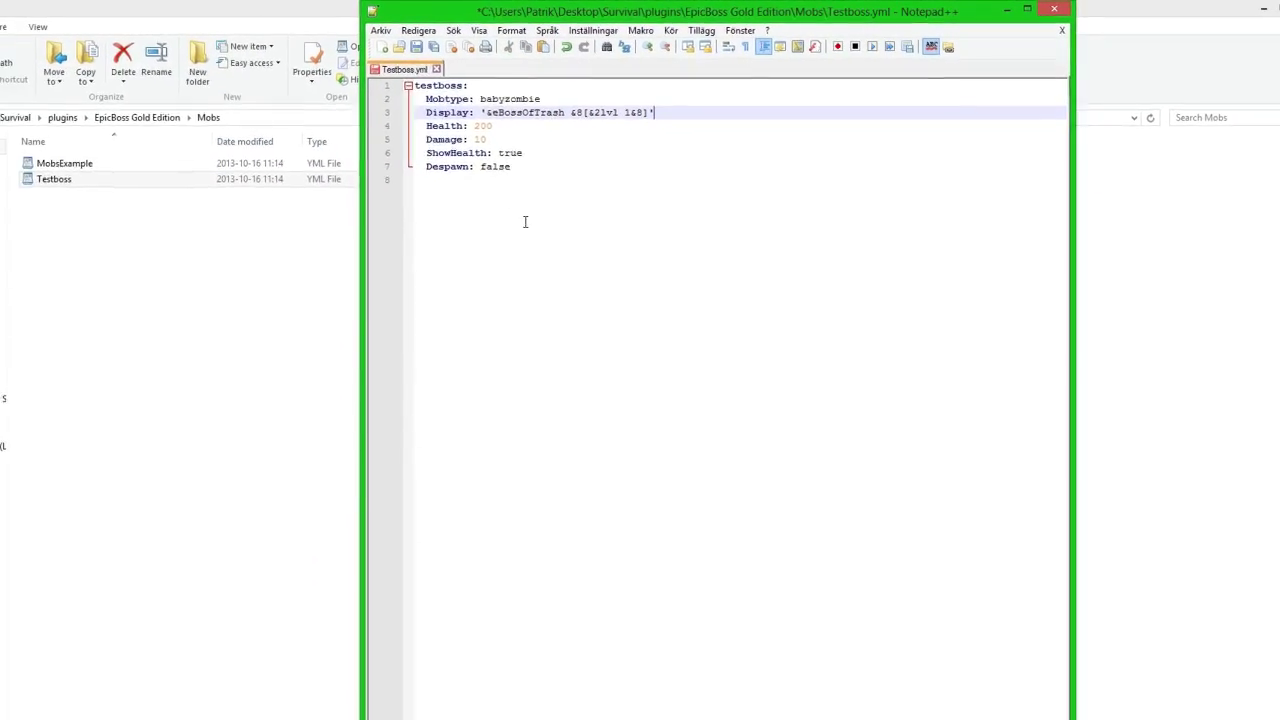
left_click(542, 126)
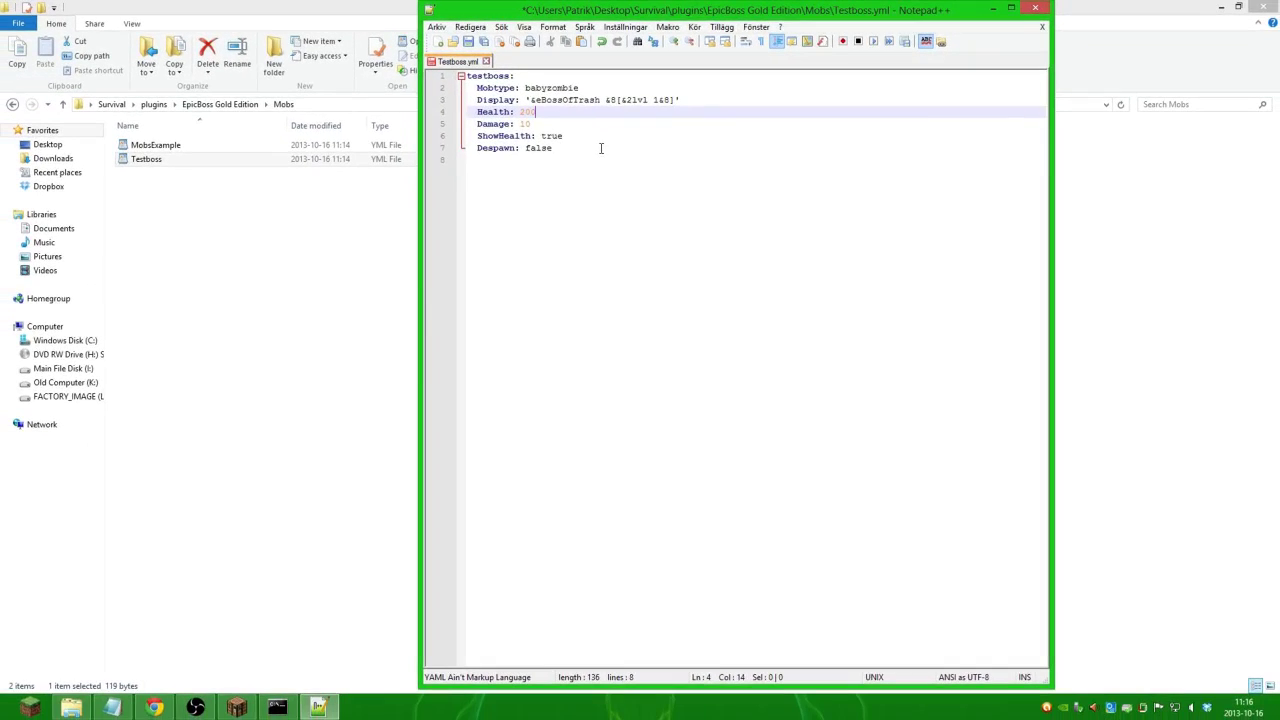
Step: Save the changes to Testboss.yml and close Notepad++
key("ctrl+s")
left_click(564, 153)
left_click(1040, 10)
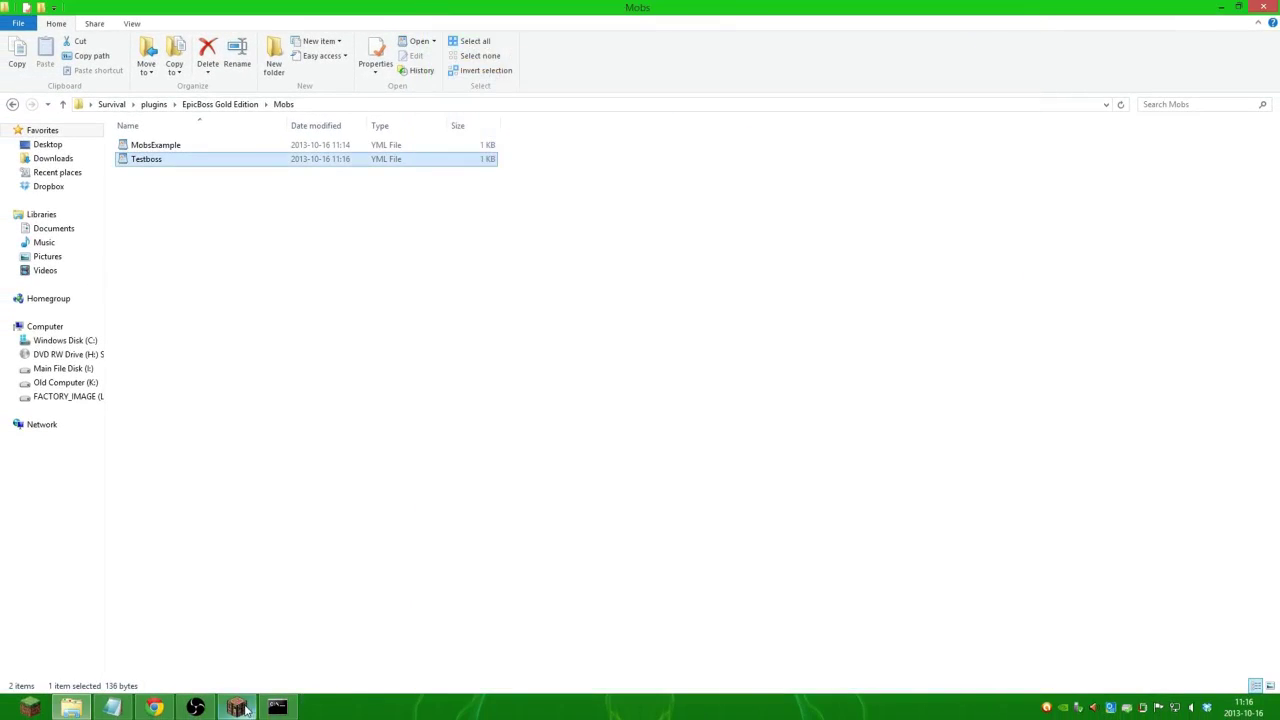
Step: Switch to Minecraft, reload EpicBoss with its /eb command, and spawn the edited boss with /eb mob spawn testboss
left_click(236, 707)
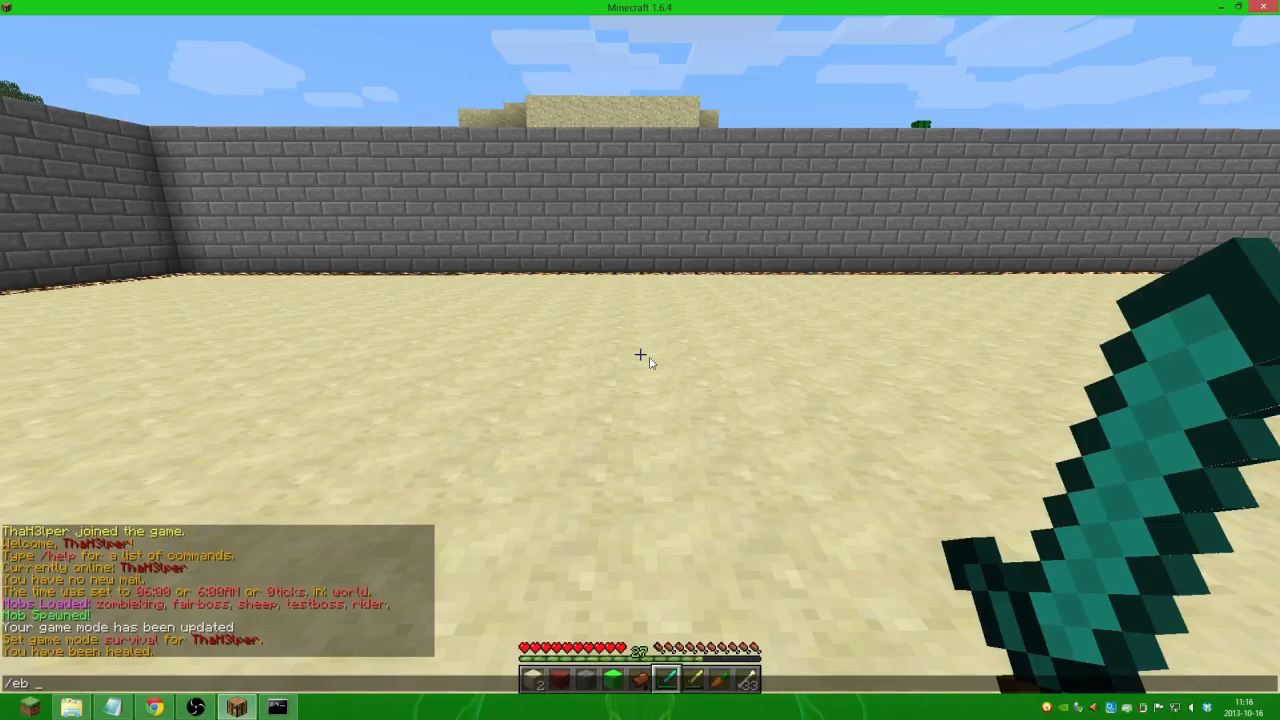
key("Return")
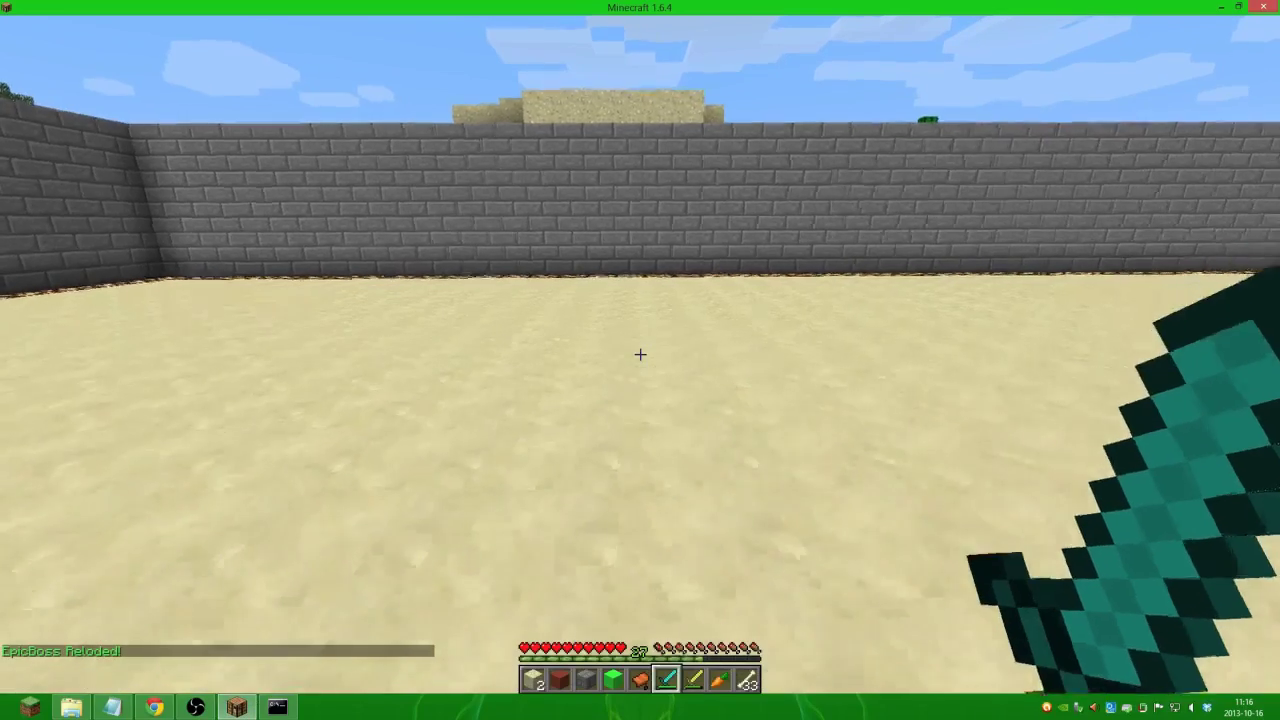
type("/c")
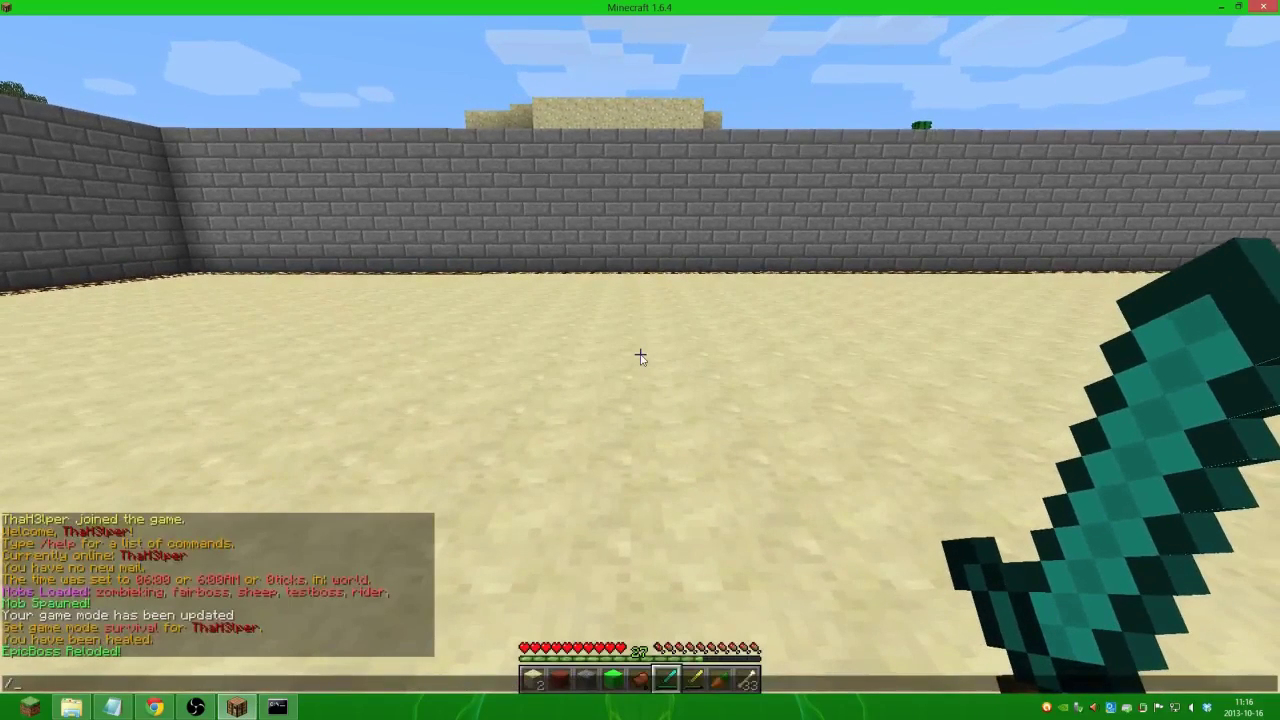
key("Up")
key("Up")
key("Up")
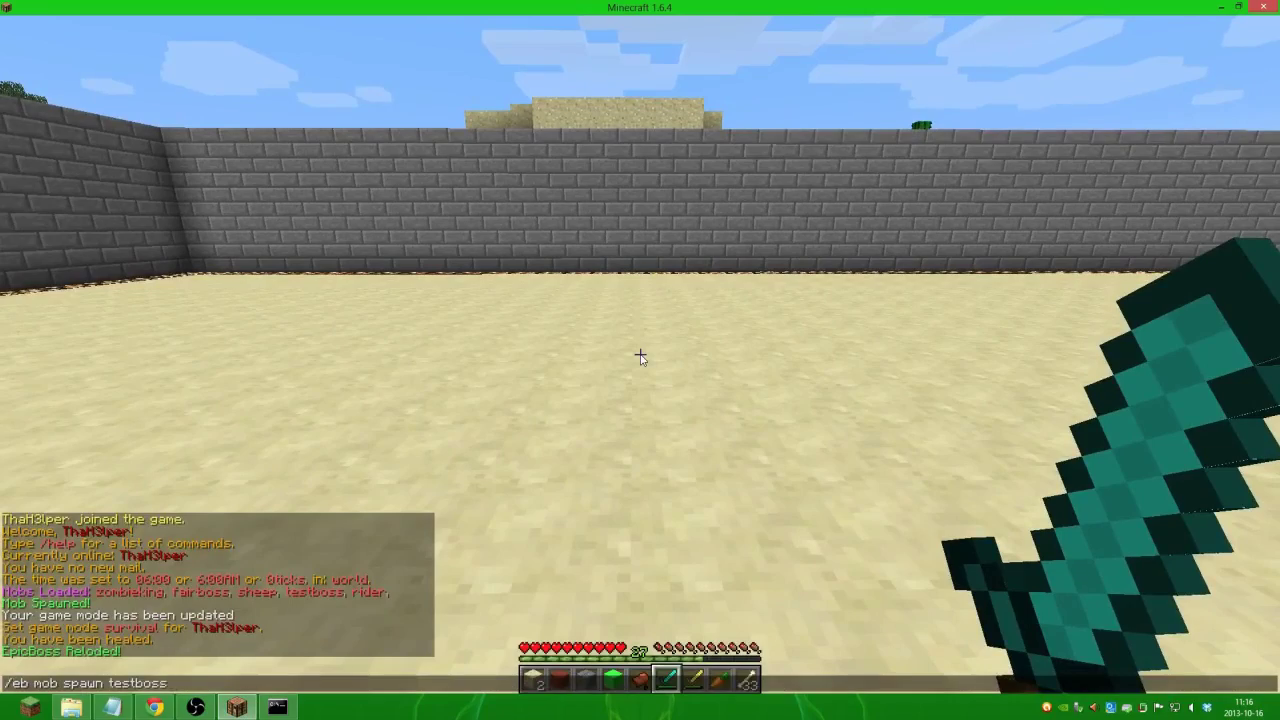
key("Return")
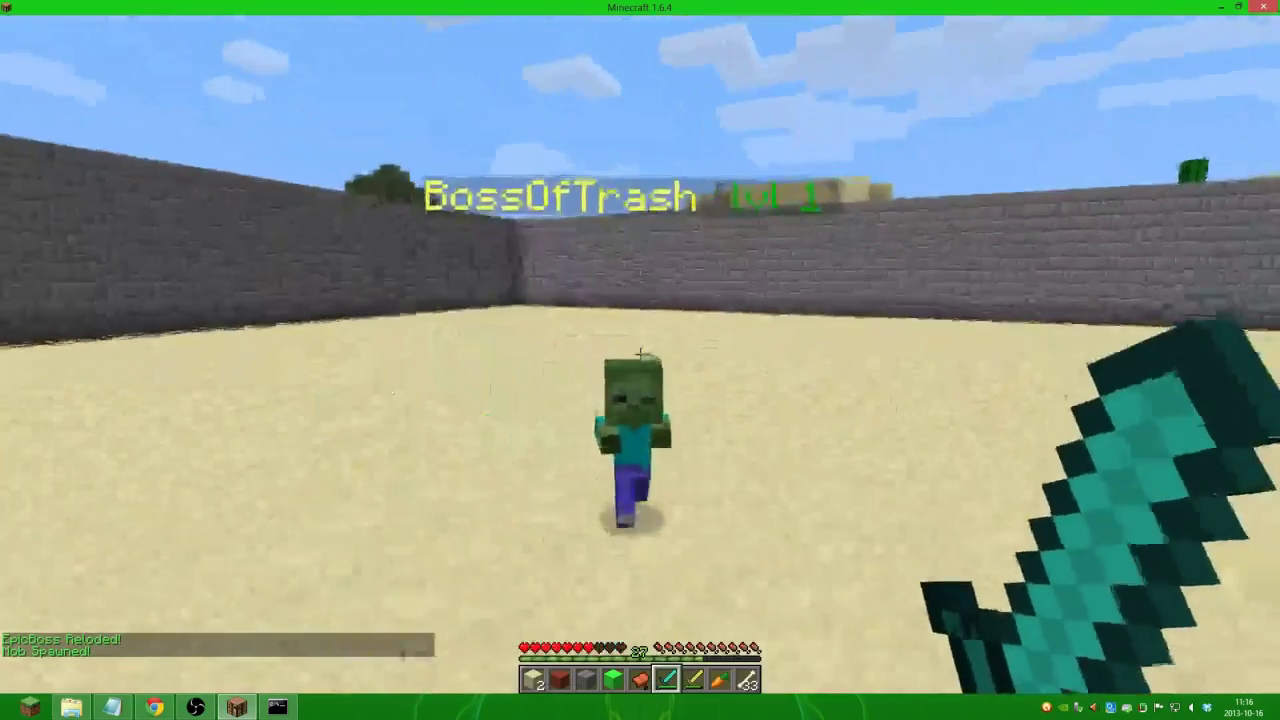
Step: Fight the respawned level 1 boss with the diamond sword until it dies, testing its health messages in the chat
left_click(640, 352)
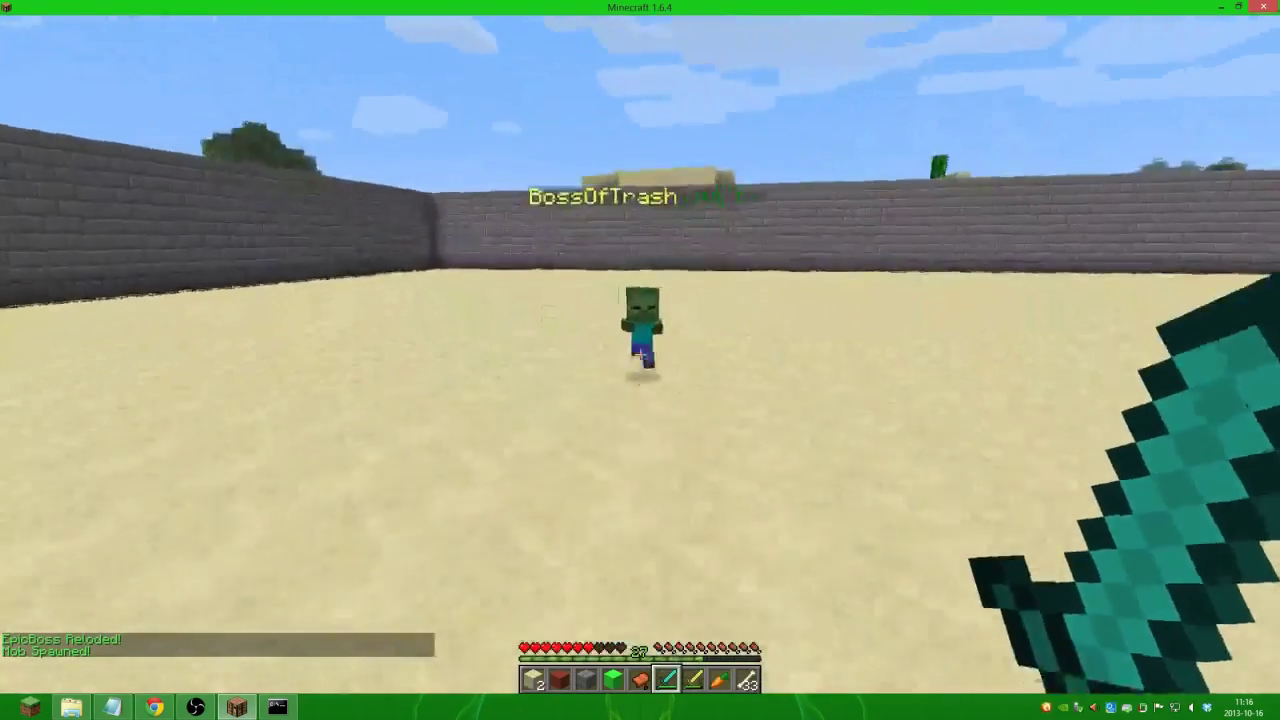
left_click(640, 352)
left_click(640, 352)
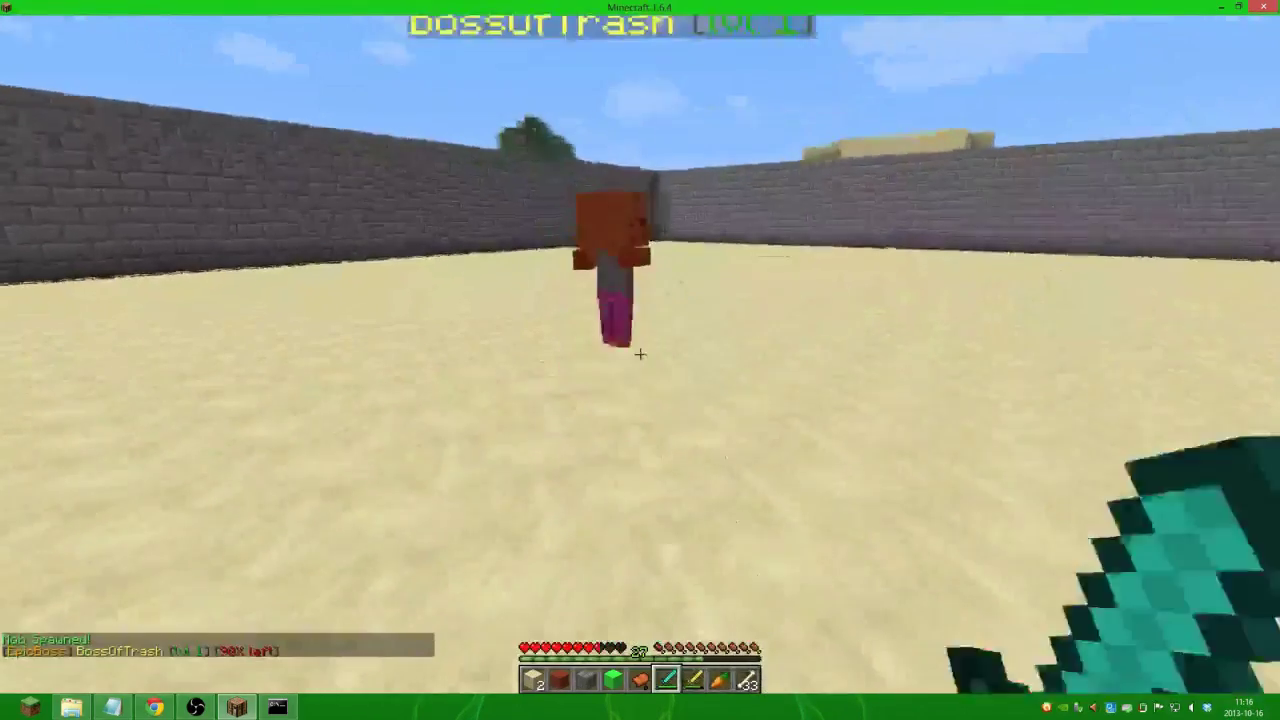
left_click(640, 352)
left_click(640, 352)
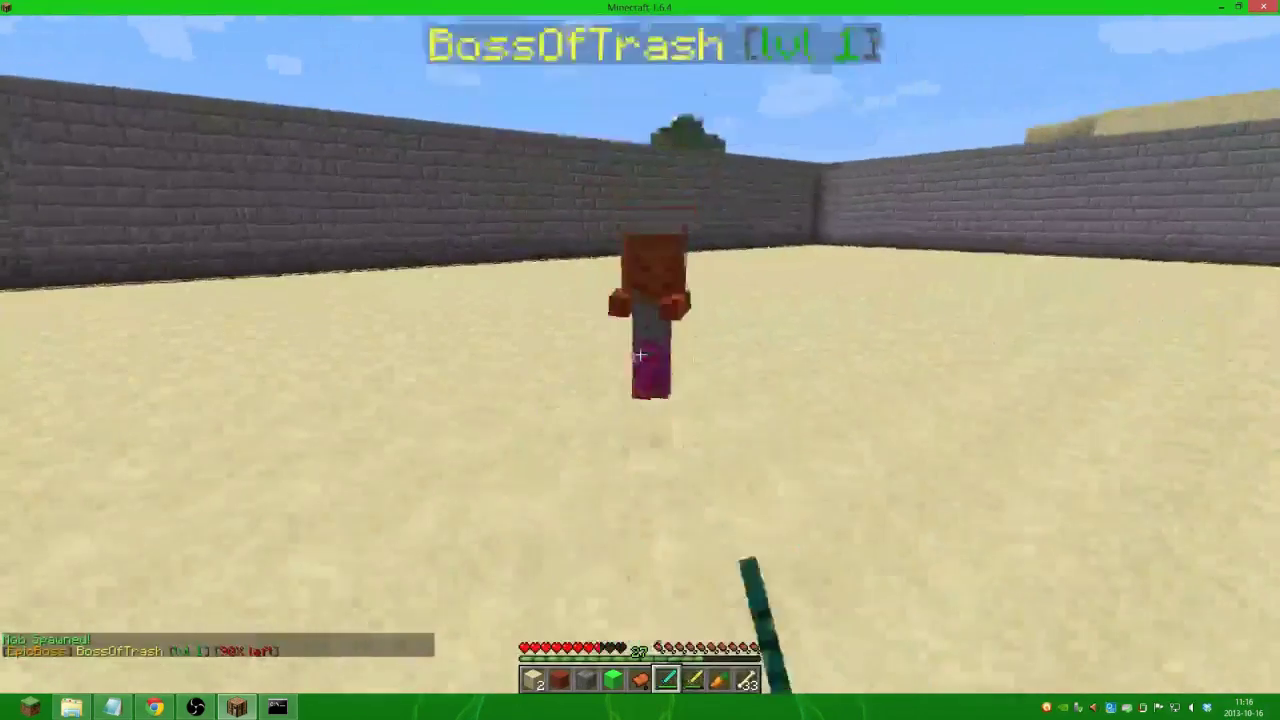
left_click(640, 352)
left_click(640, 352)
left_click(640, 352)
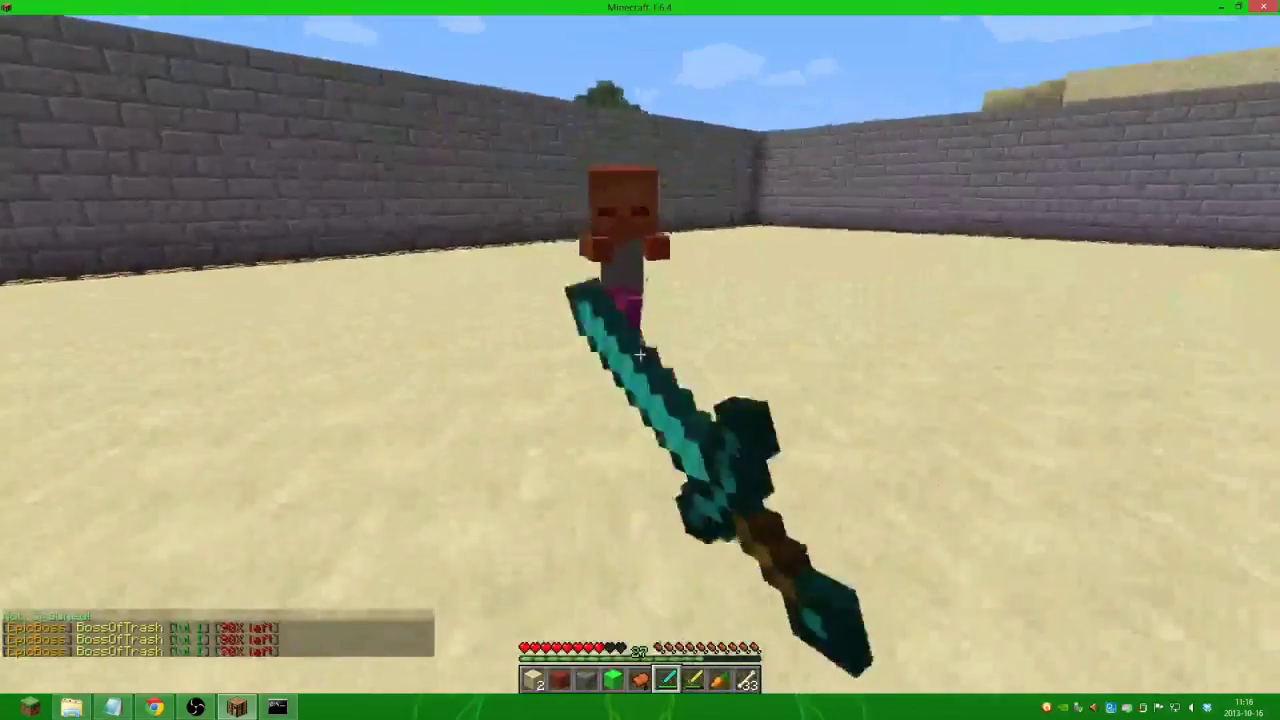
left_click(640, 352)
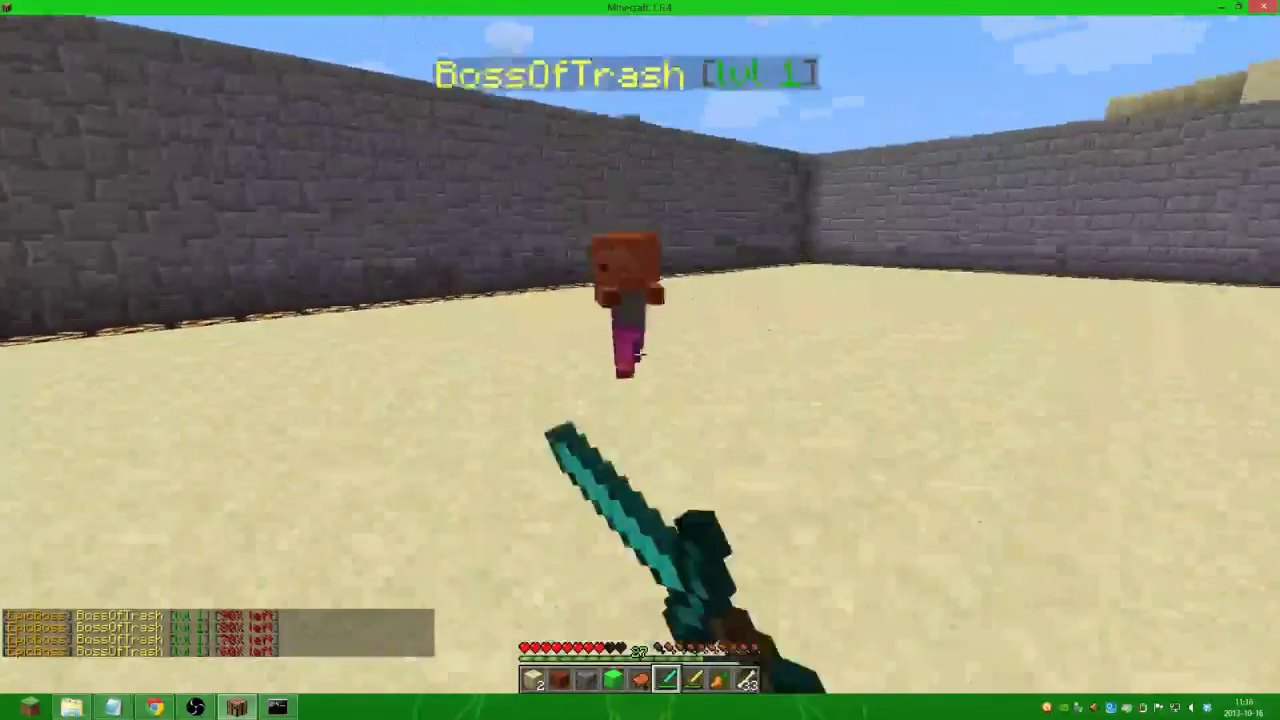
left_click(640, 352)
left_click(640, 352)
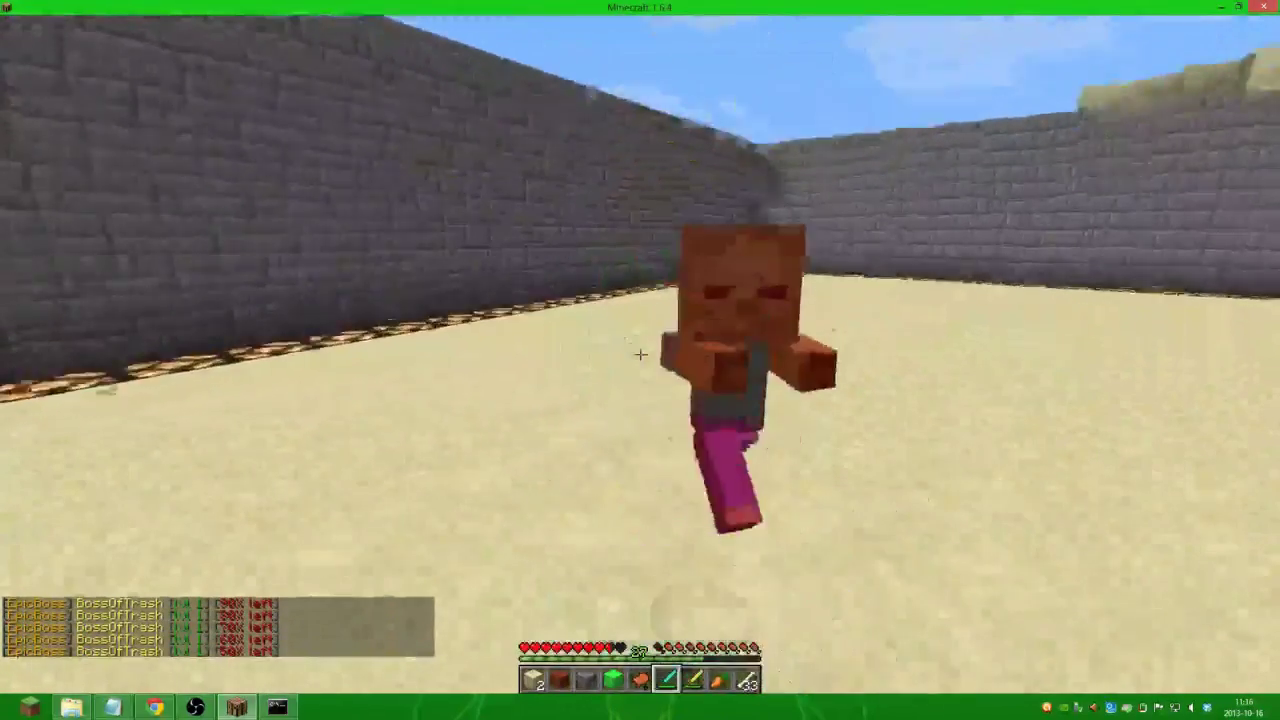
left_click(640, 352)
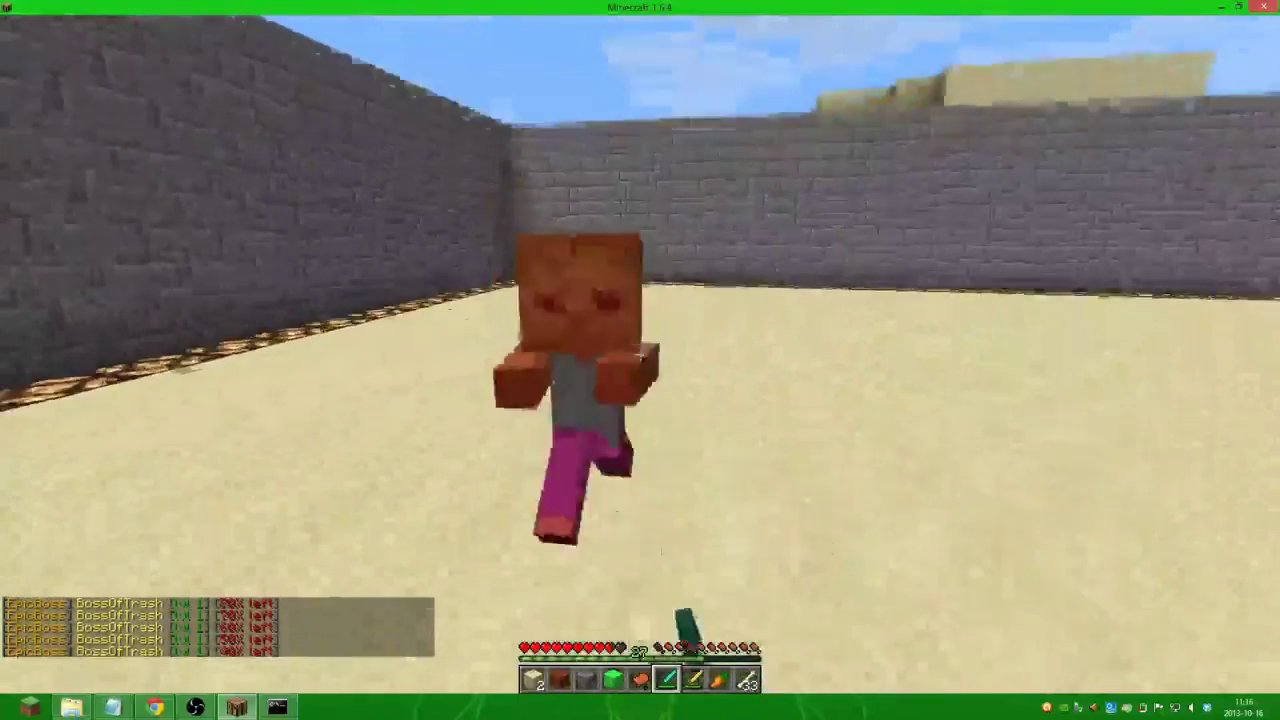
left_click(640, 352)
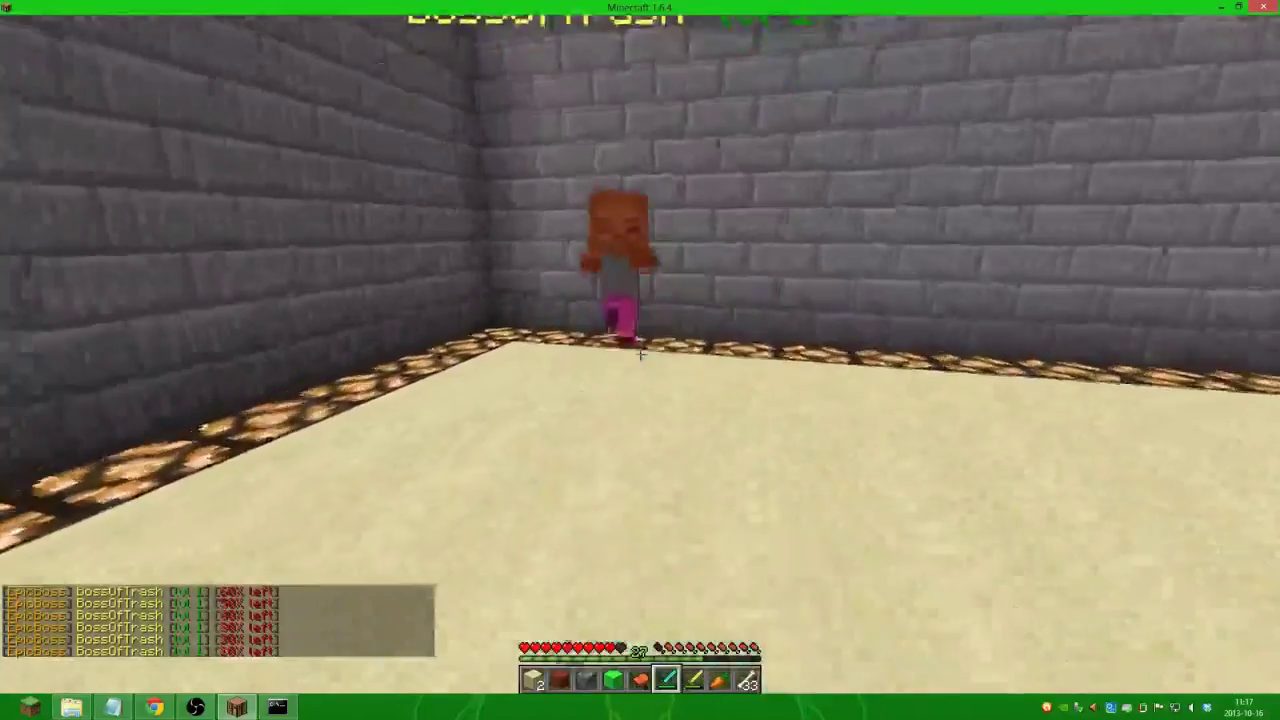
left_click(640, 352)
left_click(640, 352)
left_click(640, 354)
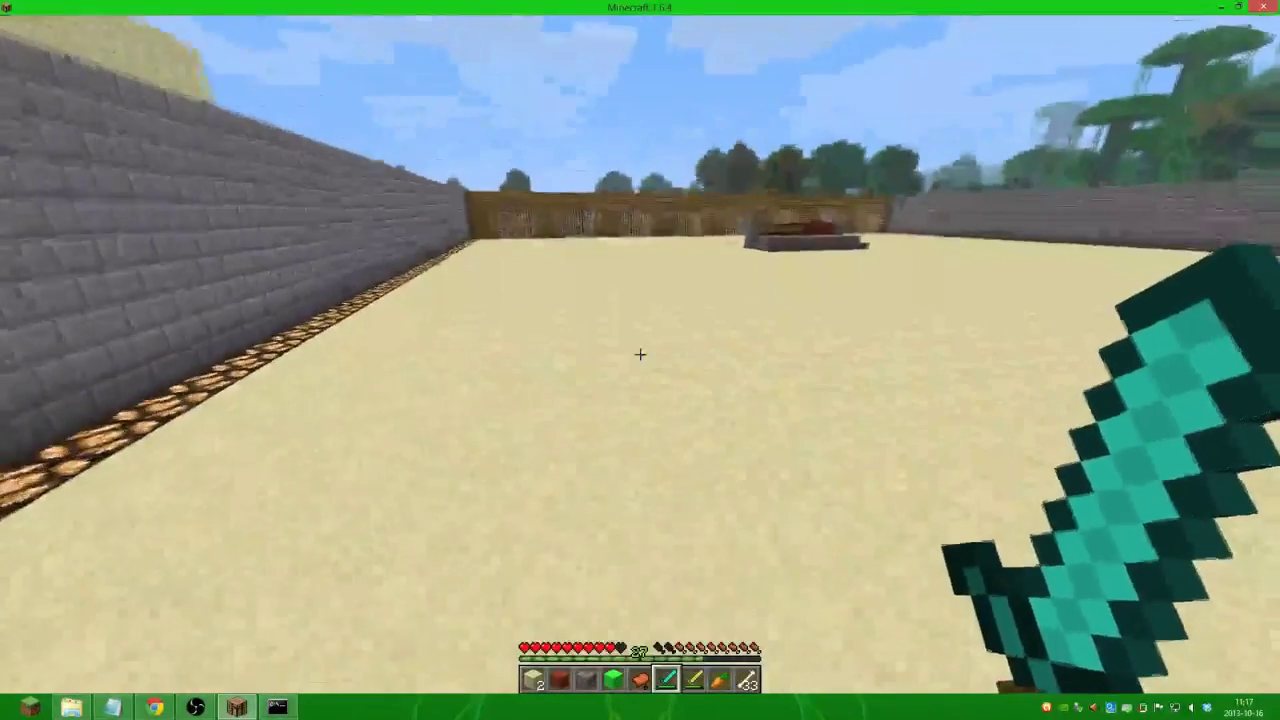
Step: Open the chat for entering a message or command
key("t")
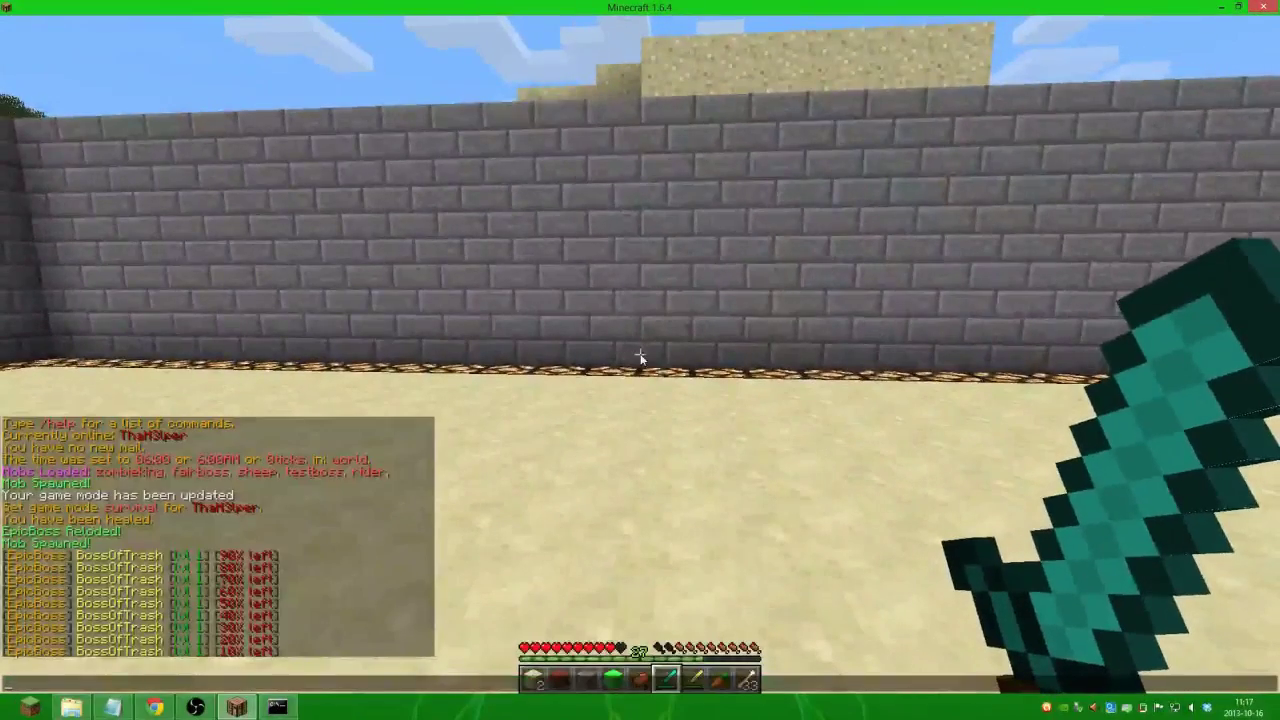